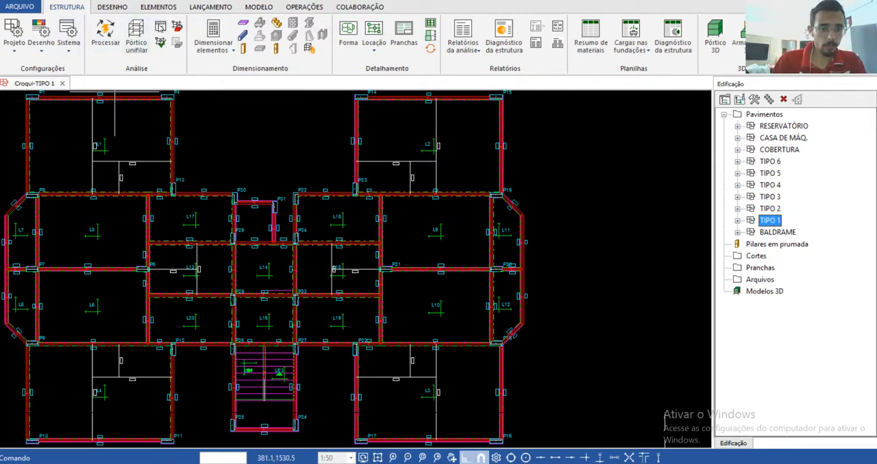
Step: Review the linear static analysis results, including the load-to-area ratio and Gama-Z coefficients, and close the report
click(161, 26)
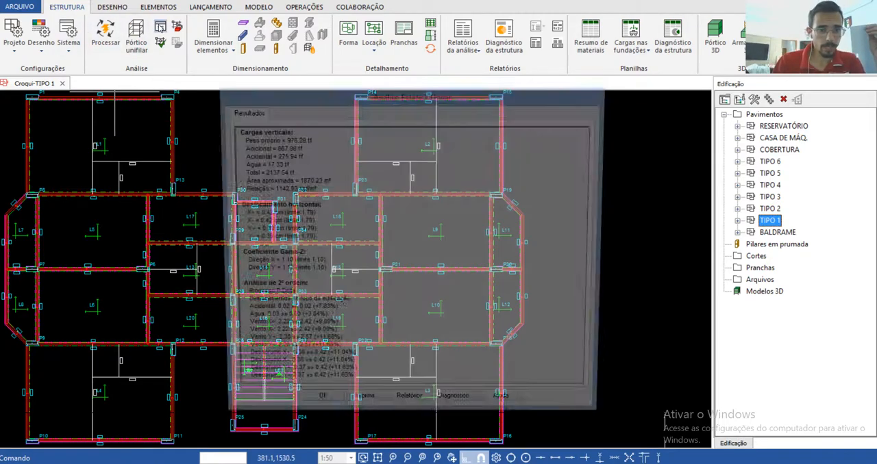
drag(319, 111, 309, 115)
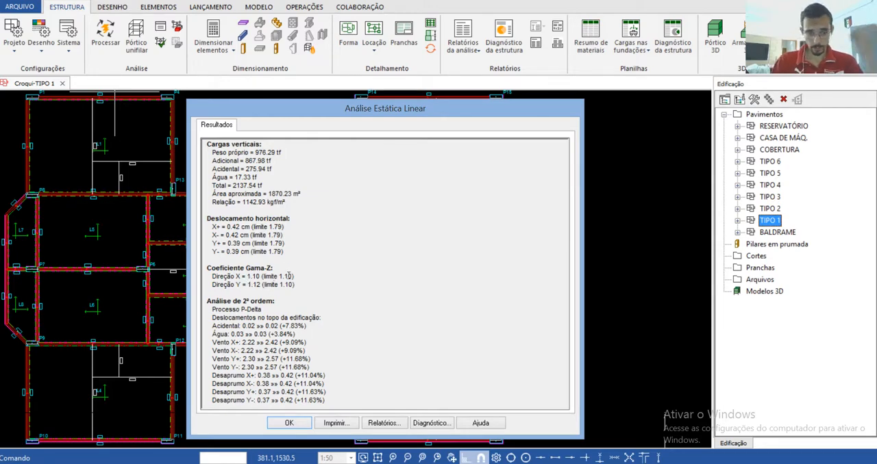
drag(281, 276, 293, 276)
click(309, 278)
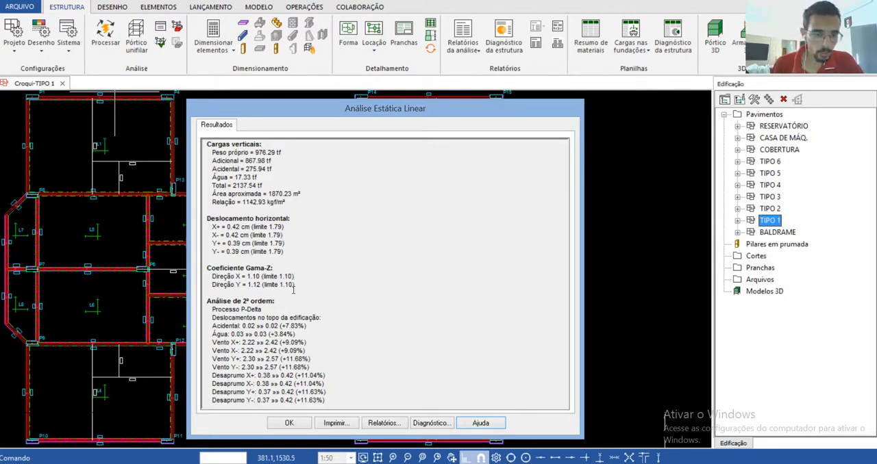
drag(233, 203, 293, 201)
click(293, 206)
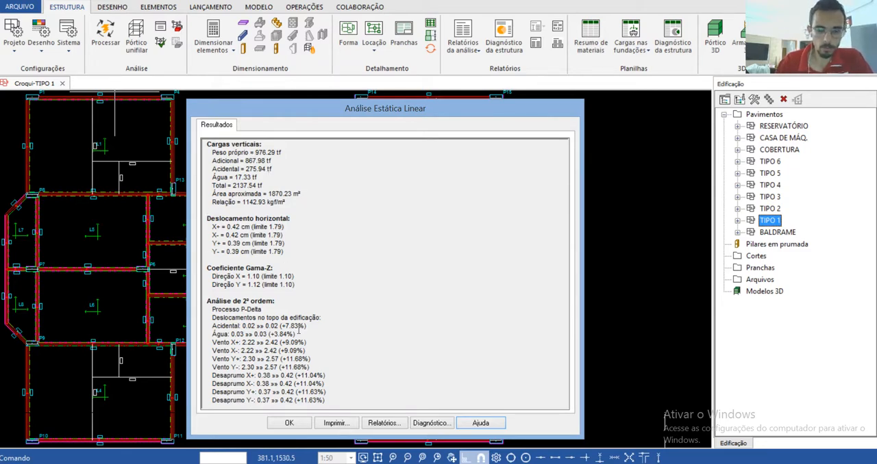
click(290, 423)
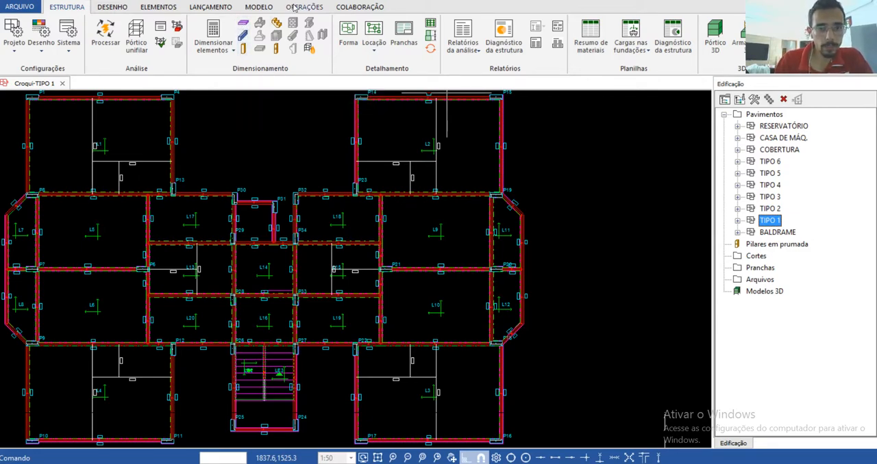
Step: Select floor TIPO 1 and open its beam dimensioning window
click(772, 233)
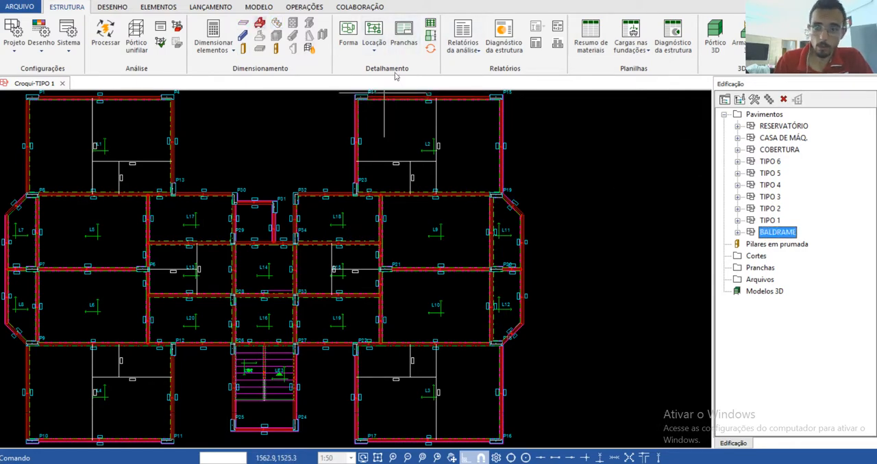
click(778, 150)
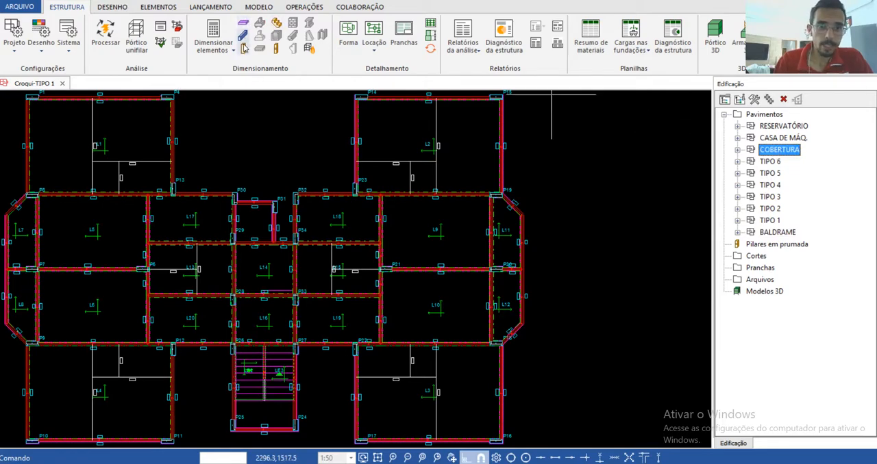
click(781, 127)
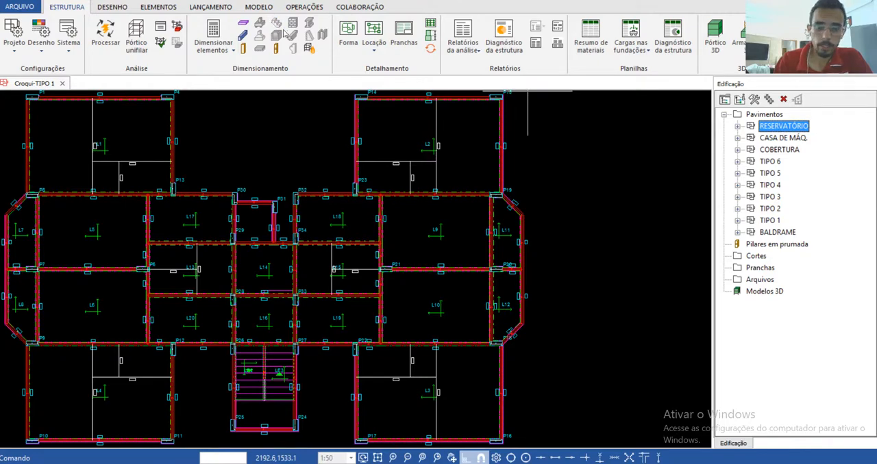
click(773, 220)
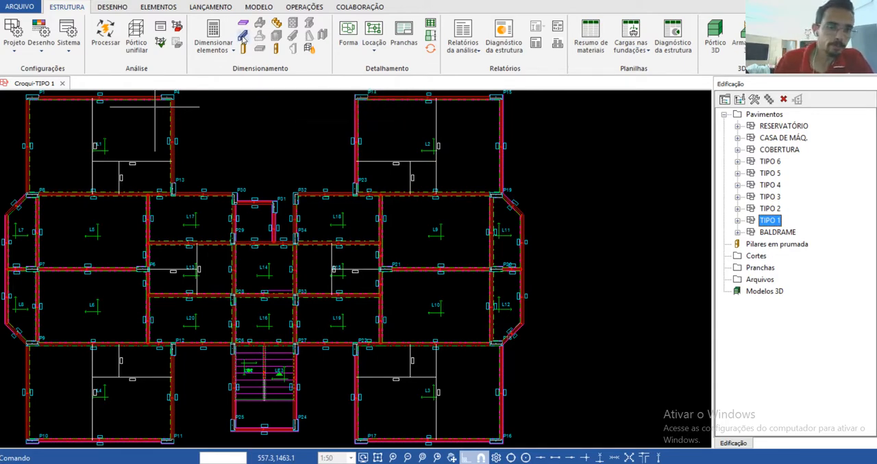
click(243, 36)
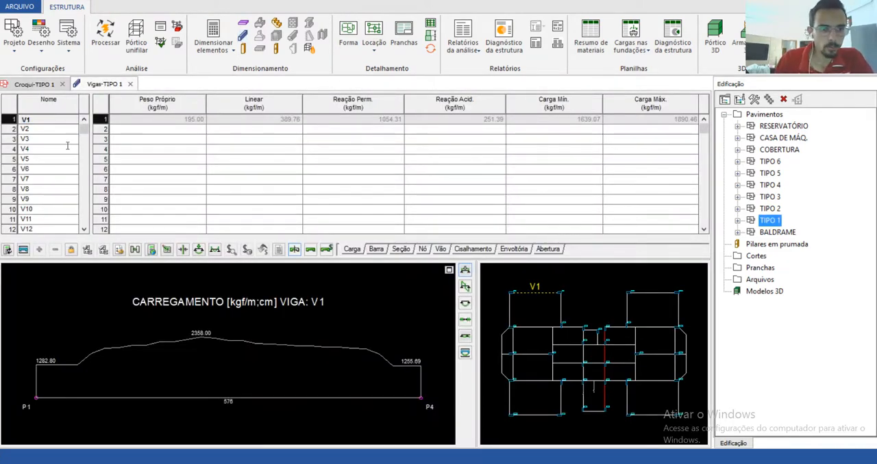
Step: Inspect the load diagrams of beams V24, V23, V25, V20, V27 and V4 on floor TIPO 1
scroll(80, 227, down, 6)
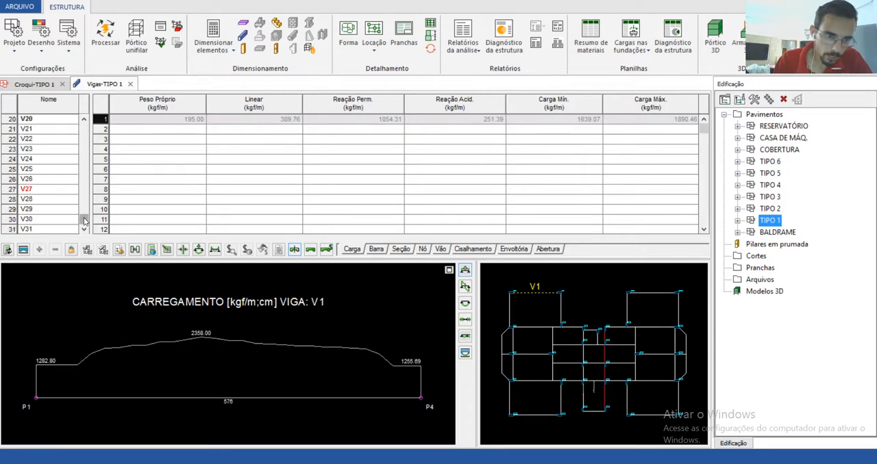
click(55, 190)
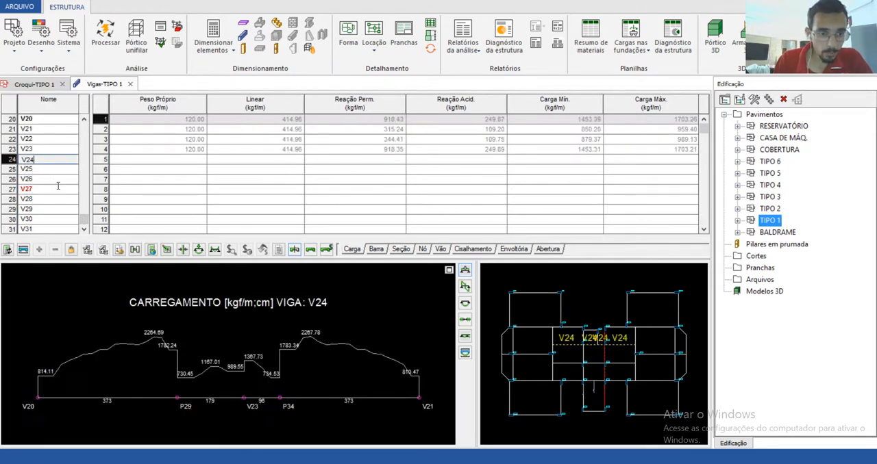
click(39, 149)
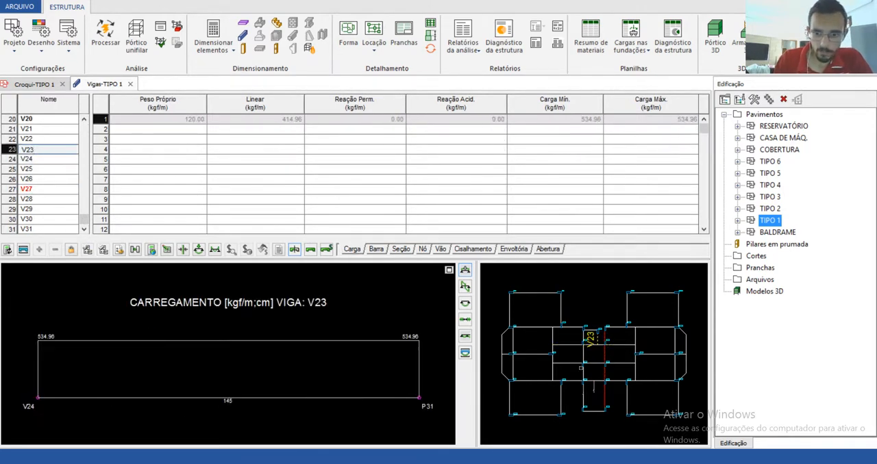
click(579, 358)
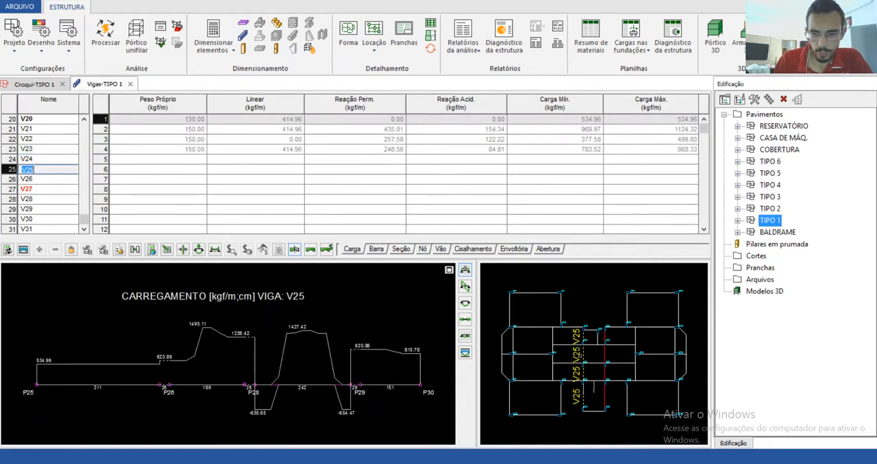
click(552, 338)
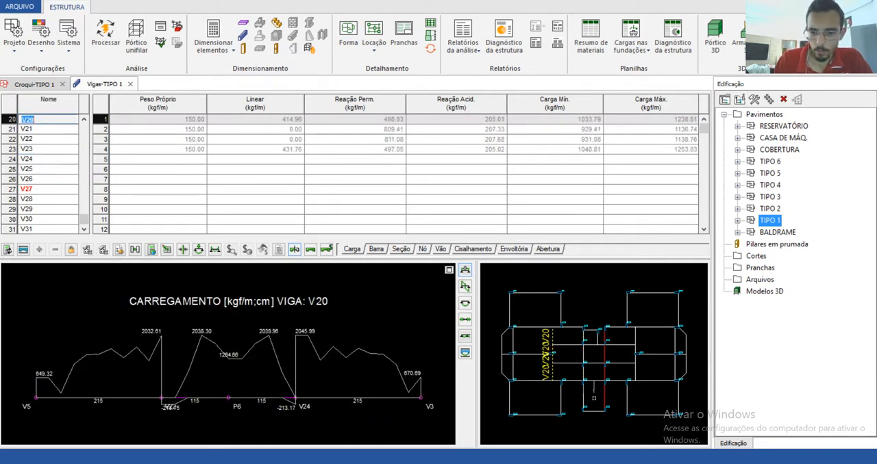
click(600, 354)
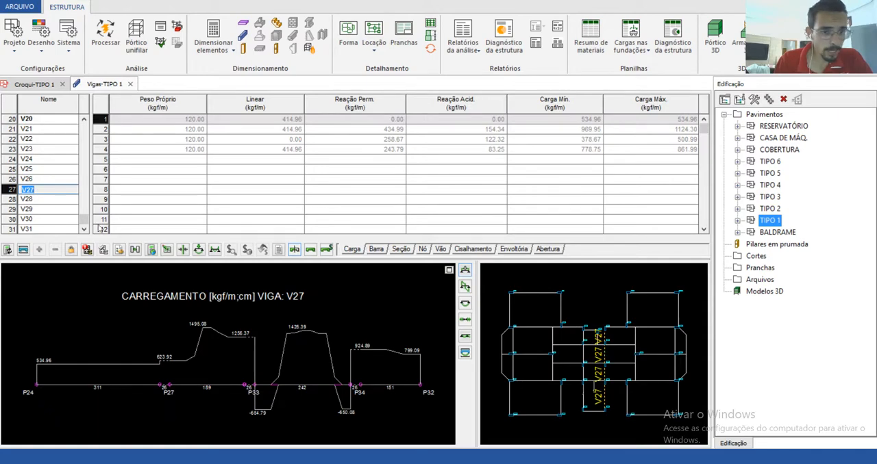
click(655, 322)
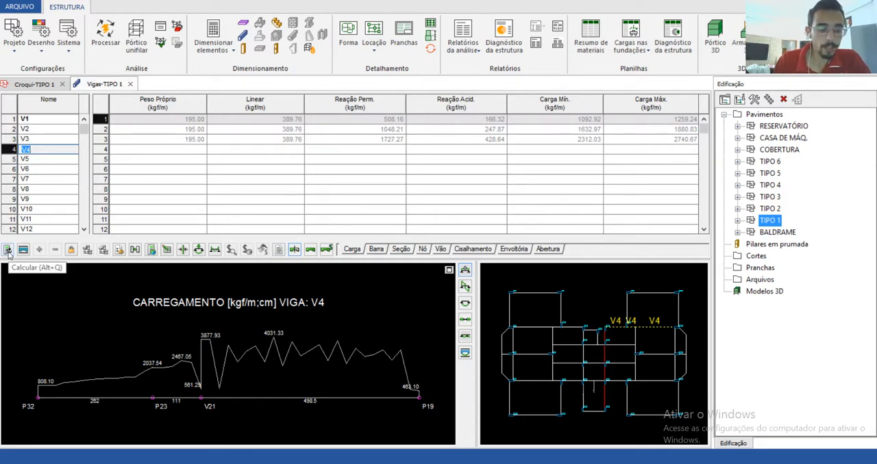
Step: Recalculate beams V4 and V1 individually on floor TIPO 1
click(38, 159)
click(41, 148)
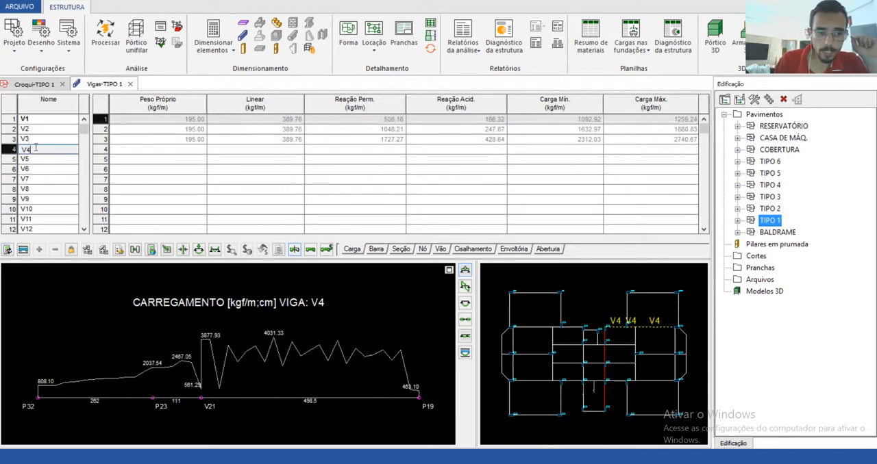
click(8, 251)
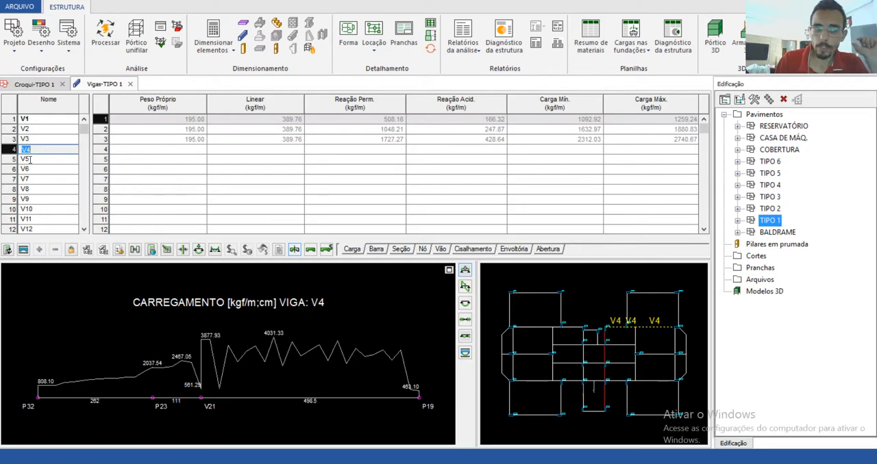
click(30, 120)
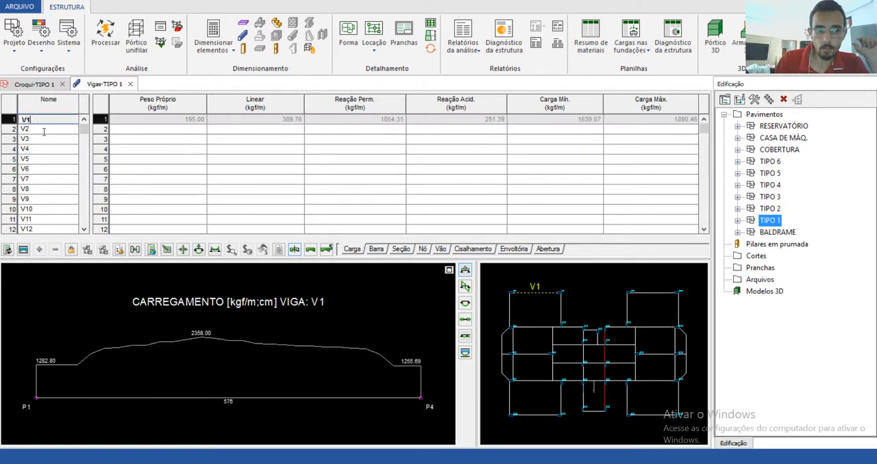
click(8, 251)
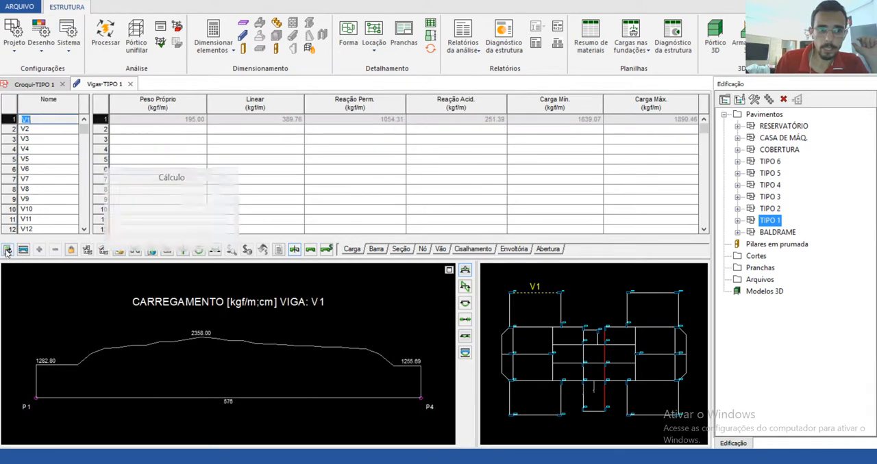
click(42, 128)
click(36, 117)
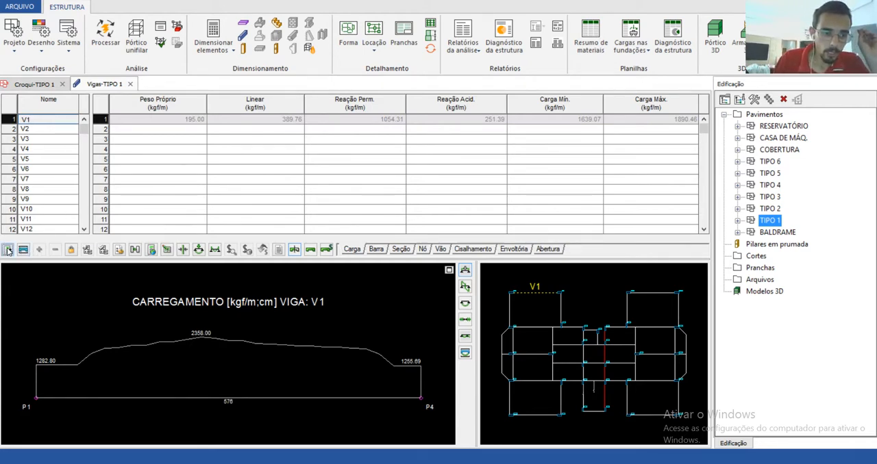
double_click(49, 119)
Step: Recalculate beam V20 and keep it selected
drag(83, 132, 95, 199)
click(44, 160)
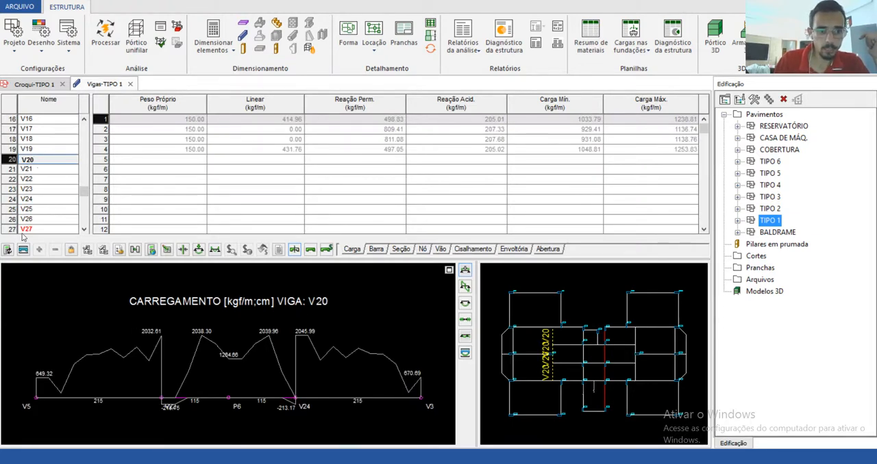
click(7, 250)
click(27, 169)
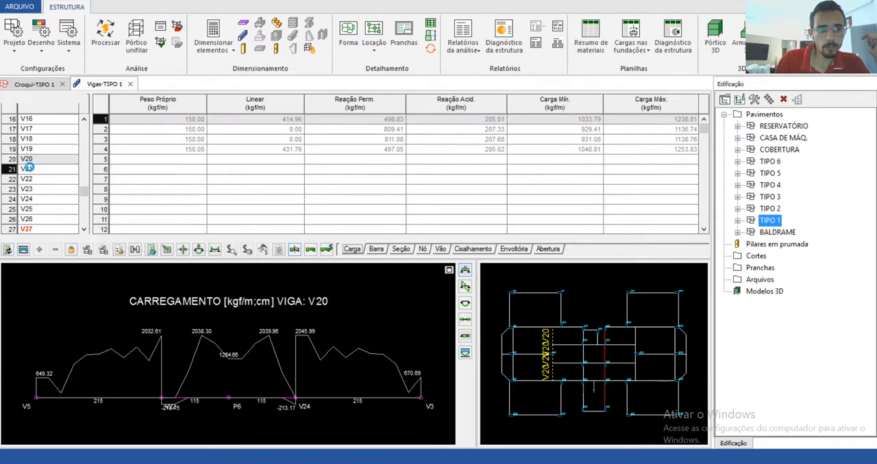
click(45, 161)
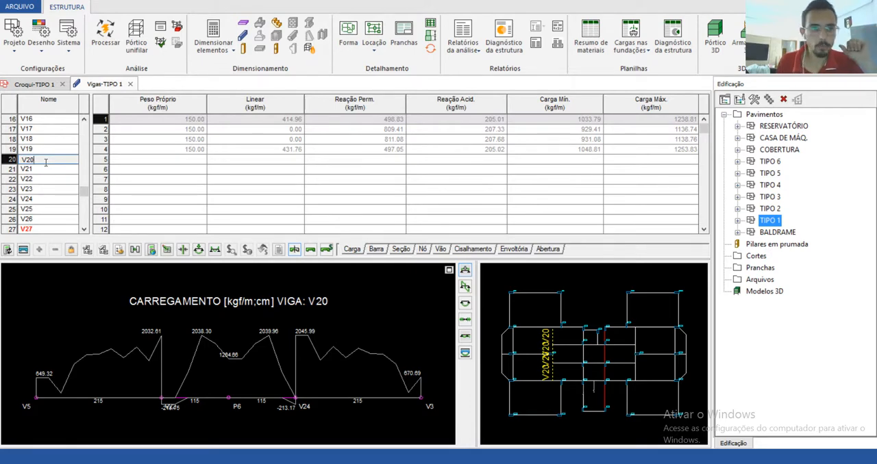
Step: Generate the reinforcement detail of beam V20, dismiss the warnings, examine the bars and section A-A, and close the drawing
click(23, 252)
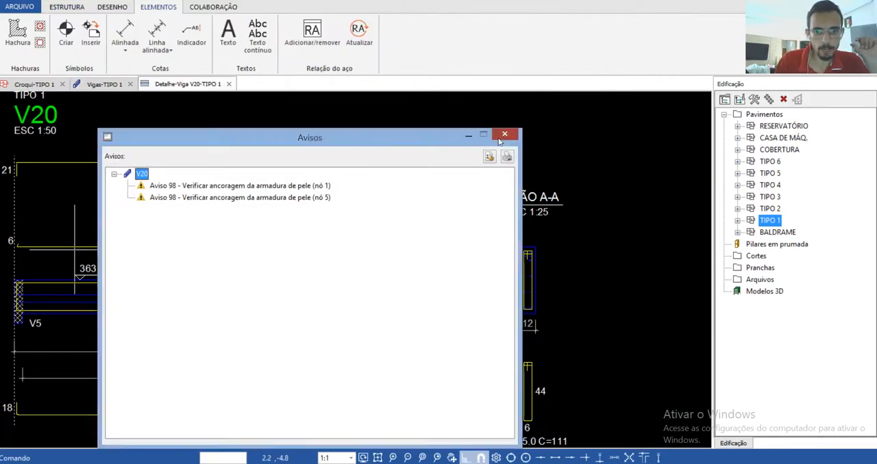
click(500, 137)
scroll(242, 160, up, 4)
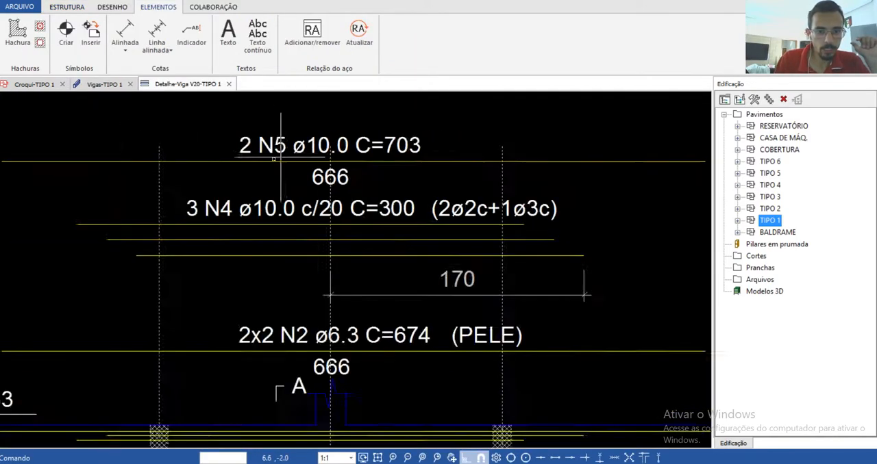
scroll(274, 159, down, 5)
scroll(384, 360, up, 3)
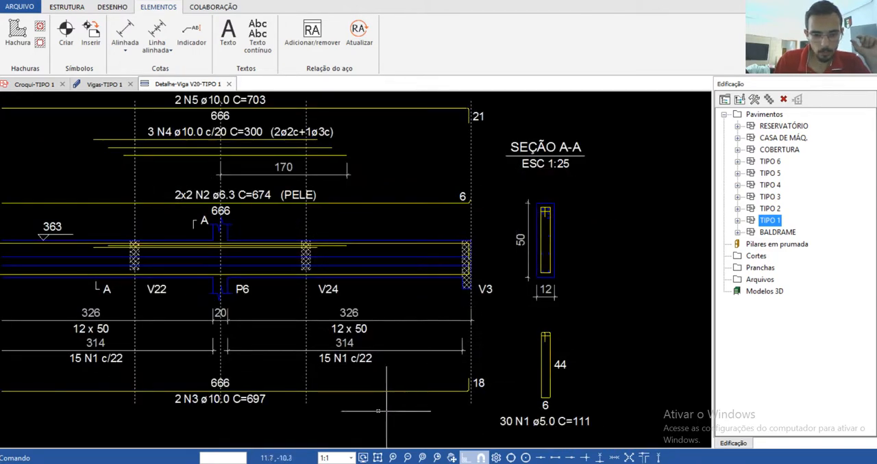
scroll(370, 268, down, 1)
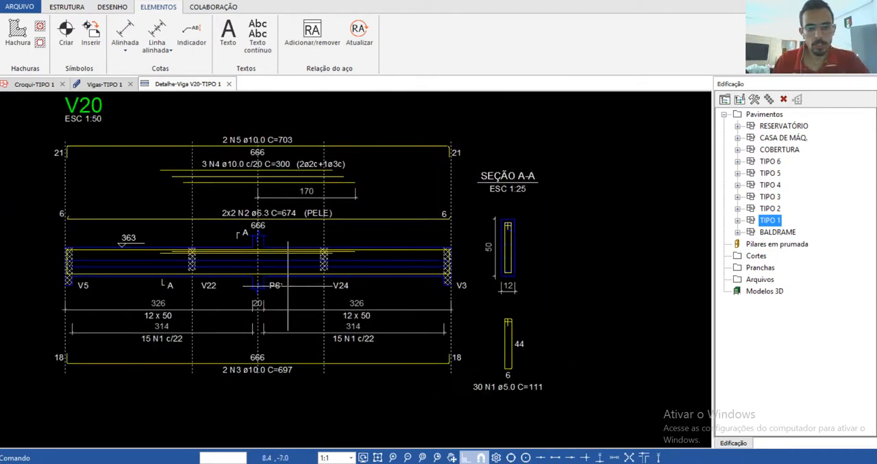
click(229, 84)
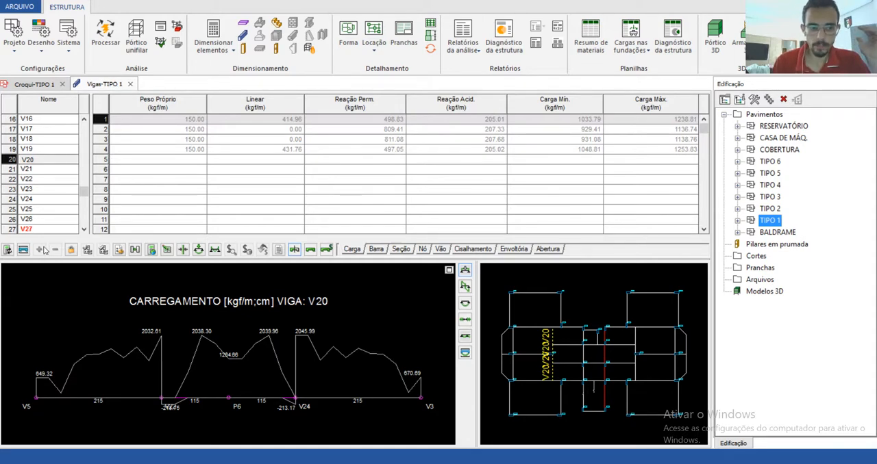
Step: Compare the span and node reinforcement tables of beam V20
click(440, 250)
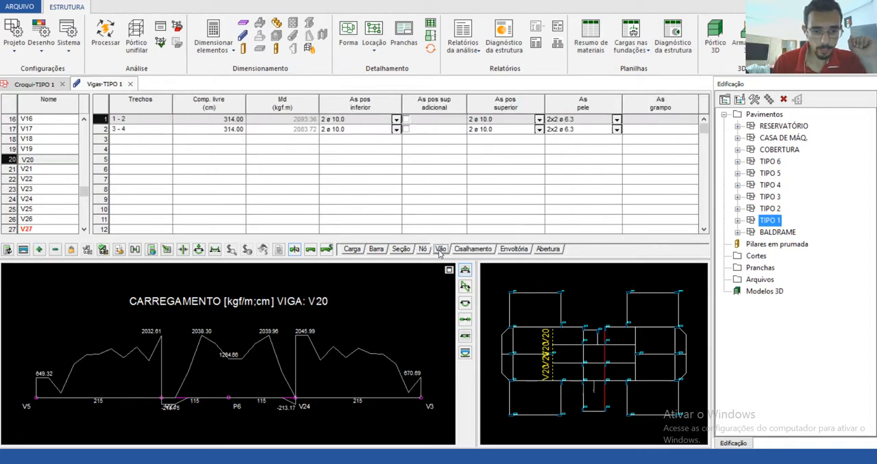
click(423, 249)
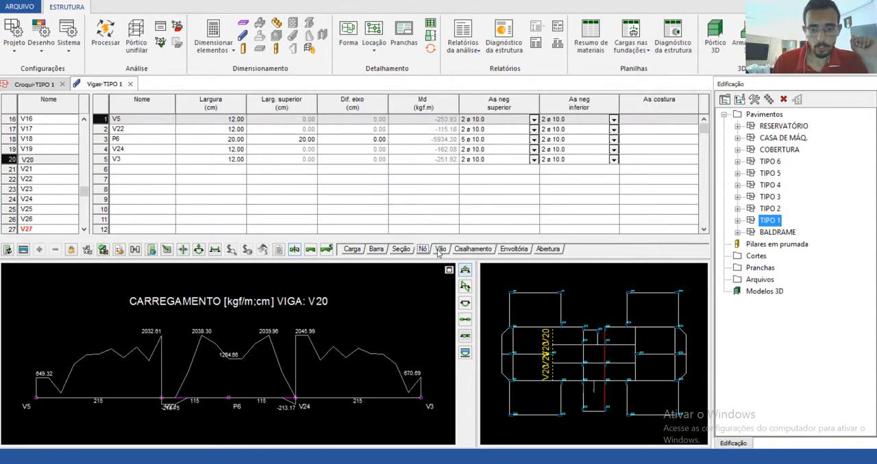
click(439, 249)
click(423, 250)
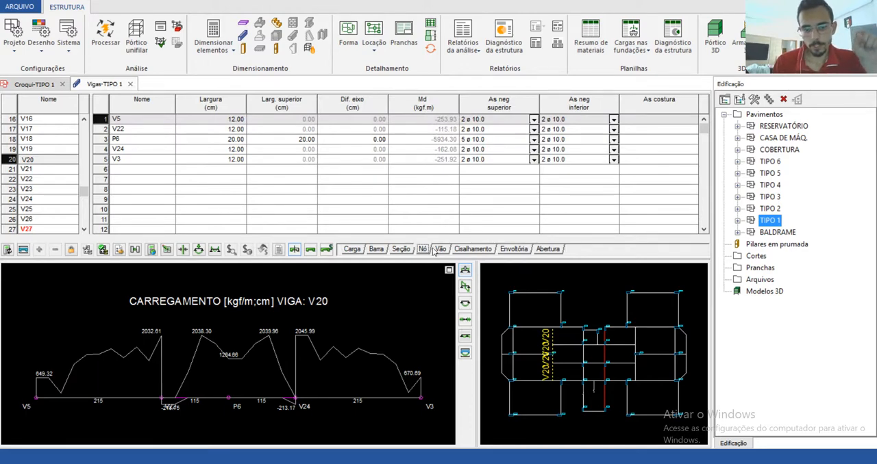
Step: In beam V20's span table, try 6 ø 10.0 upper positive bars in span 1-2 and restore them to 2 ø 10.0
click(439, 250)
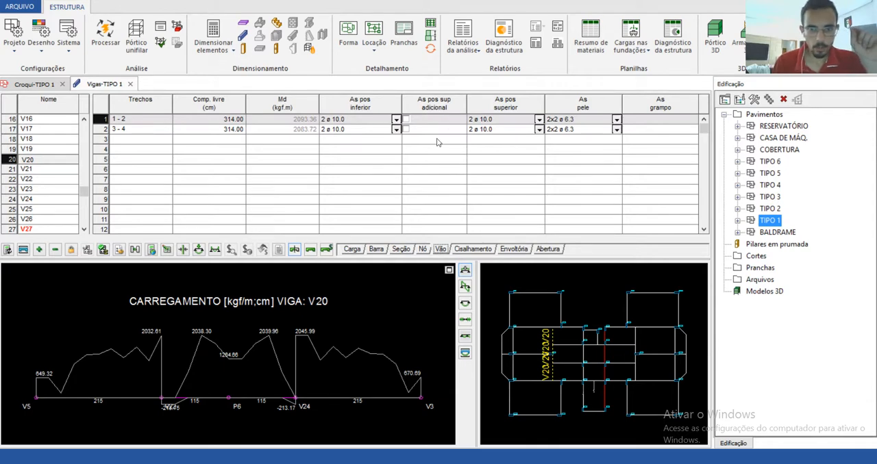
click(483, 121)
click(486, 120)
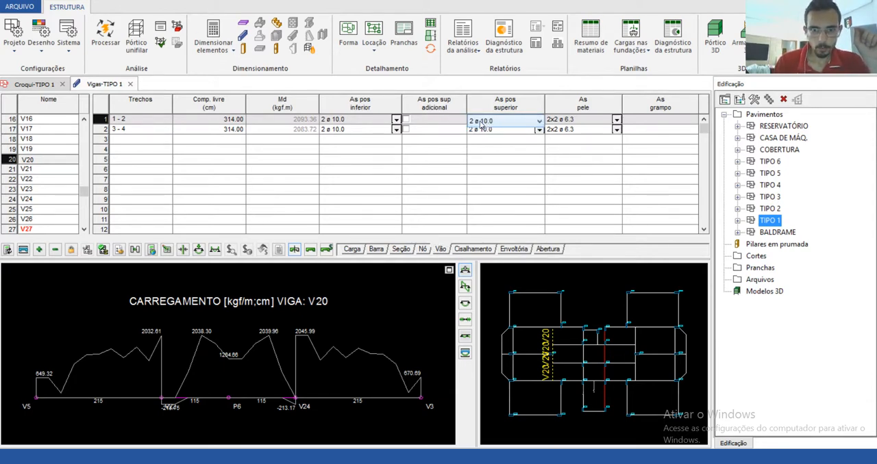
click(488, 121)
click(485, 121)
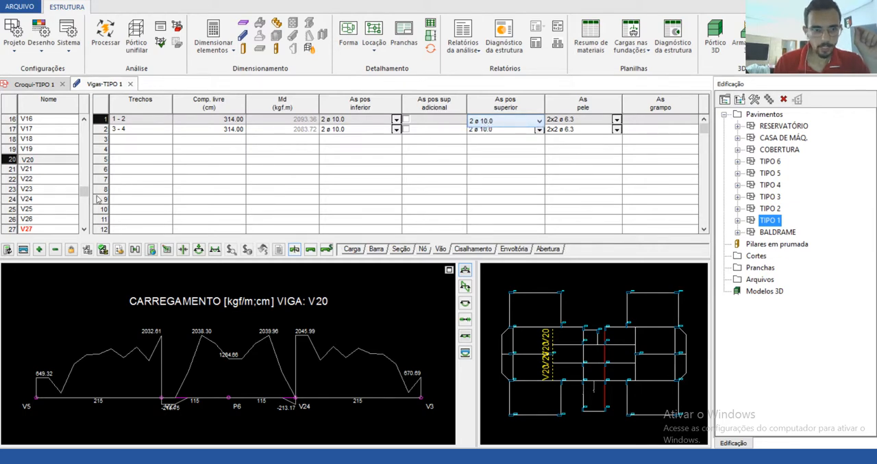
click(54, 252)
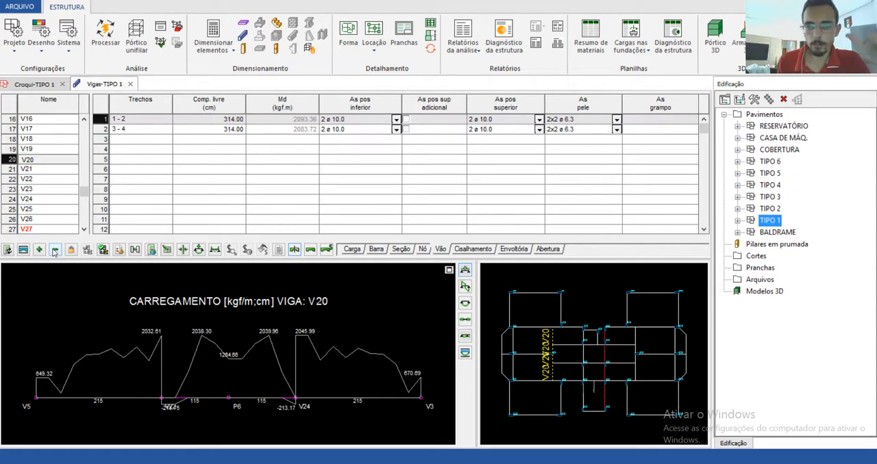
click(39, 250)
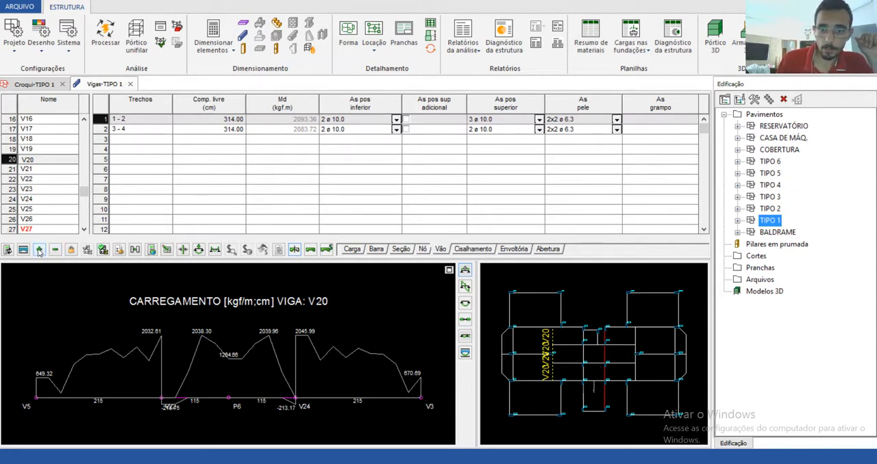
click(39, 250)
click(39, 250)
click(39, 250)
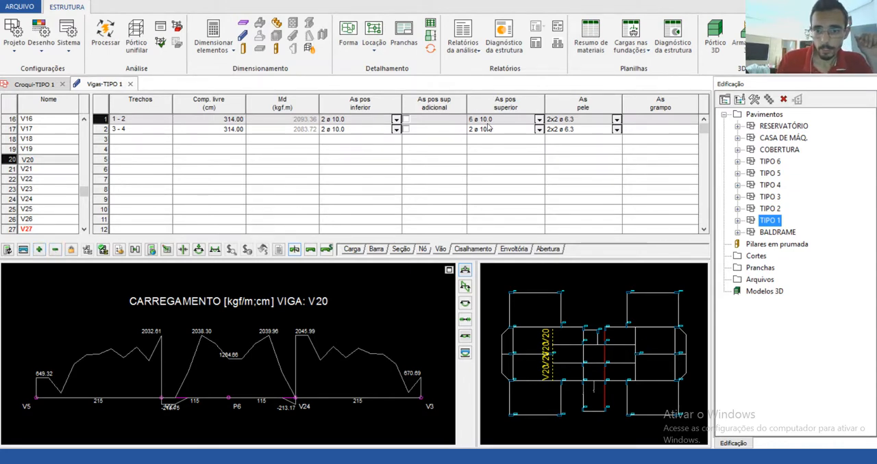
click(55, 250)
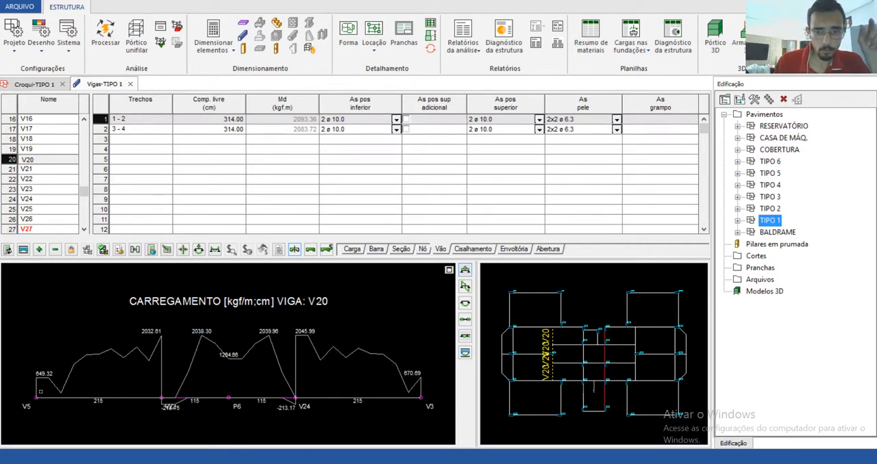
Step: Display beam V20's reinforcement diagram, generate its detail drawing to review the bars, and close the drawing
click(465, 354)
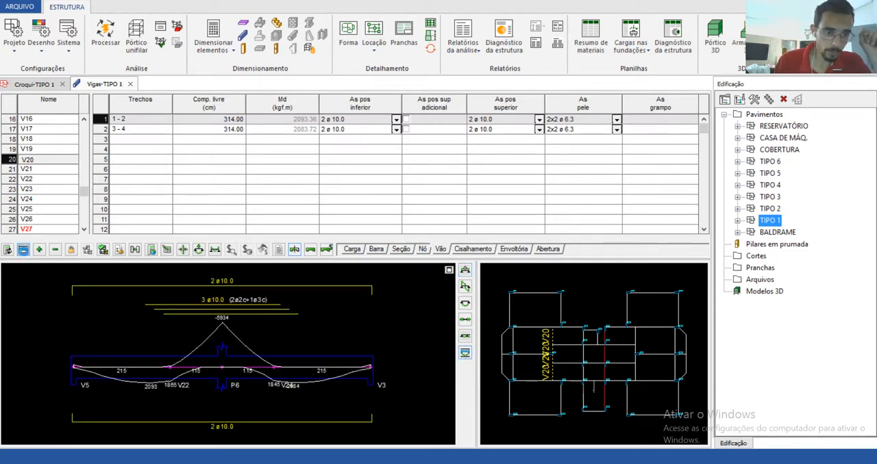
click(23, 250)
click(504, 135)
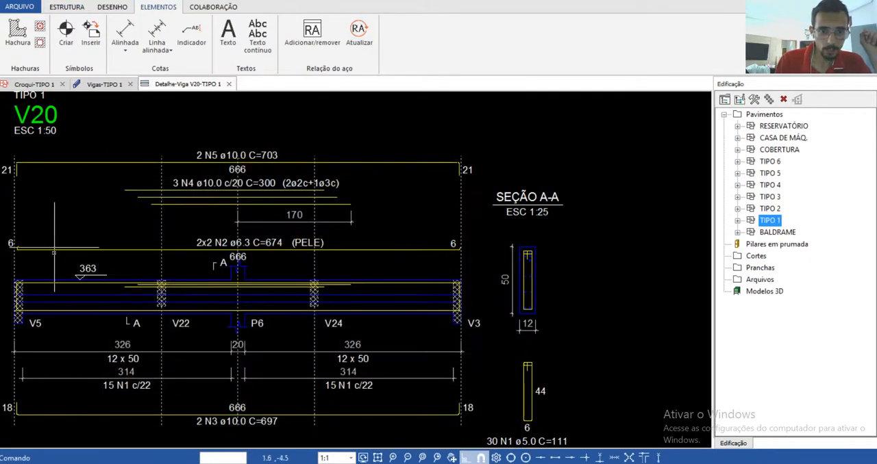
click(229, 84)
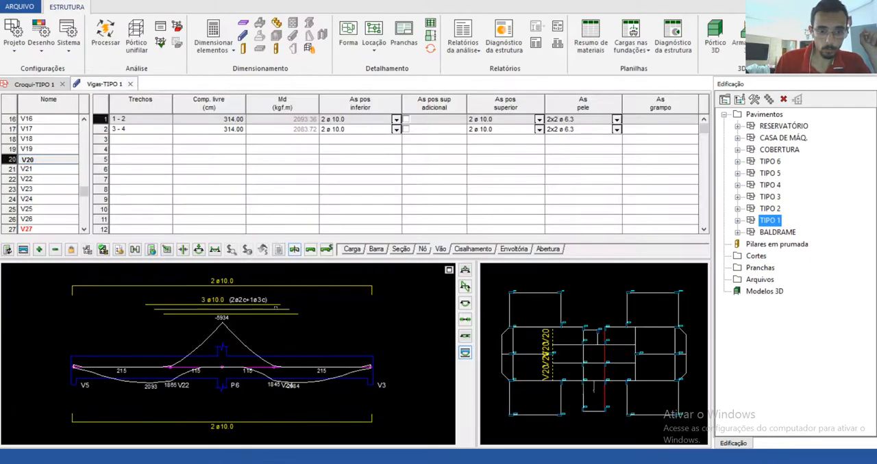
Step: Increase the upper positive bars in span 3-4 of beam V20 to 6 ø 10.0
click(481, 131)
click(481, 141)
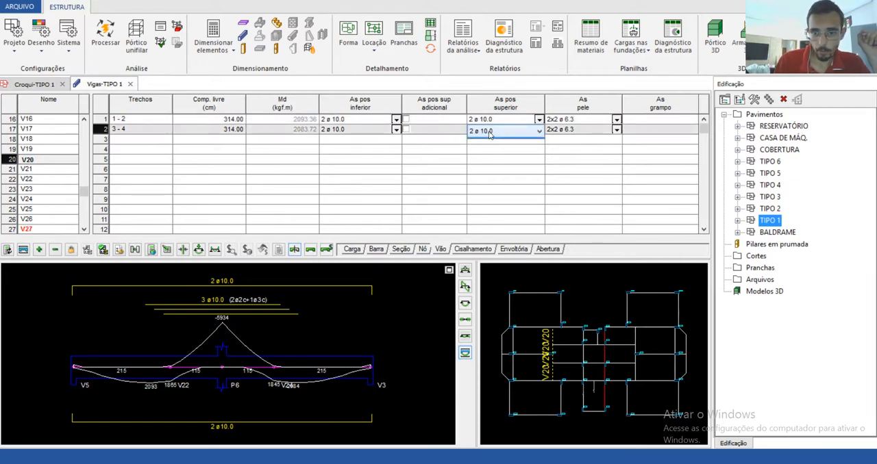
click(39, 250)
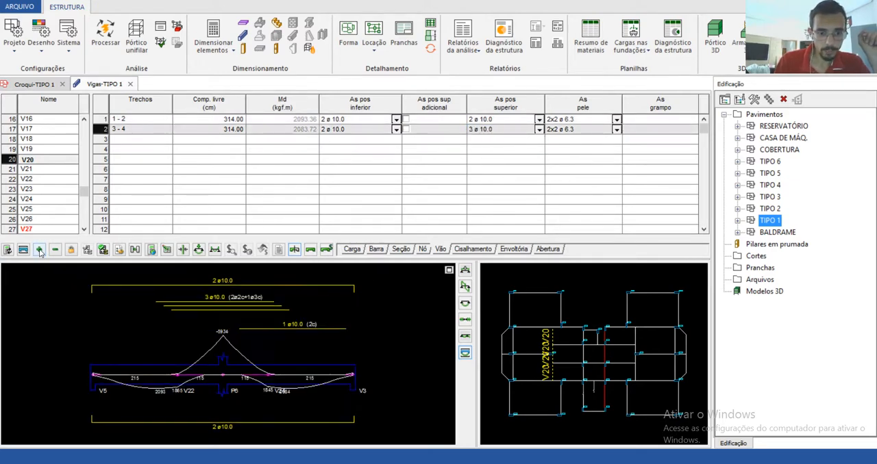
click(39, 250)
click(39, 250)
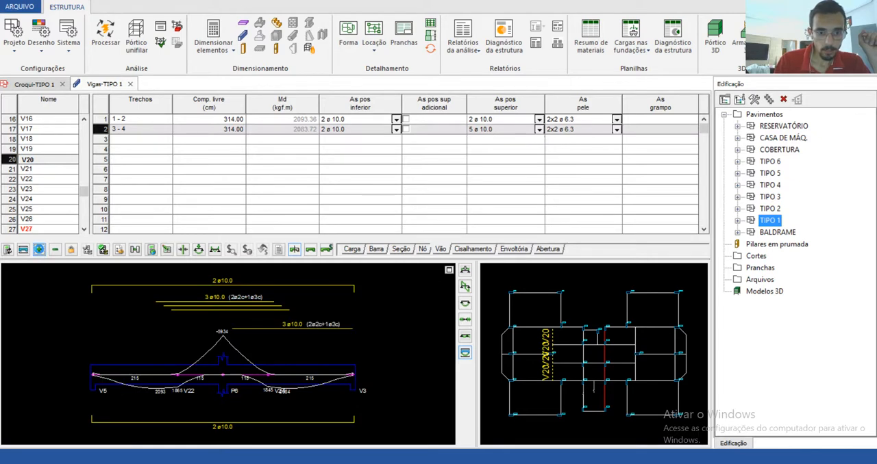
click(39, 250)
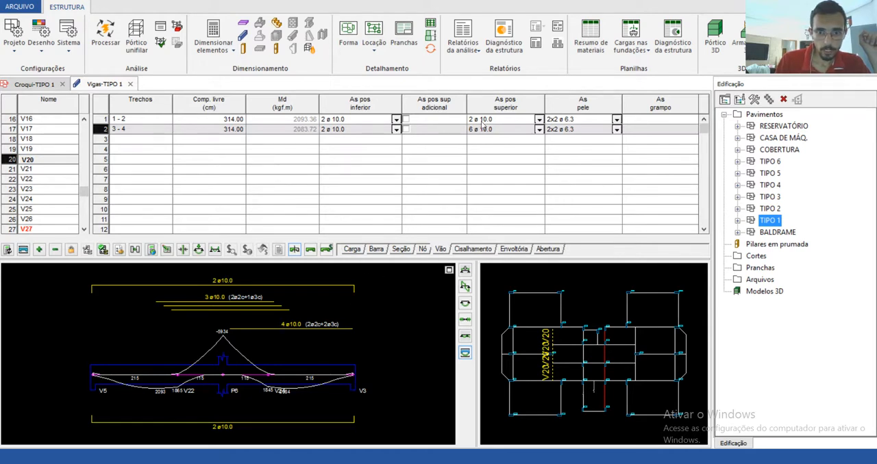
Step: Increase the upper positive bars in span 1-2 of beam V20 to 5 ø 10.0
key(Up)
click(39, 250)
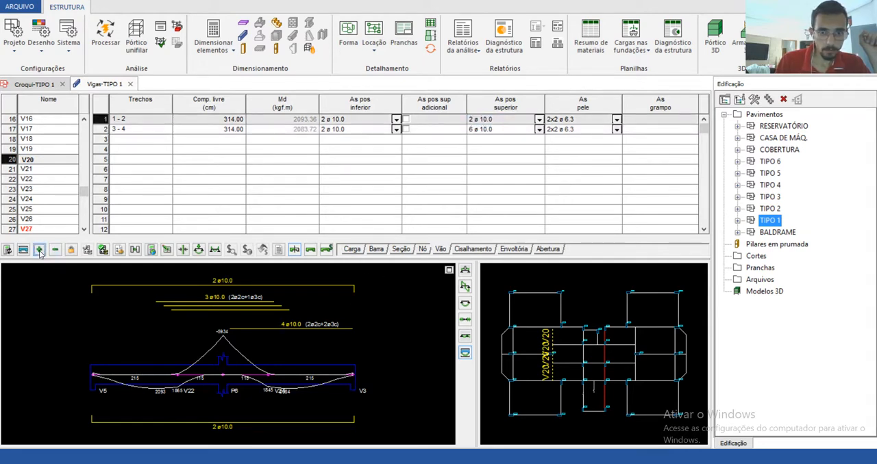
click(39, 250)
click(39, 250)
click(39, 250)
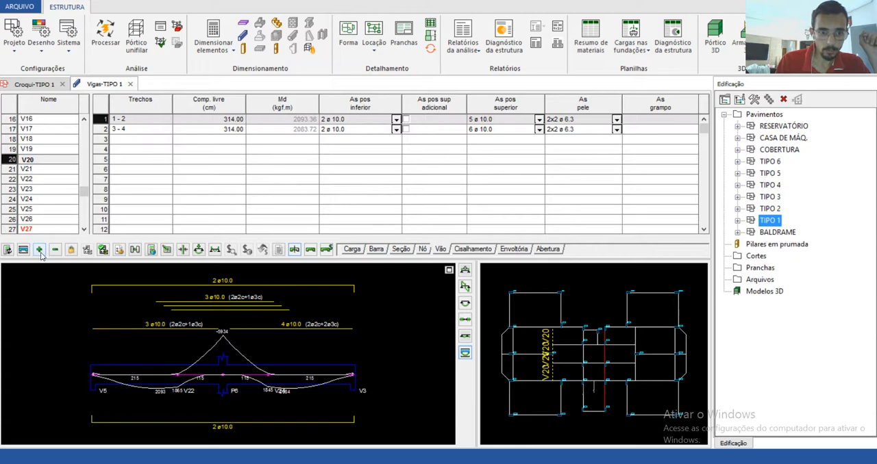
Step: Increase beam V20's lower positive bars to 4 ø 10.0 in span 1-2 and 5 ø 10.0 in span 3-4
click(357, 122)
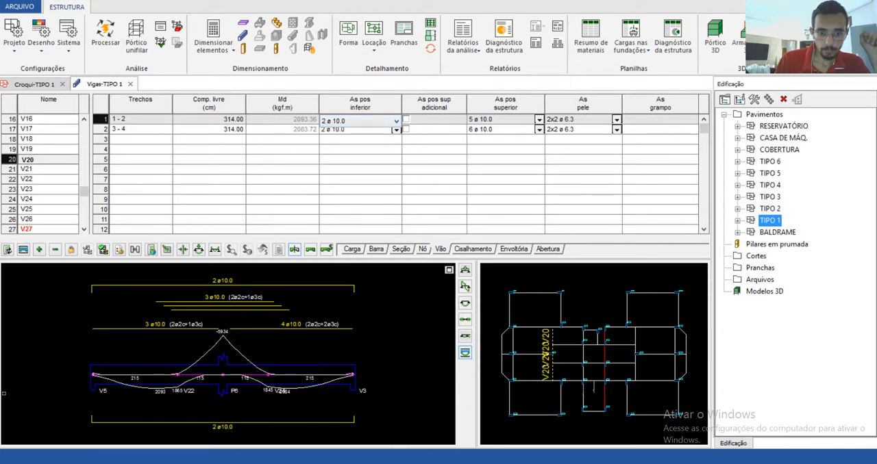
click(39, 250)
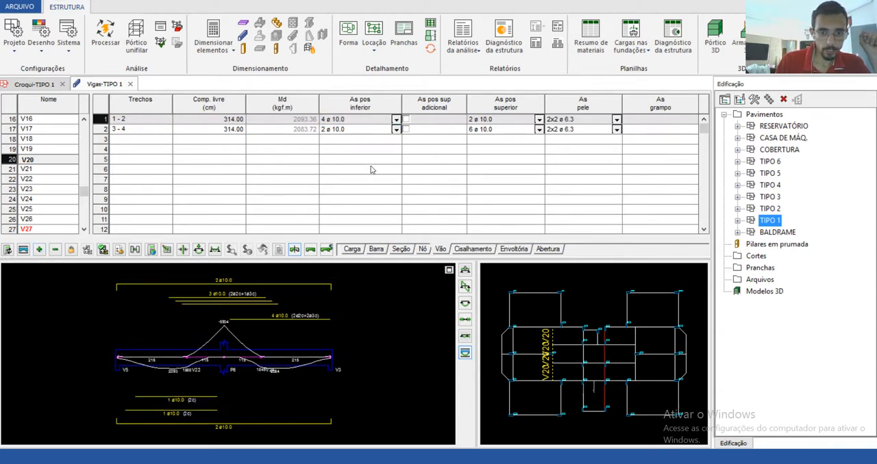
click(353, 131)
click(39, 250)
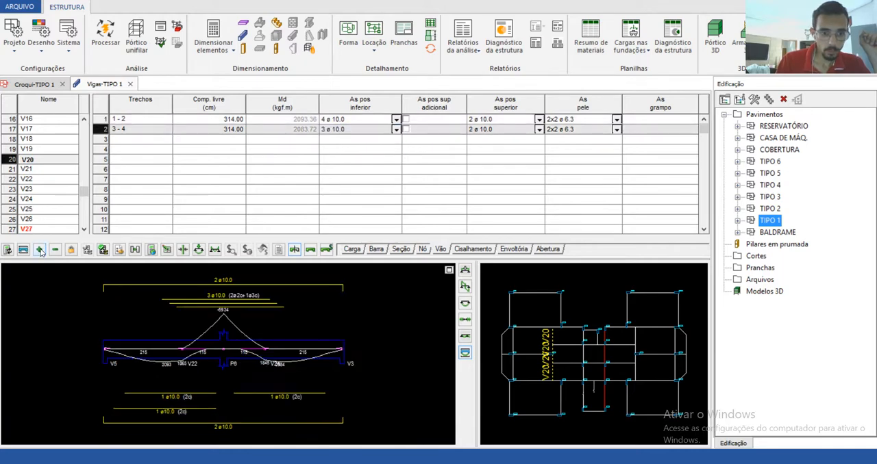
click(39, 250)
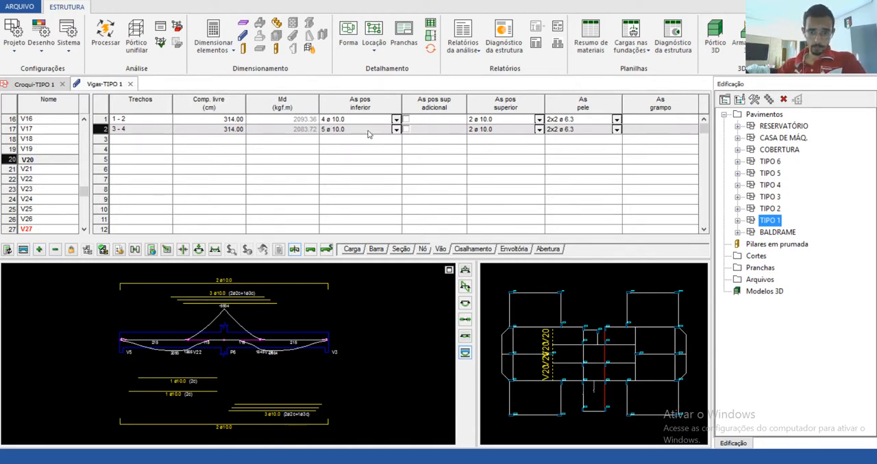
Step: Reduce the lower positive bars of beam V20 back to 2 ø 10.0 in spans 3-4 and 1-2
click(337, 130)
click(337, 132)
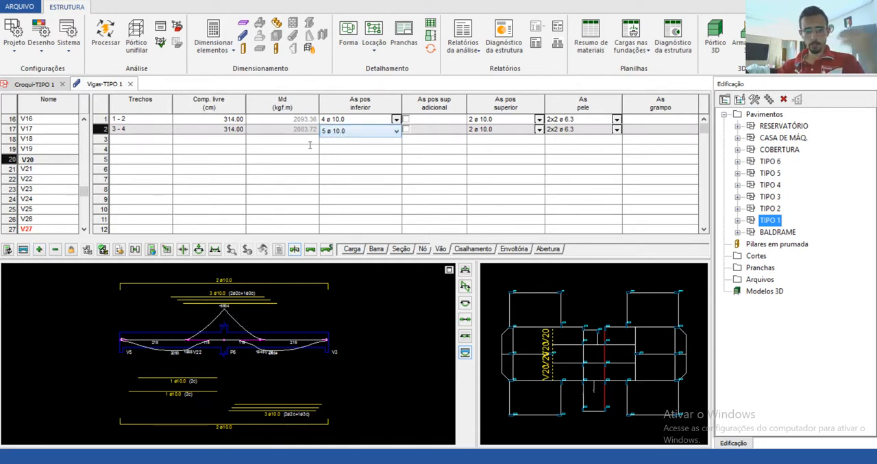
click(55, 251)
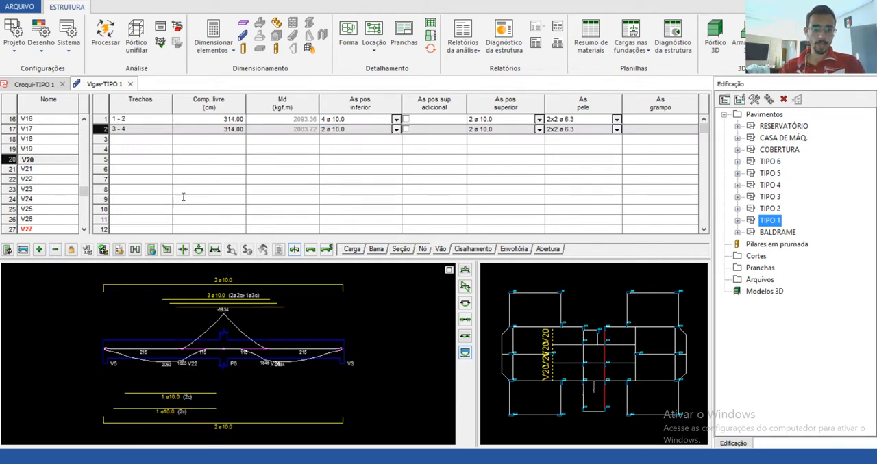
click(343, 119)
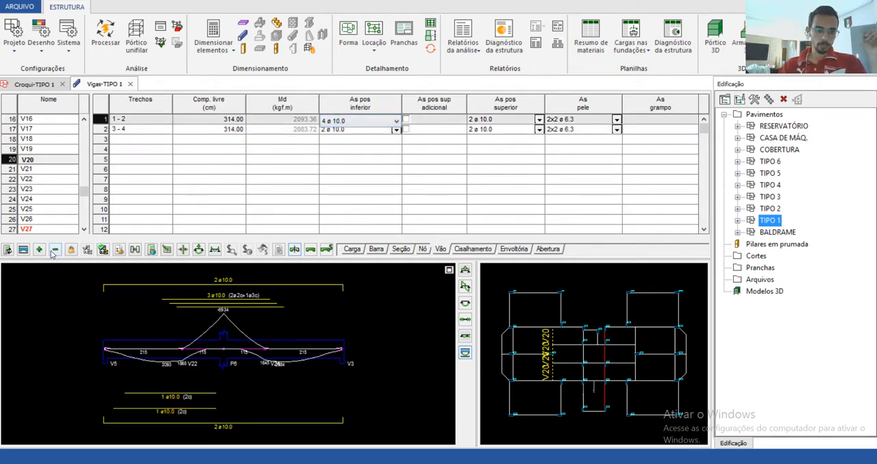
click(54, 250)
click(55, 251)
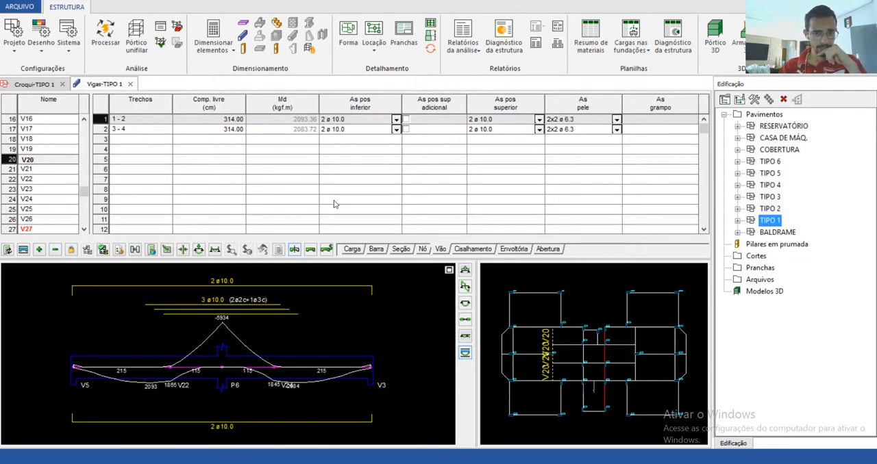
Step: Select beam V22 and generate its reinforcement detail drawing
click(36, 169)
click(40, 179)
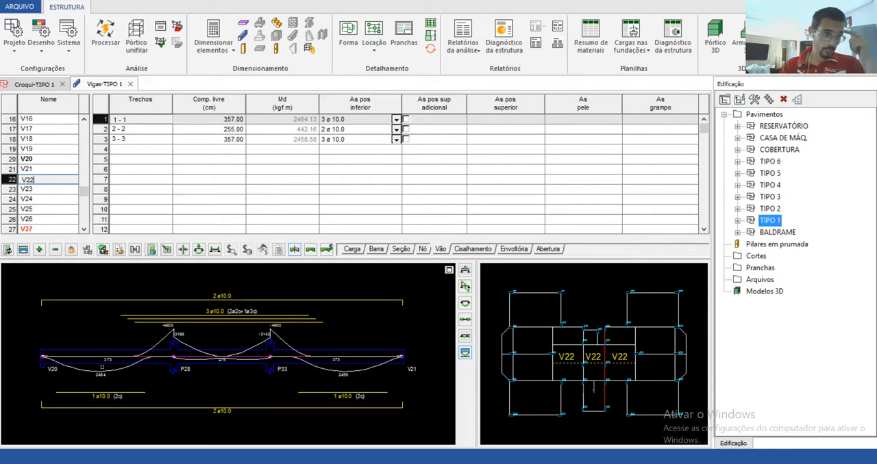
click(22, 249)
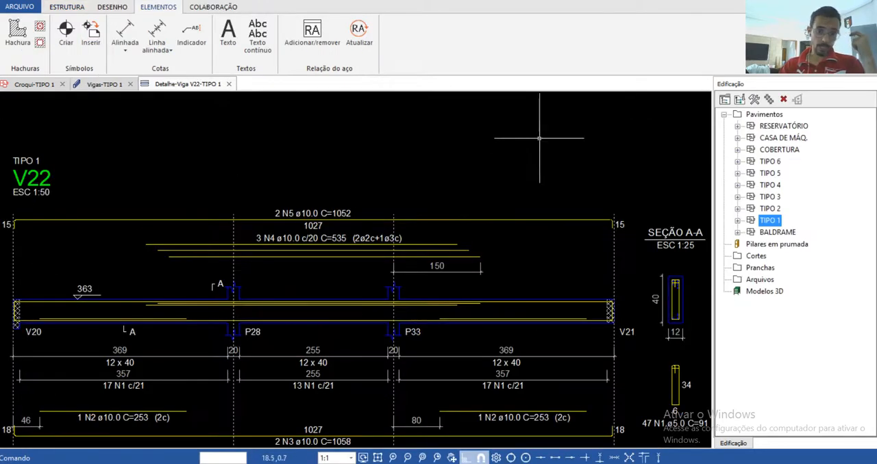
Step: Examine the lower bars of beam V22 in section A-A and along the spans, and close the detail drawing
scroll(606, 249, up, 6)
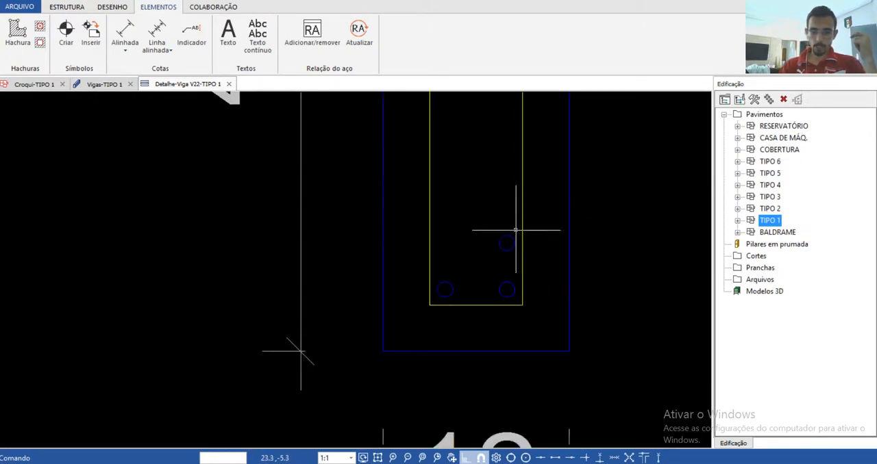
scroll(579, 276, down, 6)
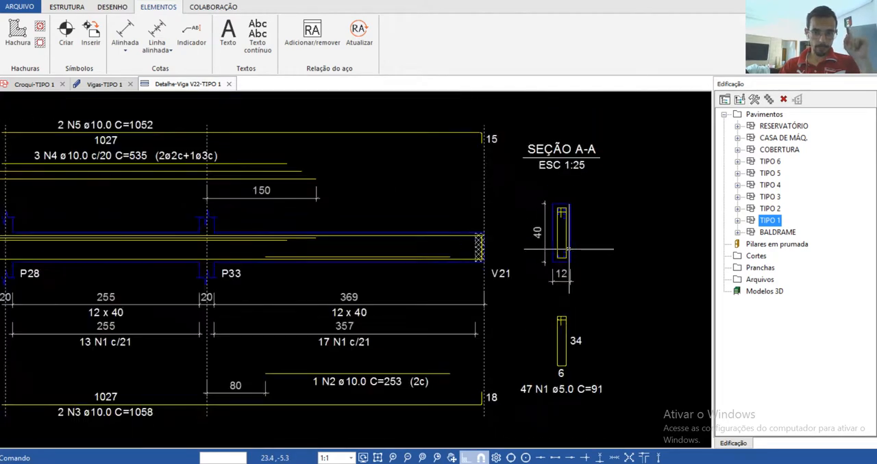
scroll(568, 248, down, 4)
scroll(117, 339, up, 8)
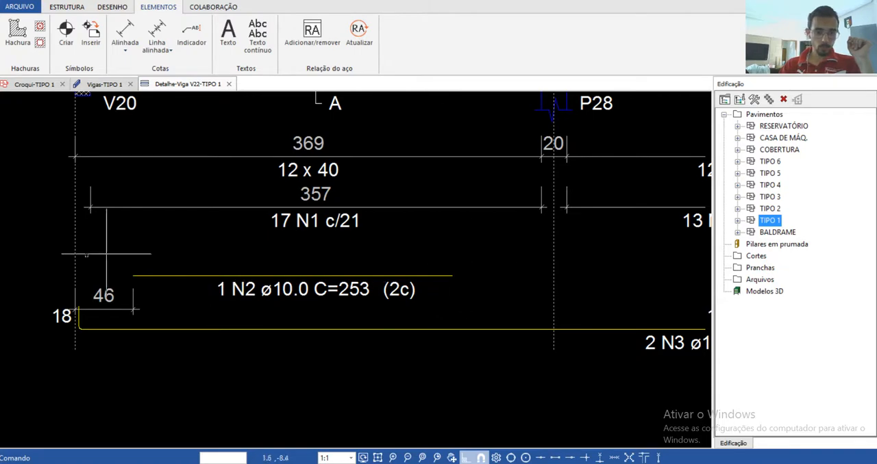
scroll(61, 286, down, 3)
scroll(110, 296, down, 2)
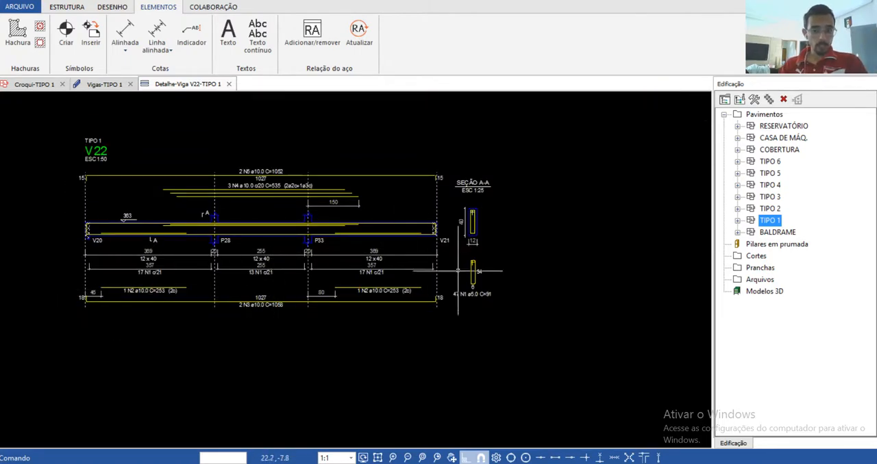
scroll(471, 253, up, 8)
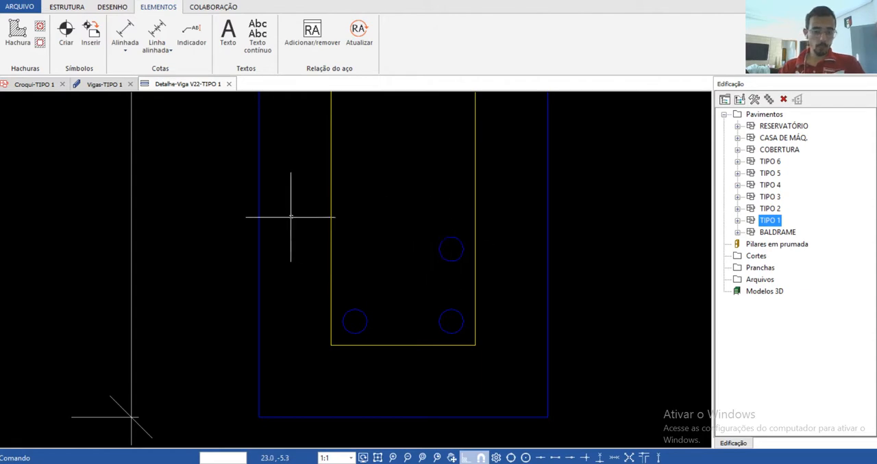
scroll(423, 282, down, 3)
scroll(452, 248, down, 8)
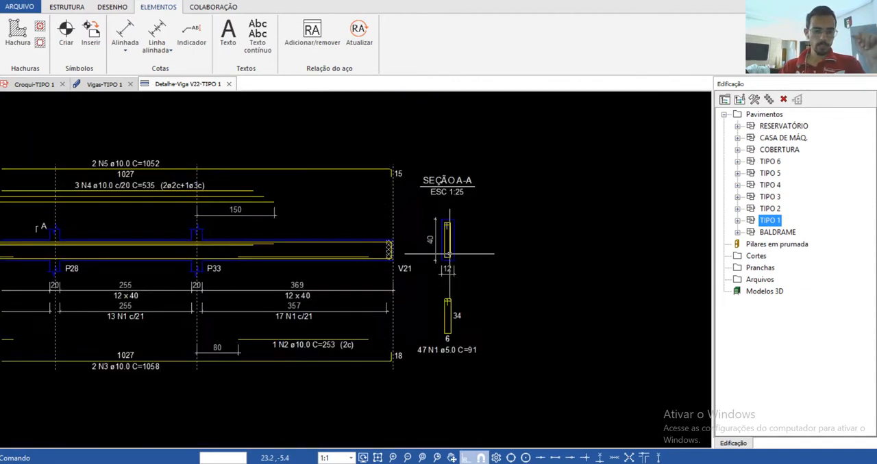
click(228, 83)
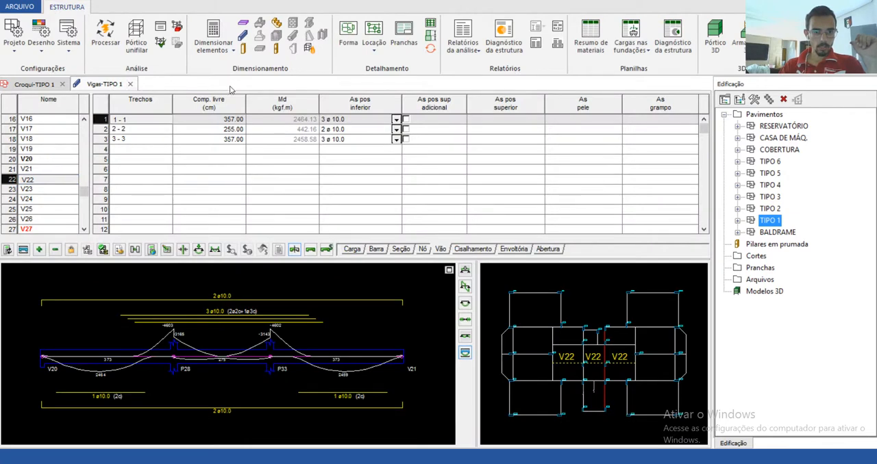
Step: Increase beam V22's lower positive bars to 4 ø 10.0 in spans 1-1 and 3-3
click(334, 120)
click(334, 121)
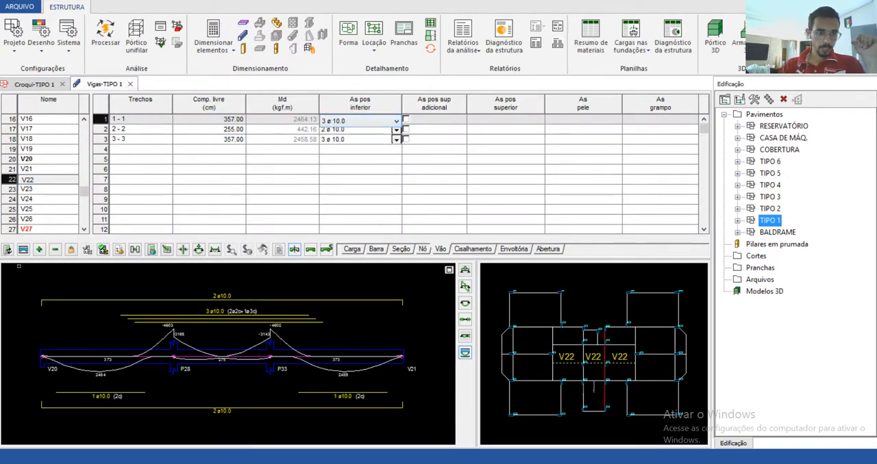
click(39, 250)
click(330, 142)
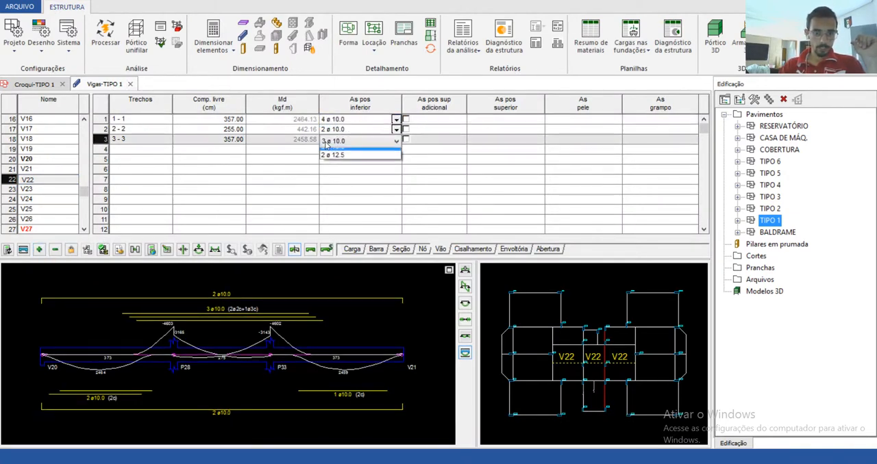
click(330, 142)
click(39, 250)
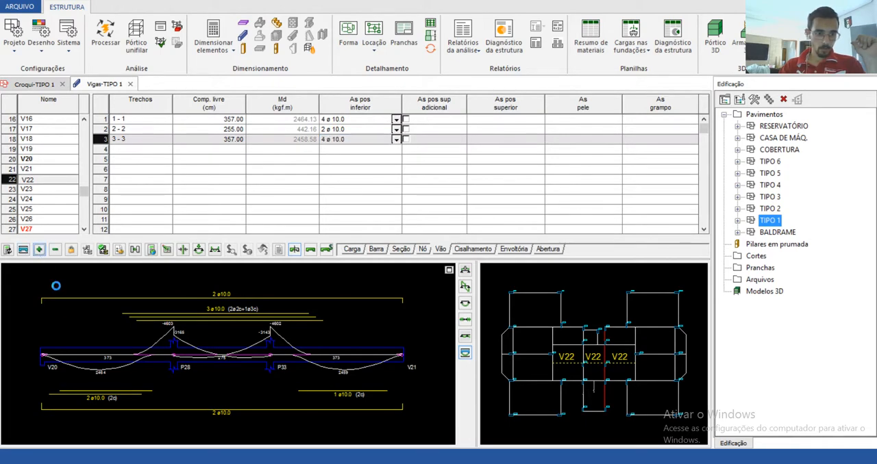
Step: Generate beam V22's reinforcement detail drawing, examine the lower bars in the spans and section A-A, and close the drawing
click(23, 250)
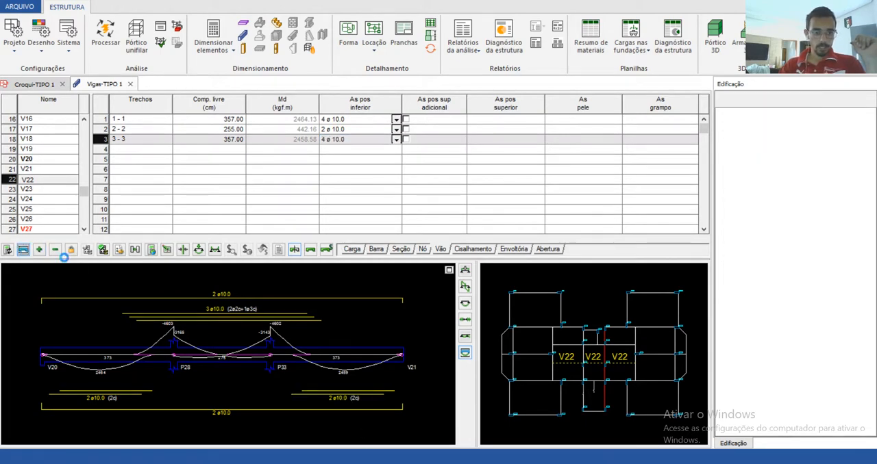
scroll(595, 374, up, 4)
scroll(595, 374, up, 3)
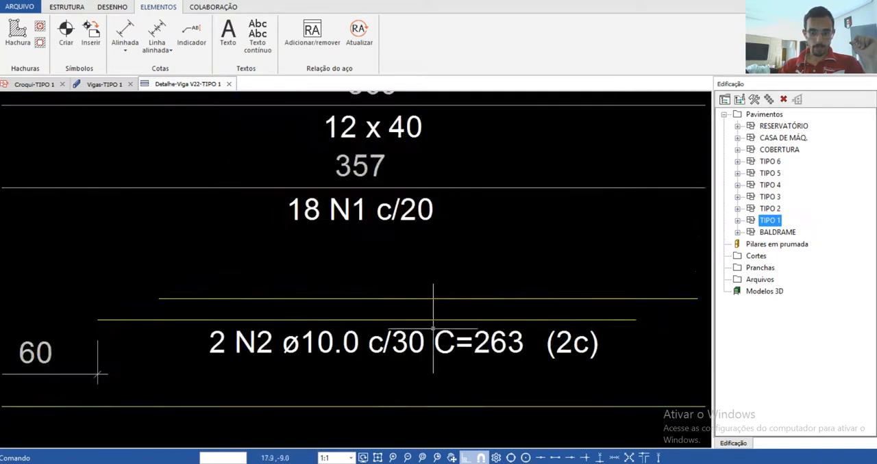
scroll(130, 290, down, 5)
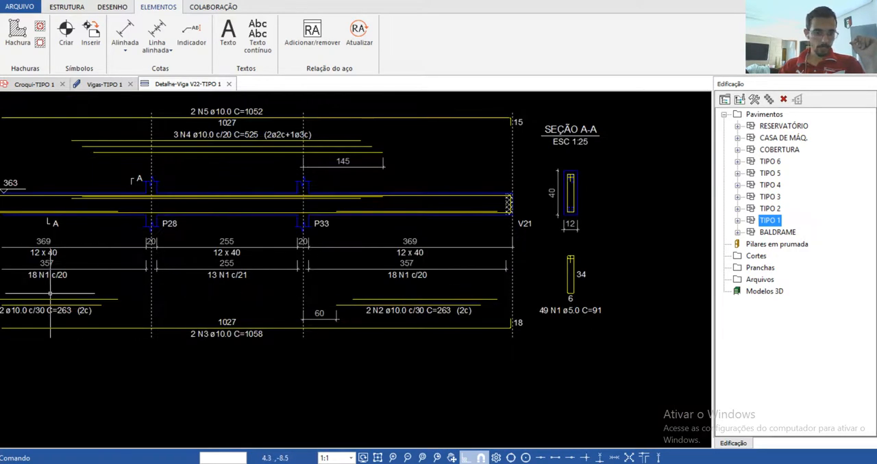
scroll(217, 241, down, 2)
scroll(476, 256, up, 8)
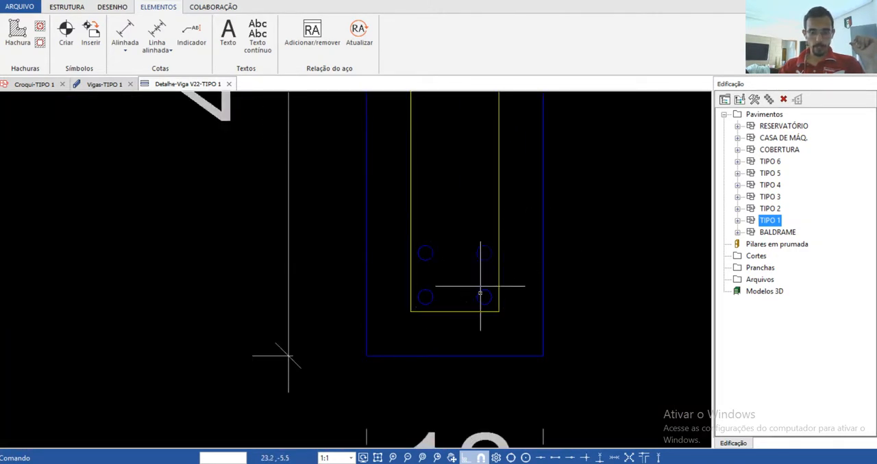
scroll(490, 274, down, 2)
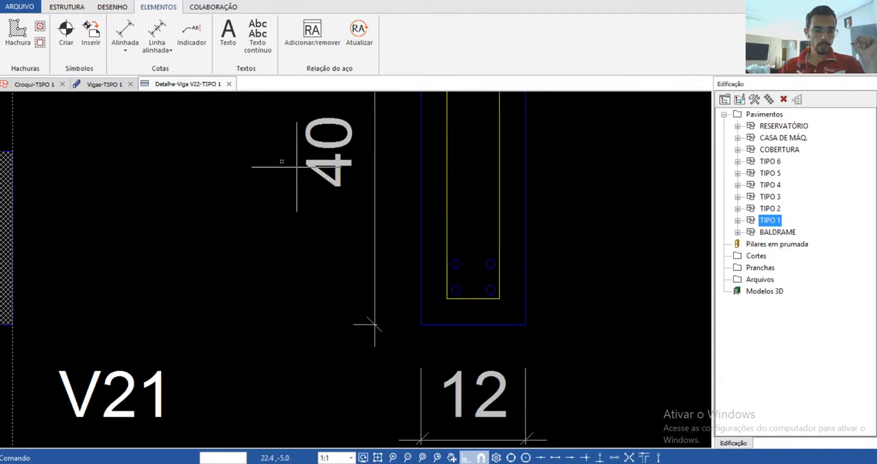
click(229, 83)
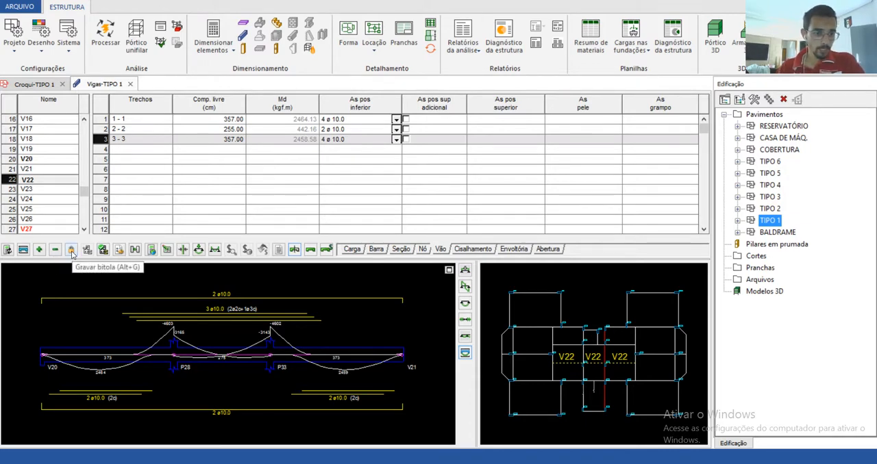
Step: Recheck the bars of beams V20 and V22, and save the bar gauges of beam V23
click(45, 159)
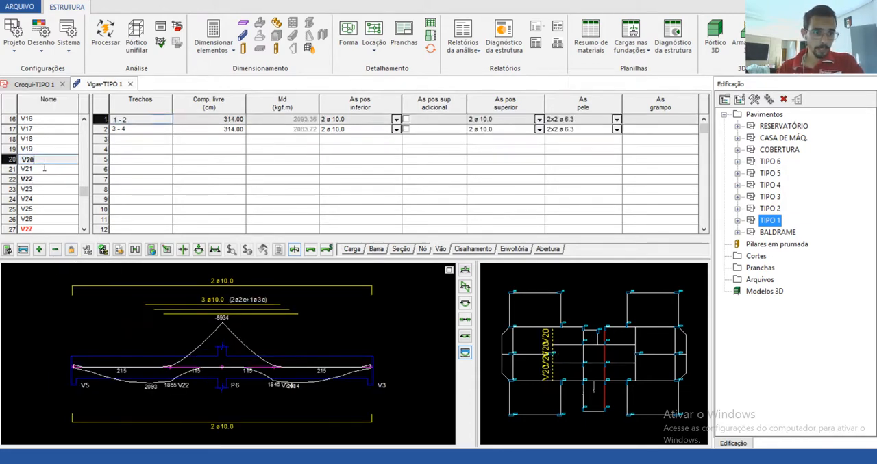
click(40, 180)
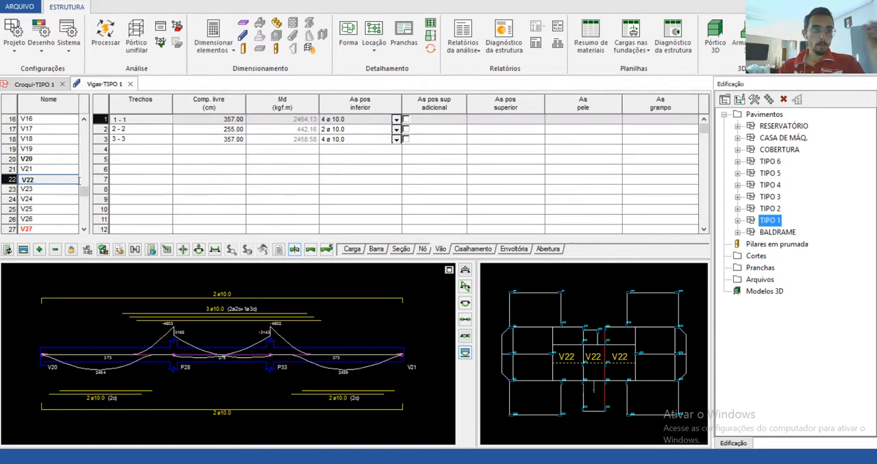
click(39, 189)
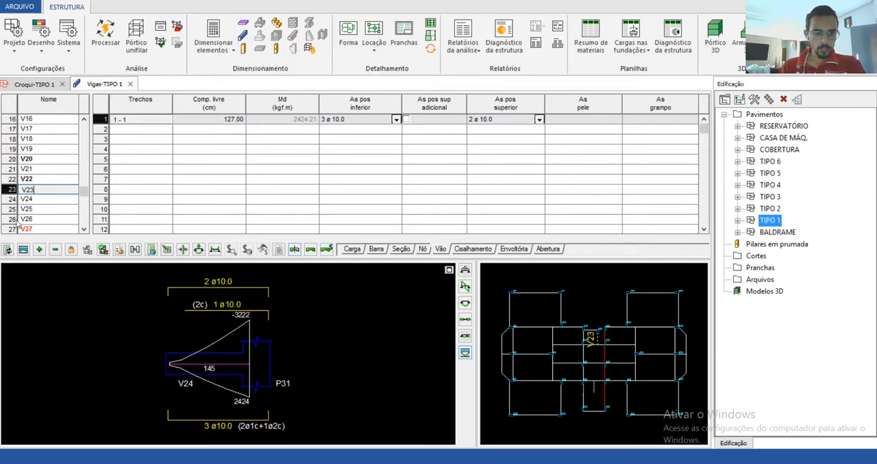
click(69, 252)
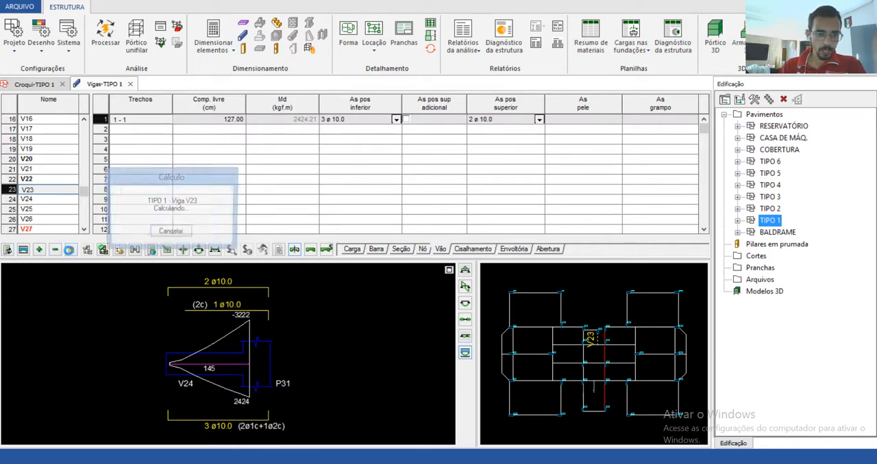
click(25, 203)
click(36, 190)
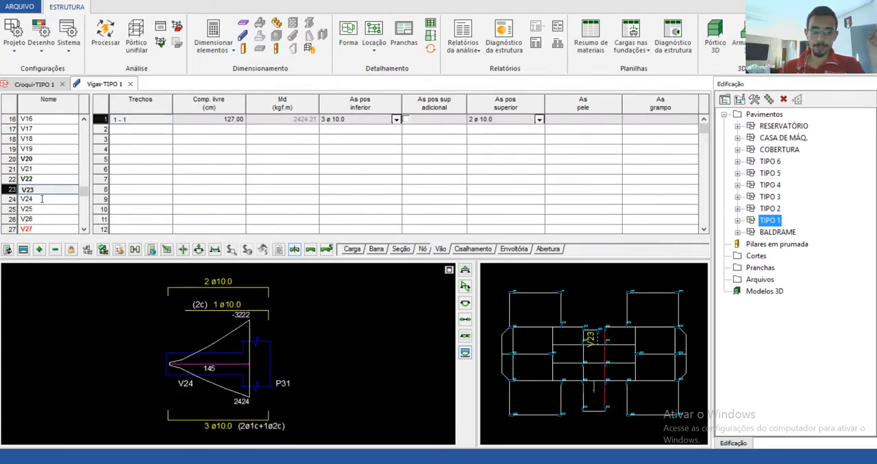
Step: Save the bar gauges of beams V24, V25 and V26
click(42, 199)
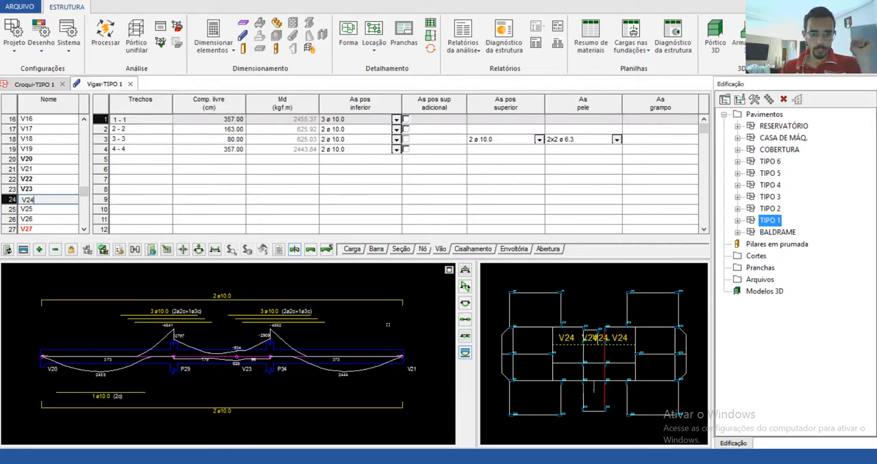
click(70, 251)
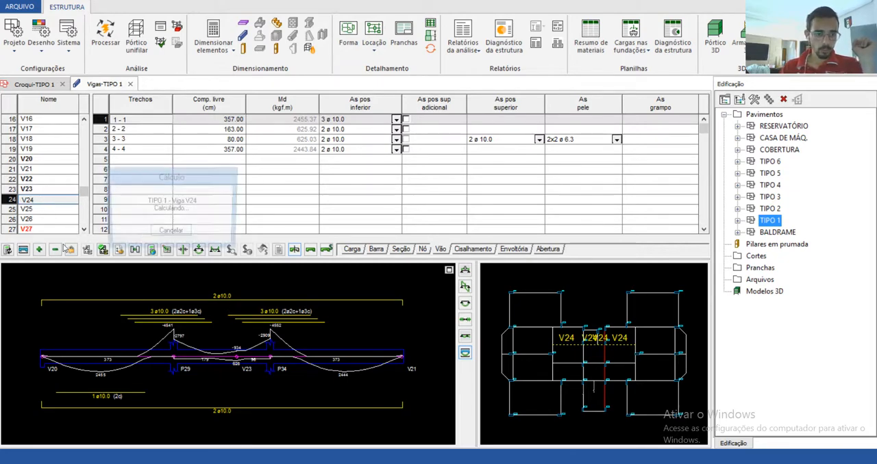
click(42, 212)
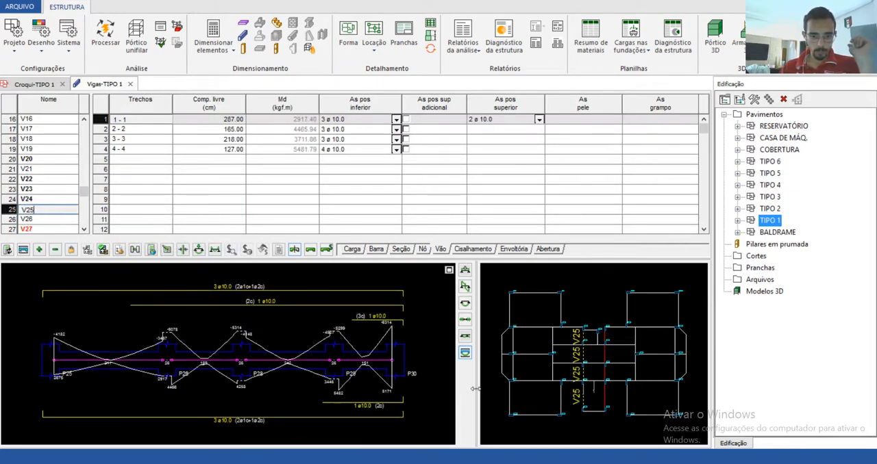
click(71, 250)
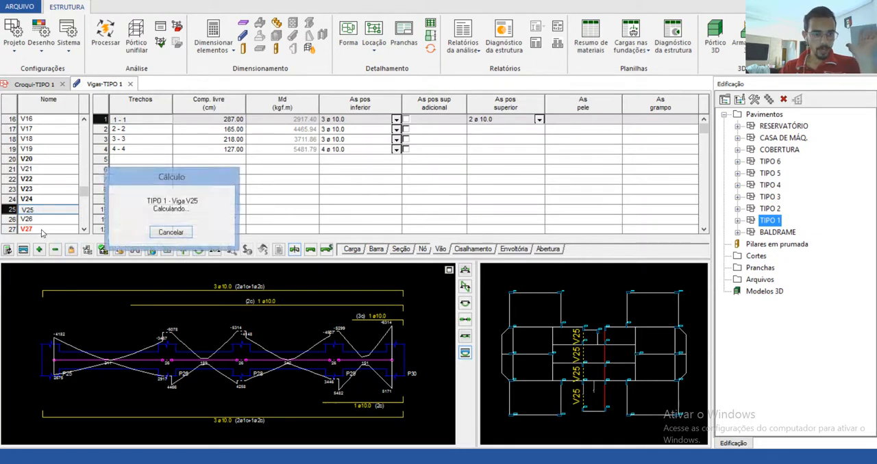
click(33, 219)
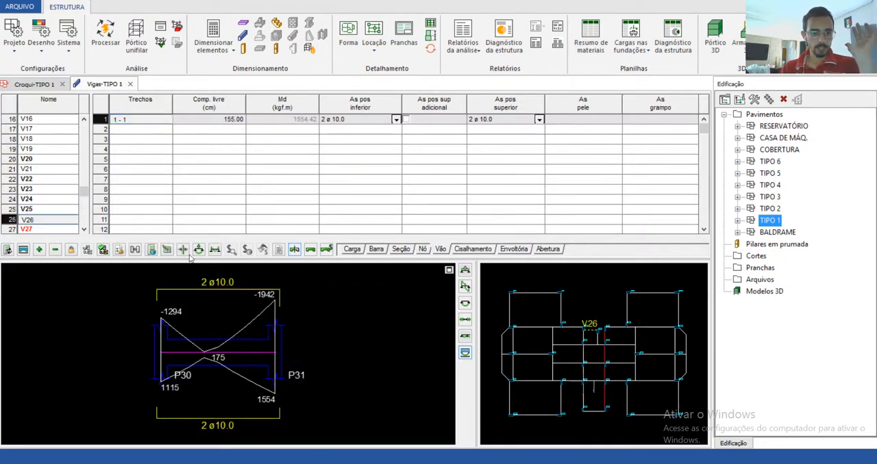
click(70, 250)
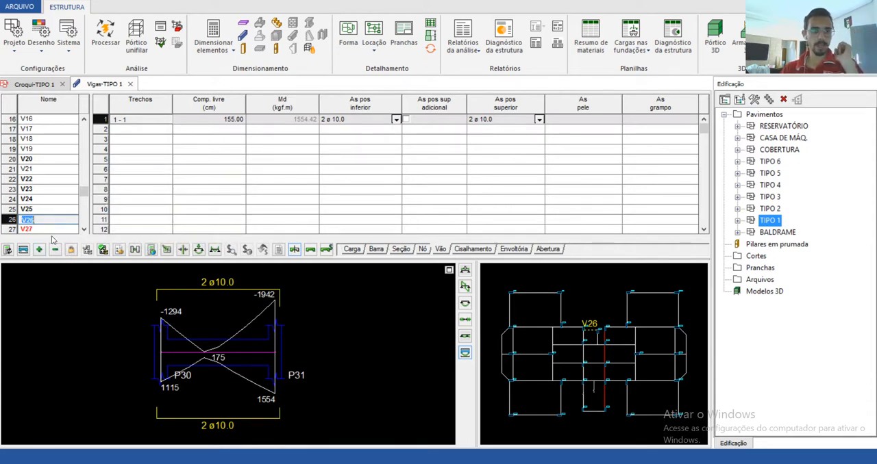
Step: Examine beam V27's lower positive reinforcement results and its dimensioning error details, closing each report
click(42, 228)
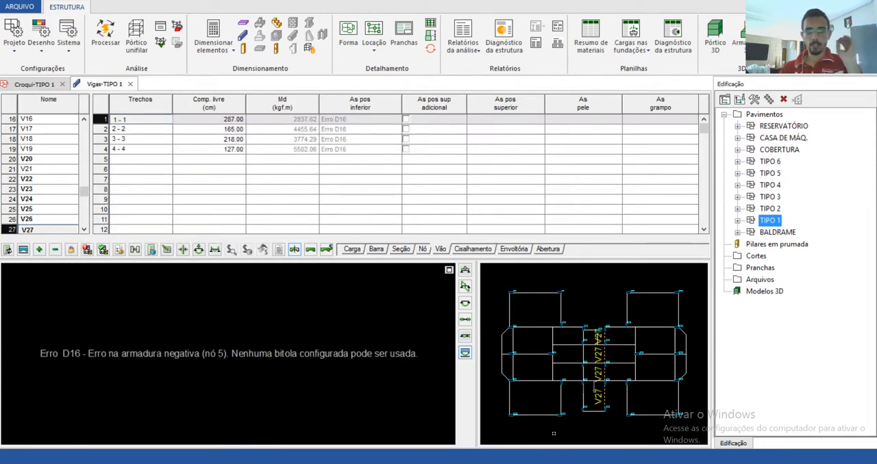
click(58, 219)
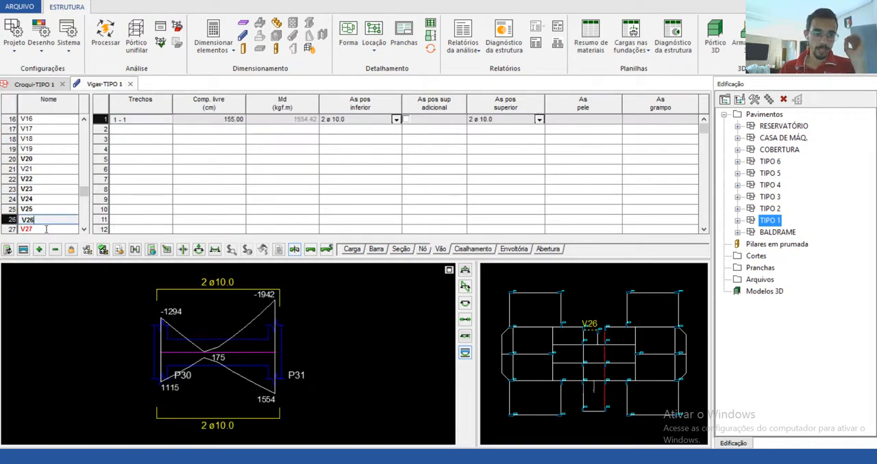
click(46, 230)
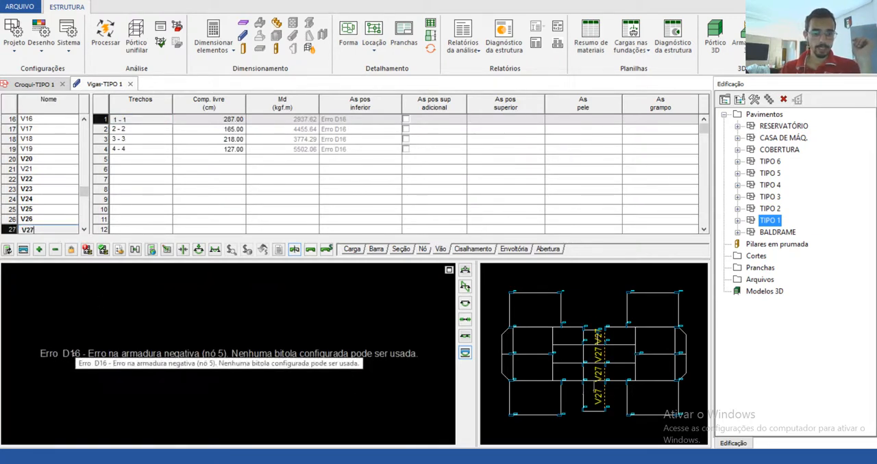
click(102, 250)
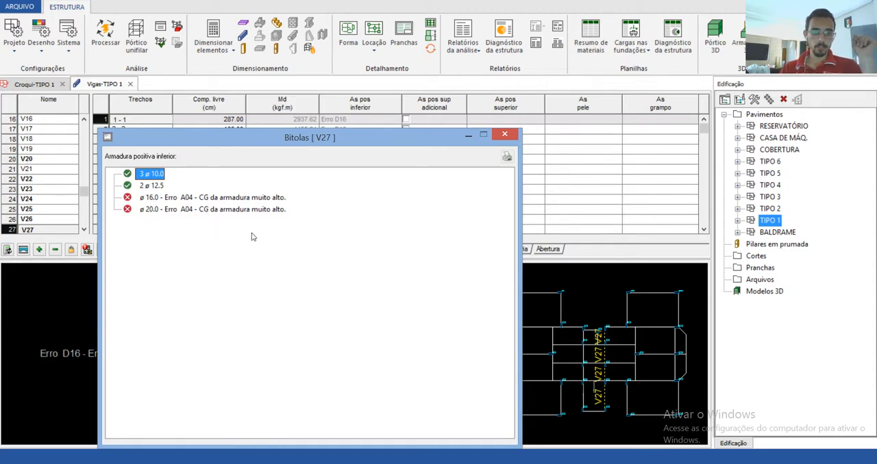
drag(202, 139, 468, 91)
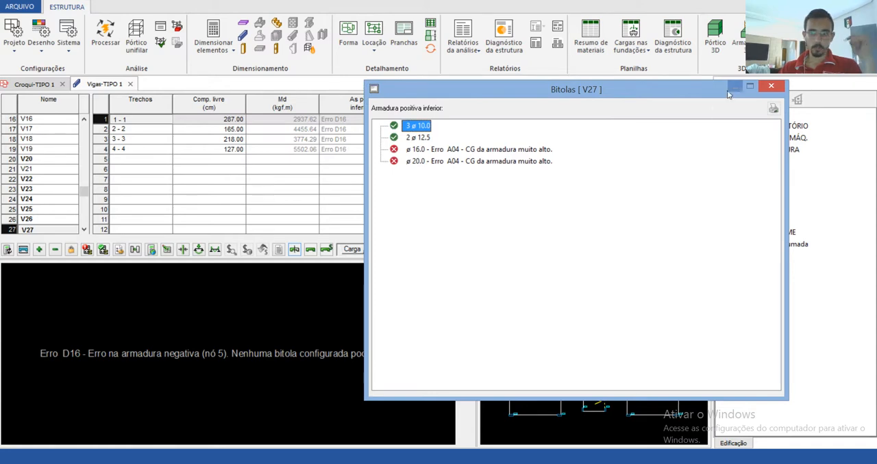
click(771, 85)
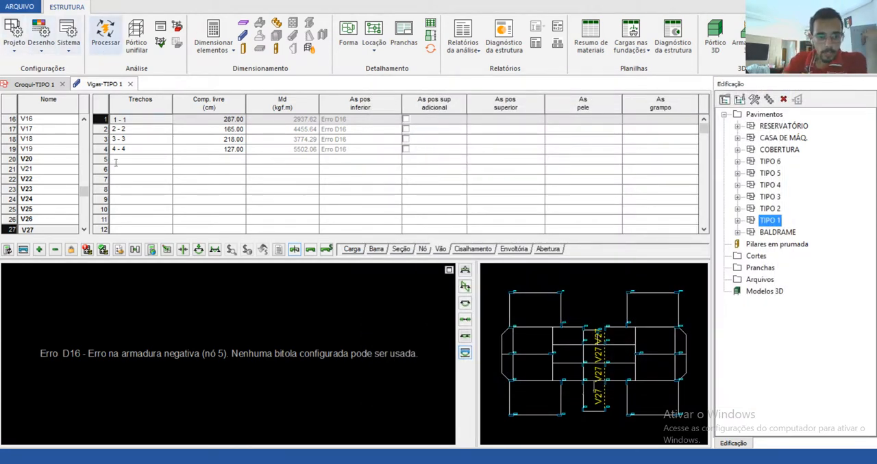
click(87, 250)
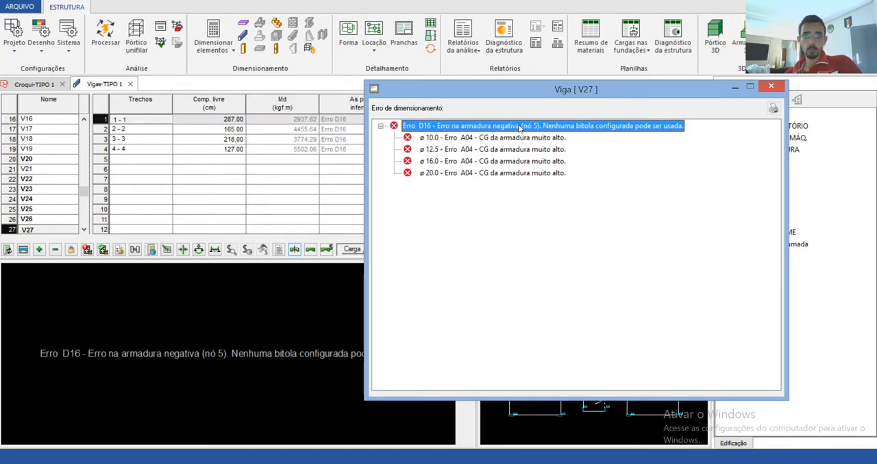
click(771, 87)
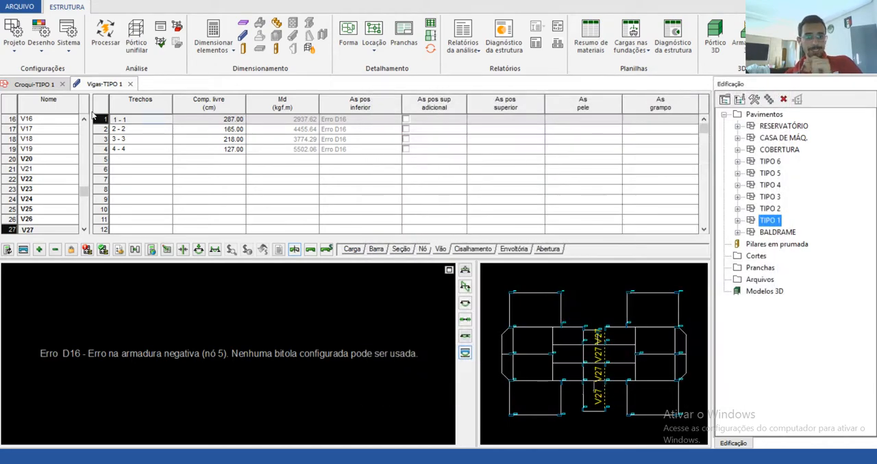
Step: Display beam V27's node data and go through its nodes from P24 to P32 to identify node 5
click(423, 250)
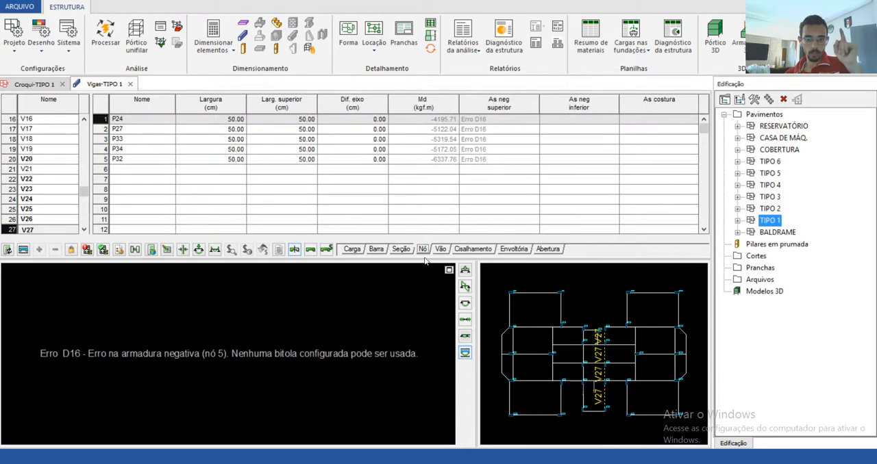
click(120, 121)
click(122, 130)
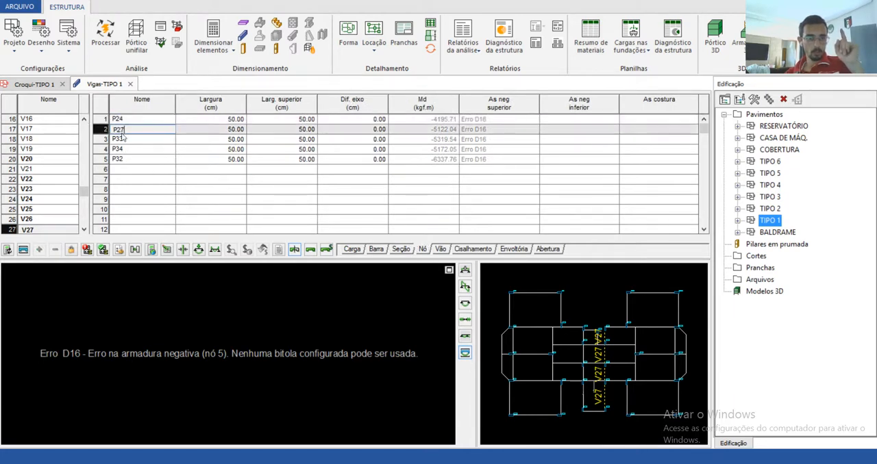
click(123, 140)
click(123, 151)
click(123, 158)
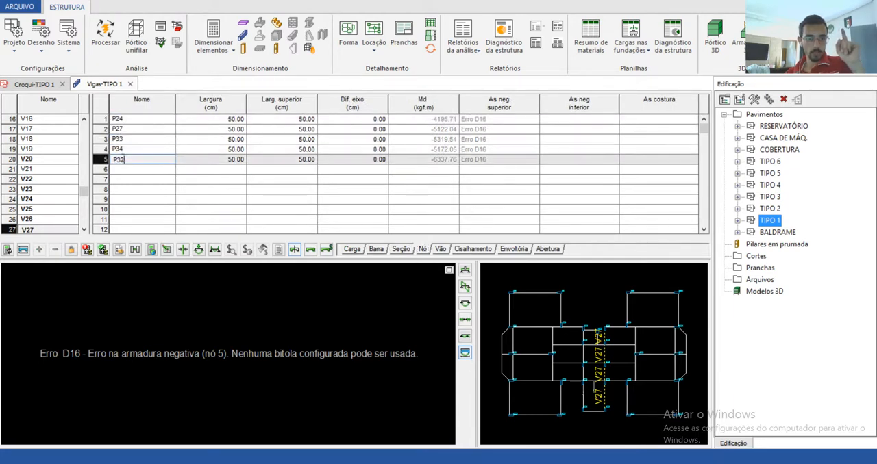
click(103, 159)
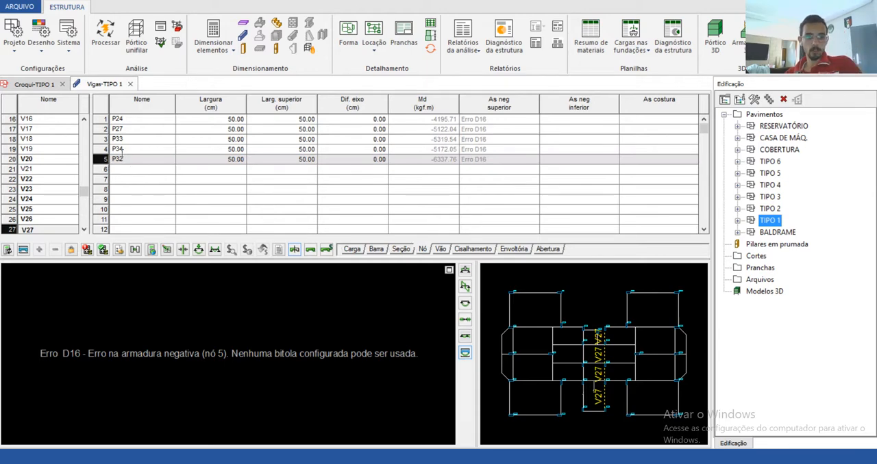
Step: Try to generate beam V27's detail drawing, and display the beam's displacement diagram
click(23, 249)
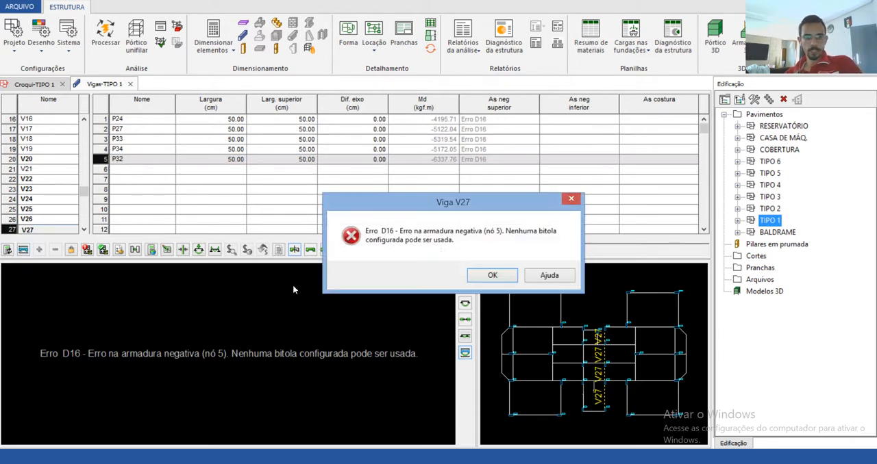
click(495, 276)
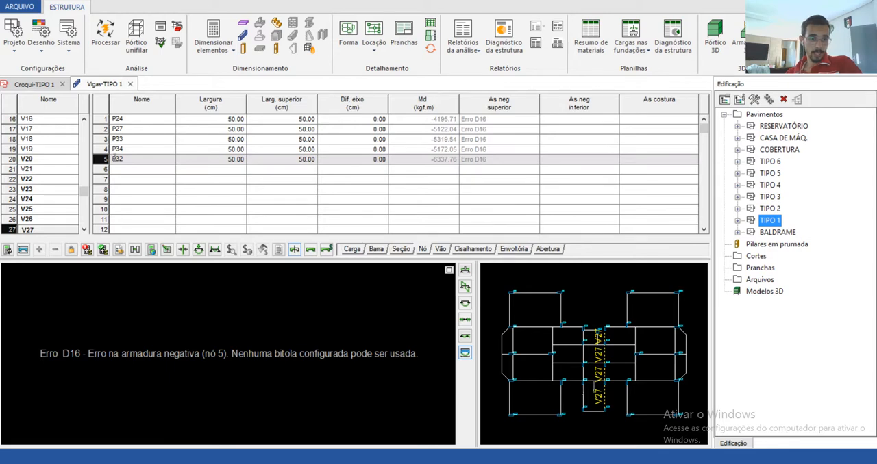
click(465, 336)
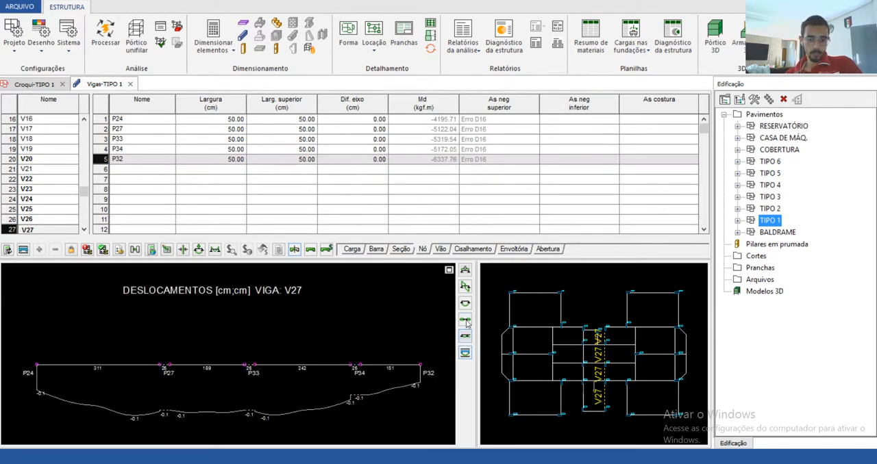
Step: Display the design torsional moment diagram and the bending moment diagram of beam V27
click(465, 320)
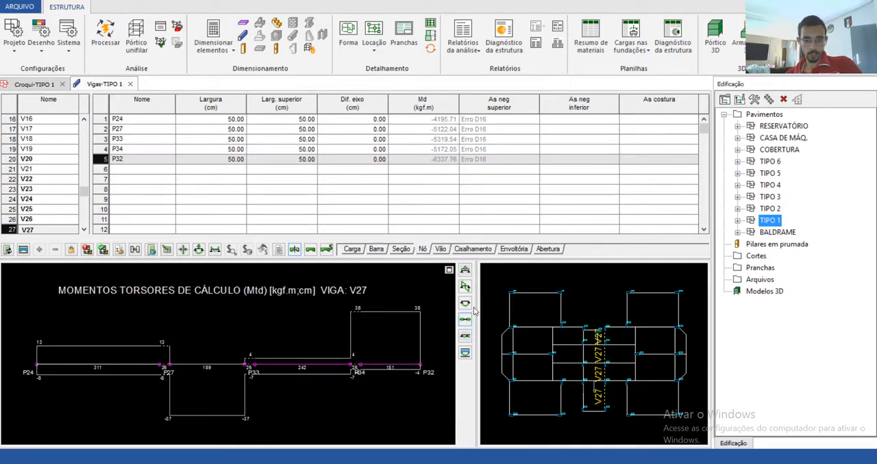
click(466, 304)
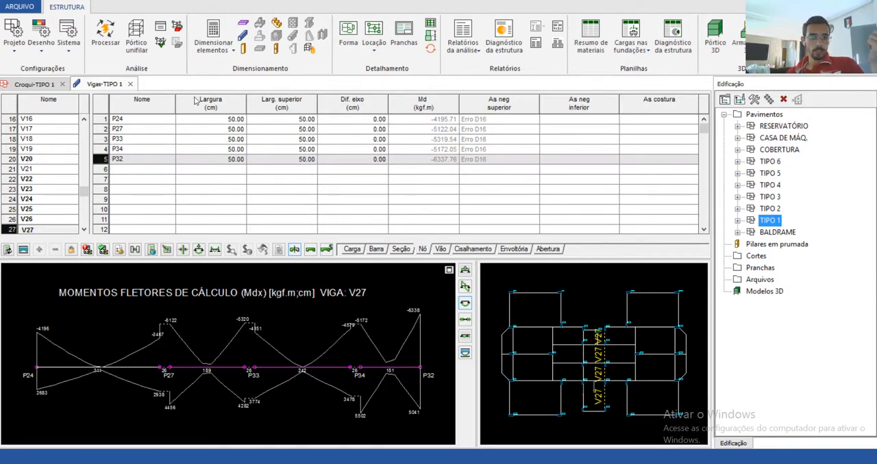
Step: Display beam V27's section data and go through the widths and heights of its segments
click(401, 251)
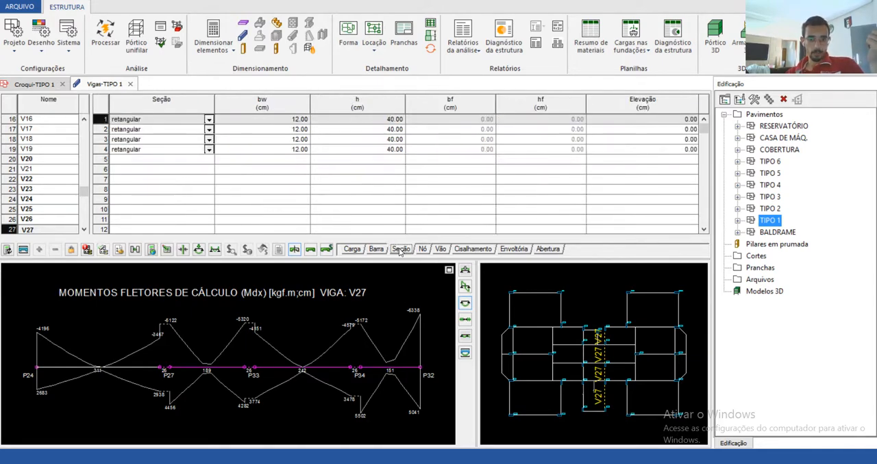
click(366, 122)
click(374, 131)
click(374, 139)
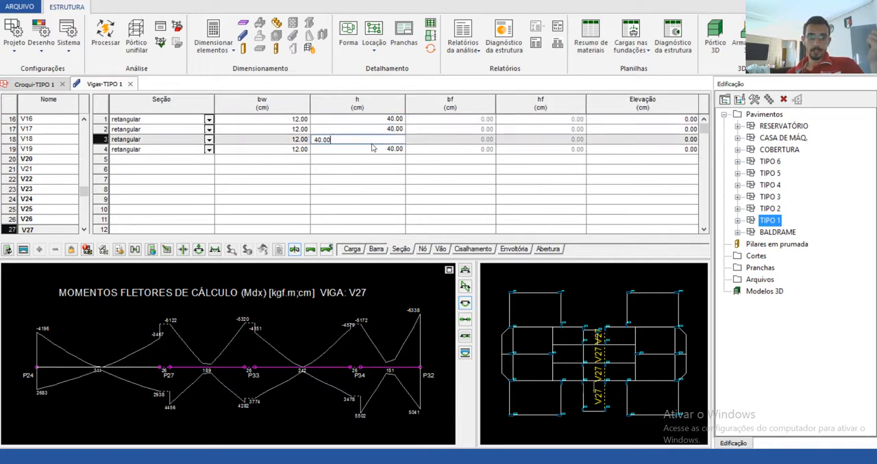
click(271, 129)
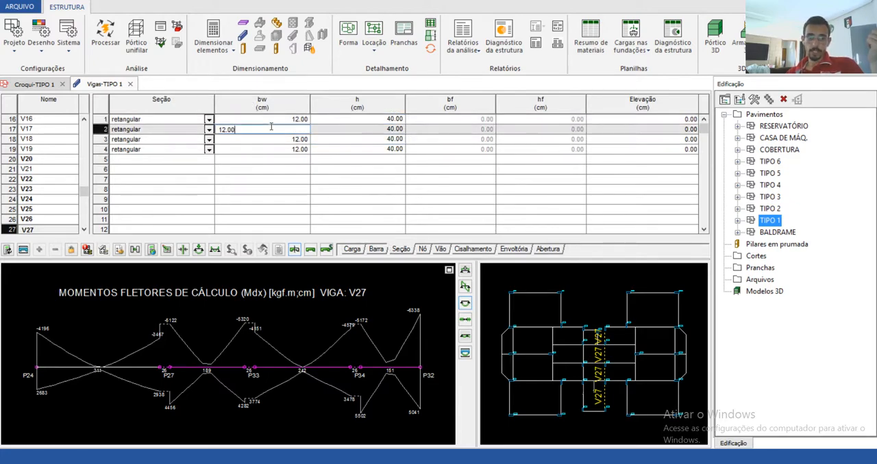
click(355, 137)
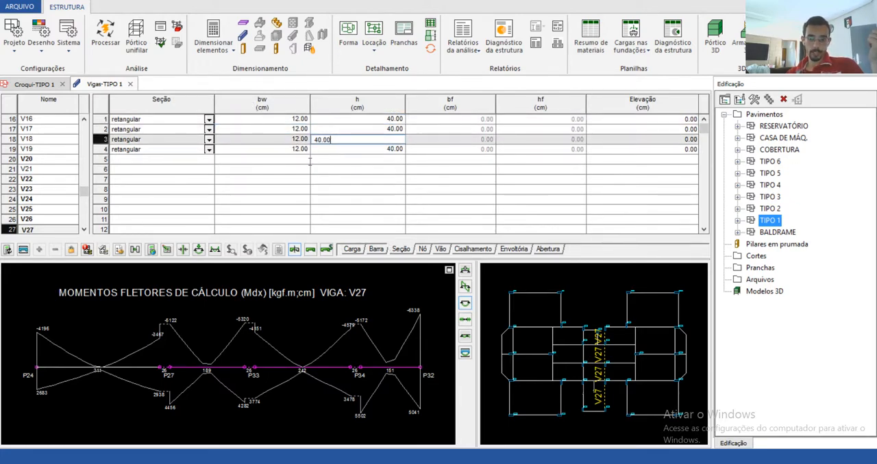
Step: Set the height of beam V27's fourth section to 50 cm and recalculate the beam
click(348, 150)
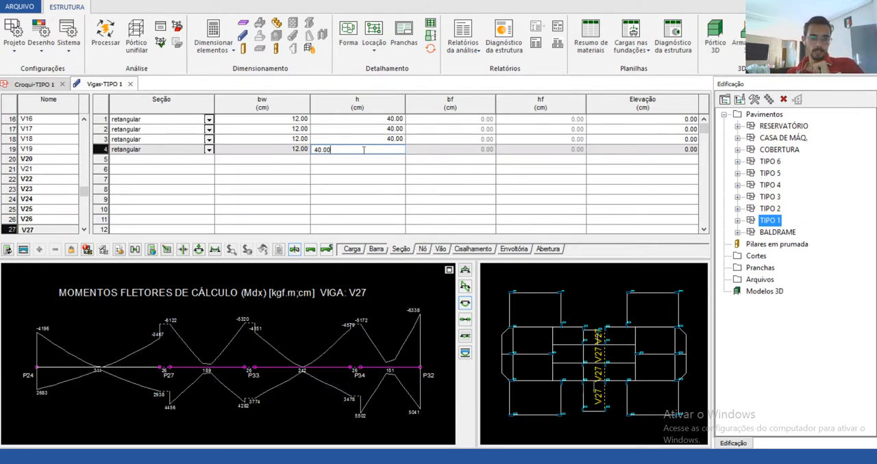
double_click(354, 146)
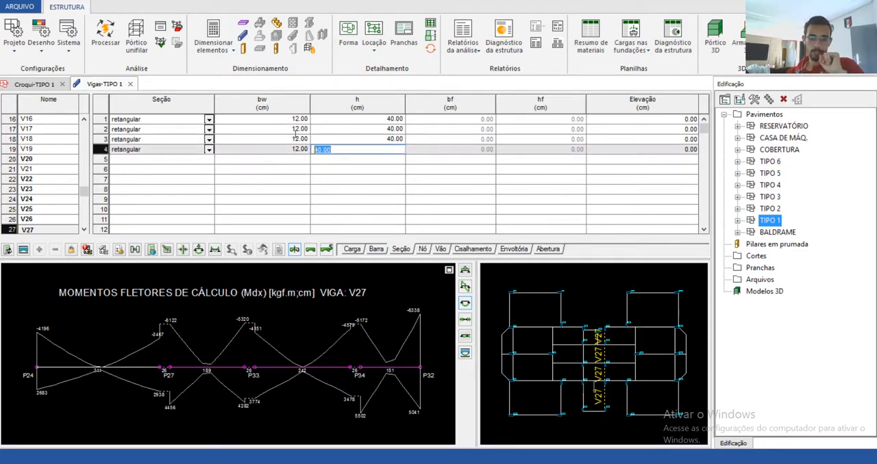
text(50)
key(Tab)
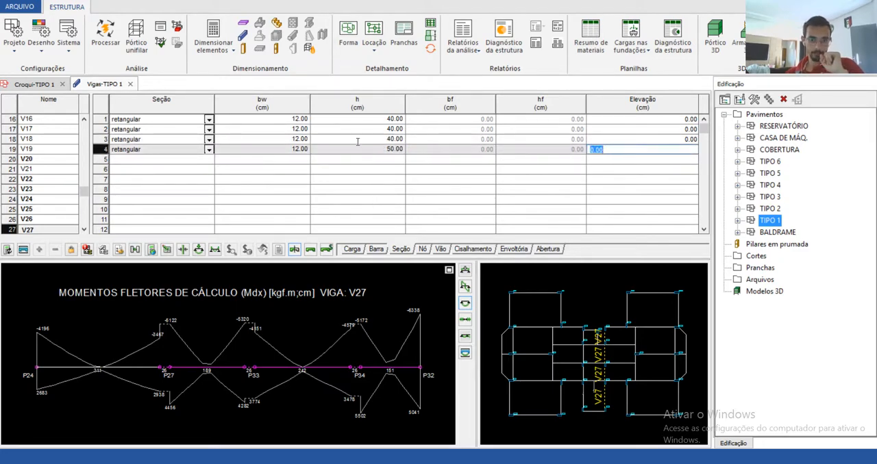
click(357, 148)
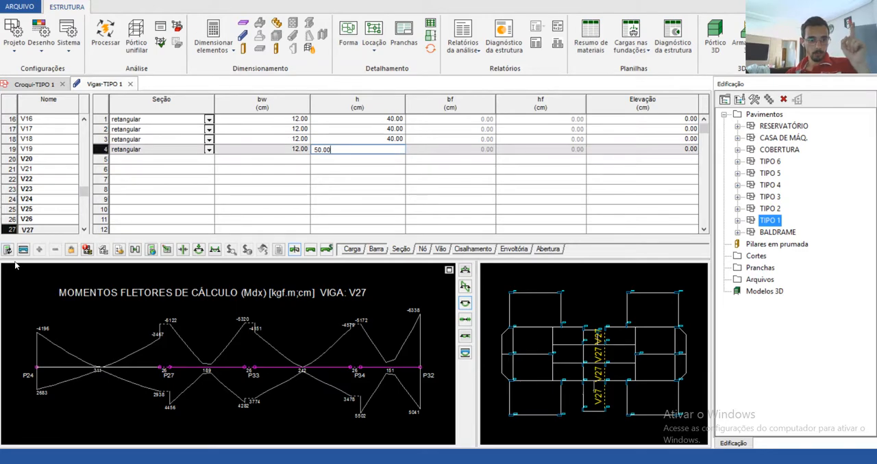
click(8, 250)
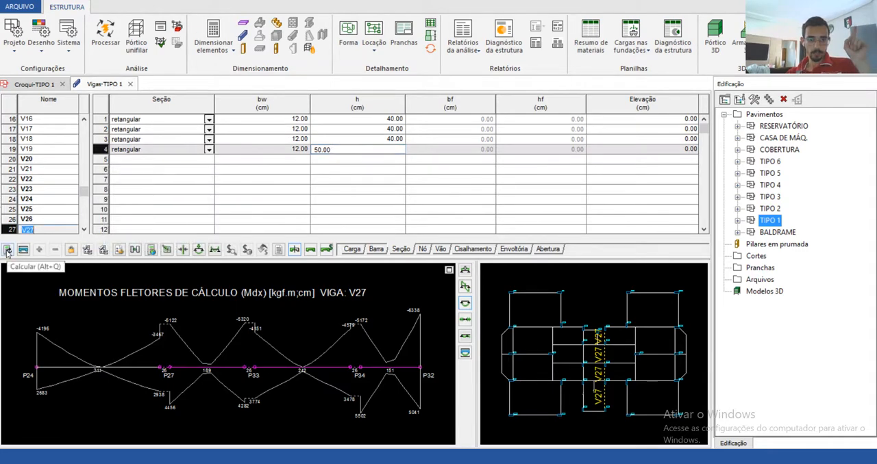
click(11, 217)
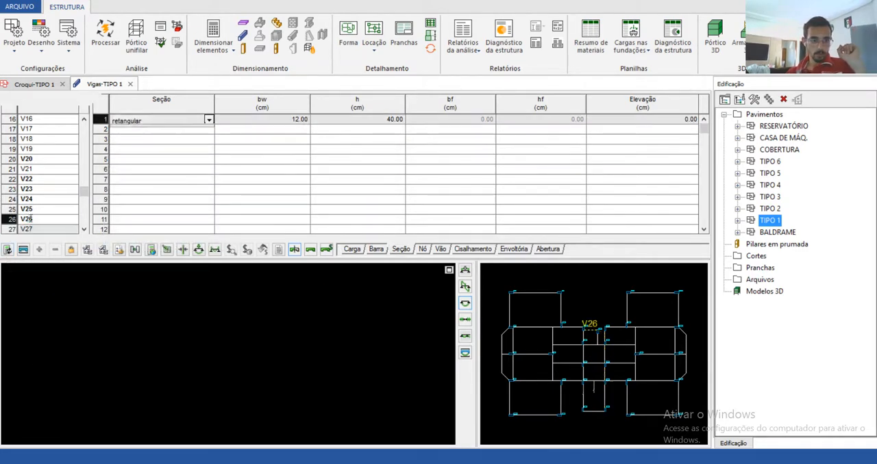
click(35, 229)
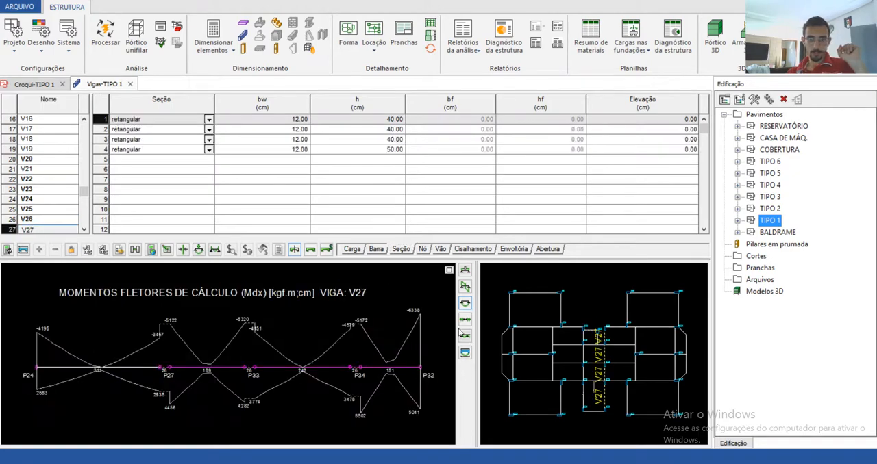
Step: Display beam V27's reinforcement diagram and generate its detail drawing, closing the warnings report
click(466, 354)
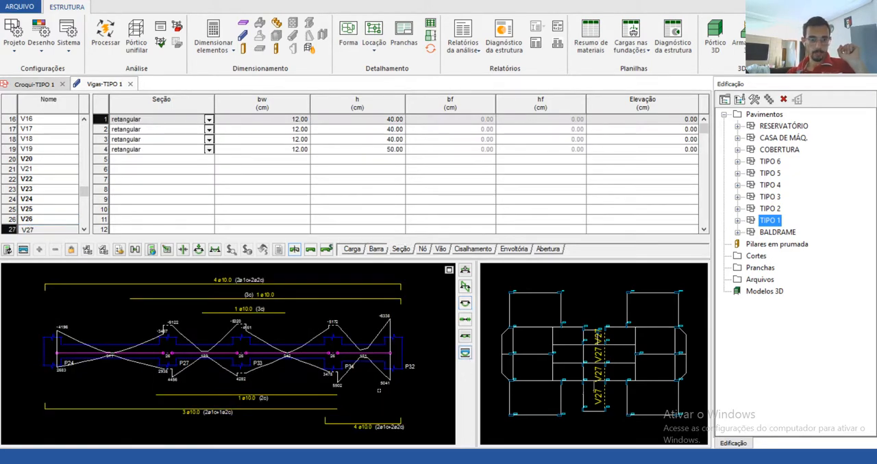
click(23, 250)
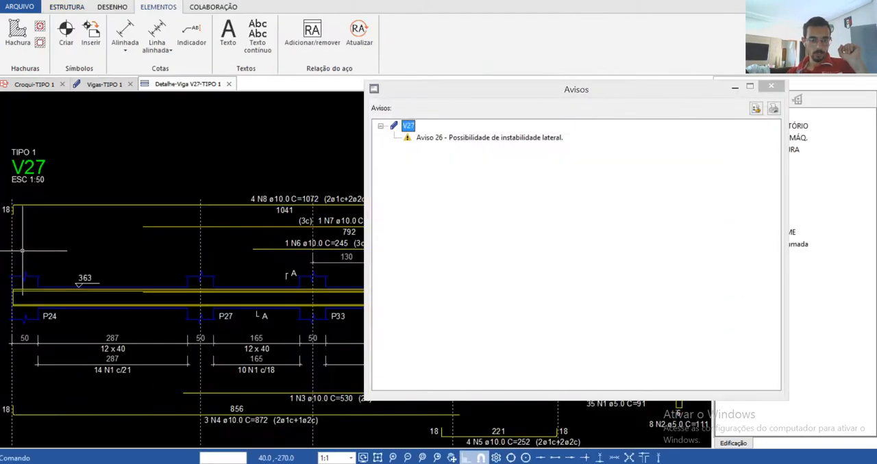
click(769, 90)
Step: Examine the longitudinal view of V27's detail drawing around the 12 x 50 span between P34 and P32
scroll(577, 346, up, 5)
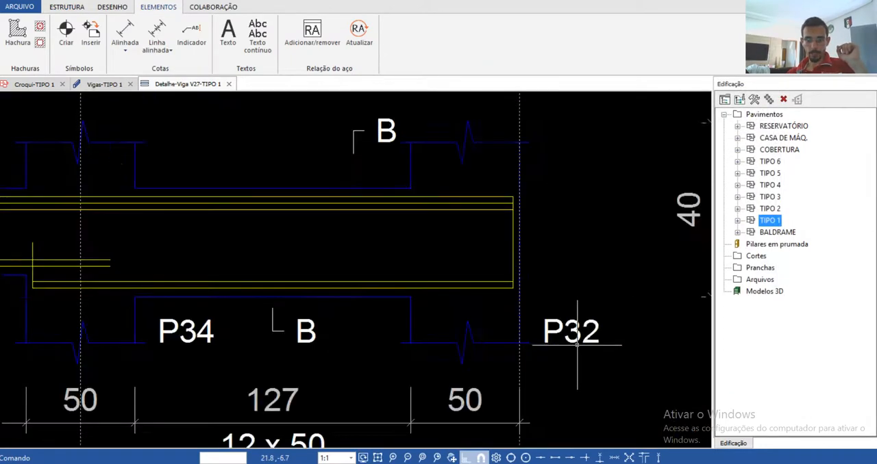
scroll(452, 259, down, 3)
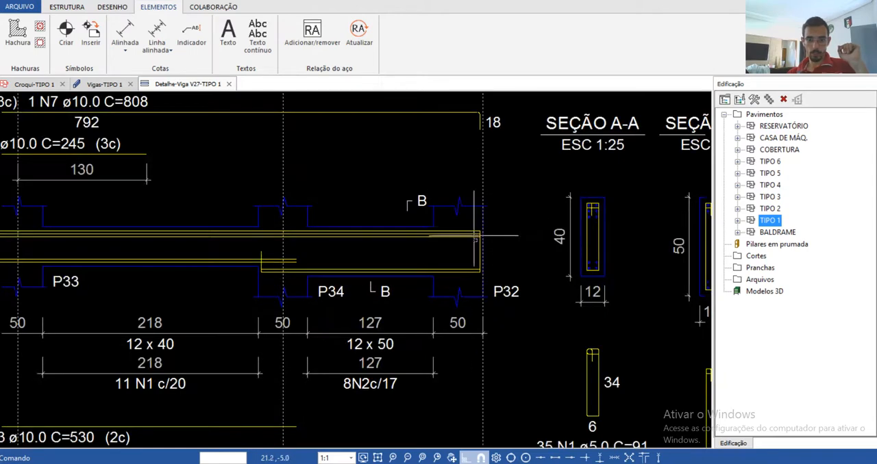
scroll(475, 238, down, 2)
scroll(432, 274, up, 3)
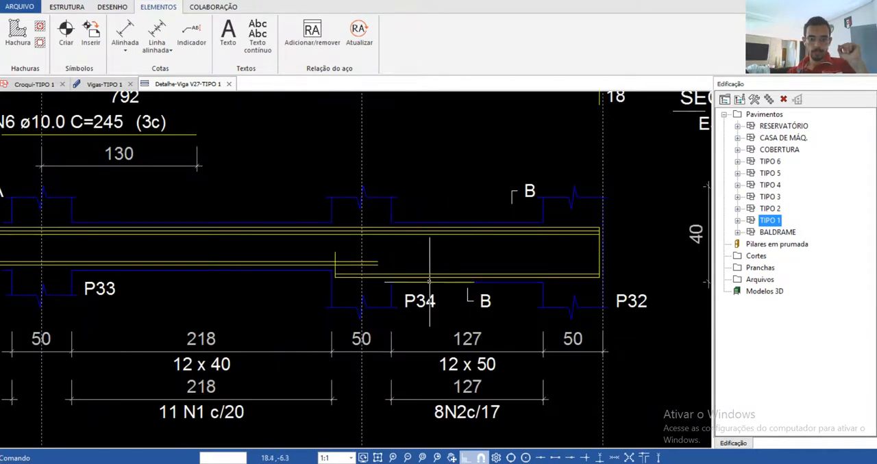
scroll(390, 264, down, 2)
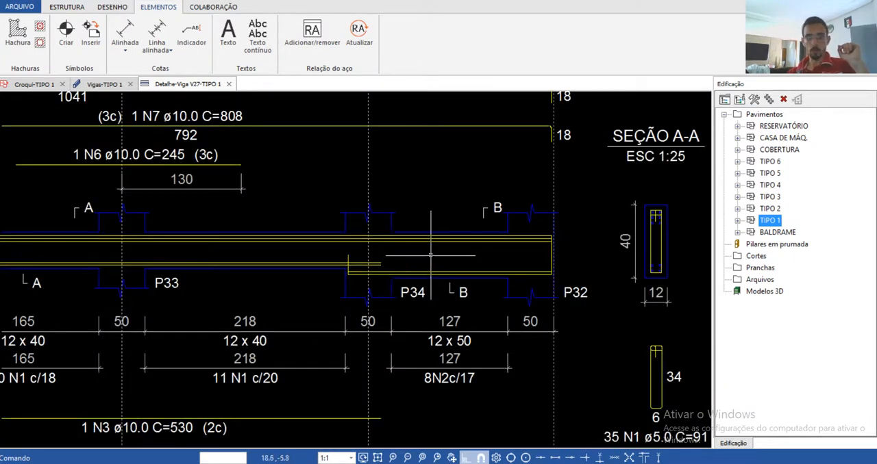
scroll(442, 267, down, 1)
scroll(452, 274, down, 1)
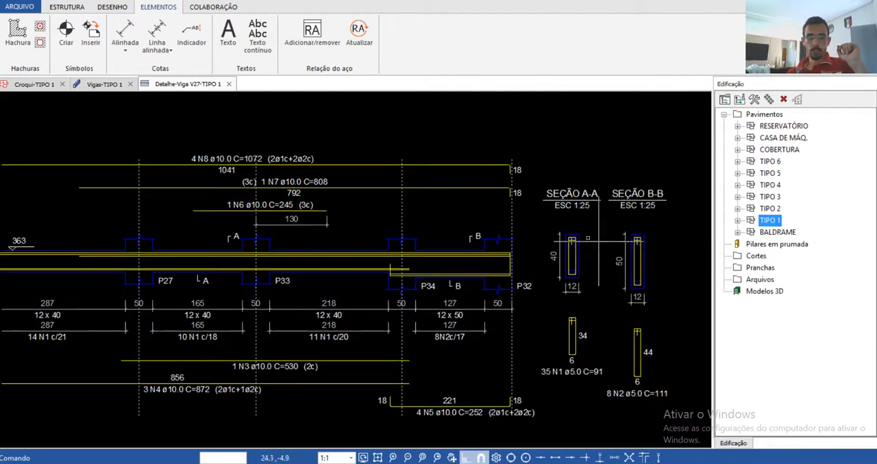
Step: Compare cross sections A-A and B-B in V27's detail drawing and review the bar layout along the beam
scroll(617, 247, up, 2)
scroll(625, 298, up, 1)
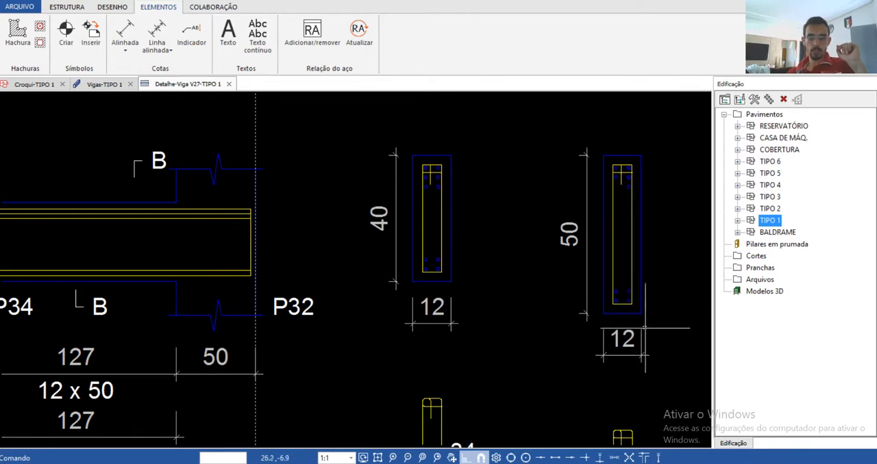
scroll(615, 281, down, 1)
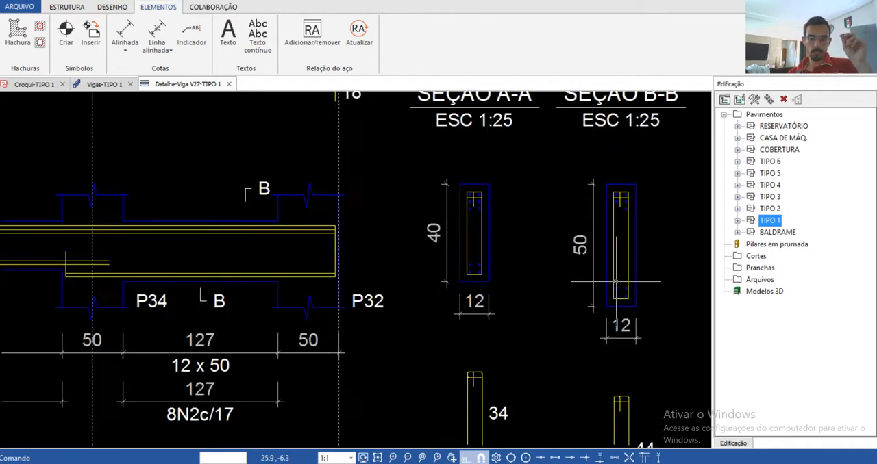
scroll(626, 261, down, 1)
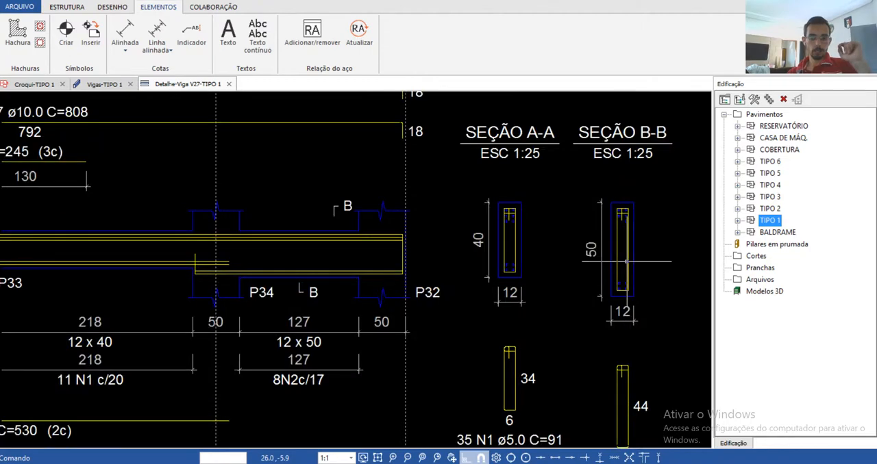
scroll(627, 300, down, 2)
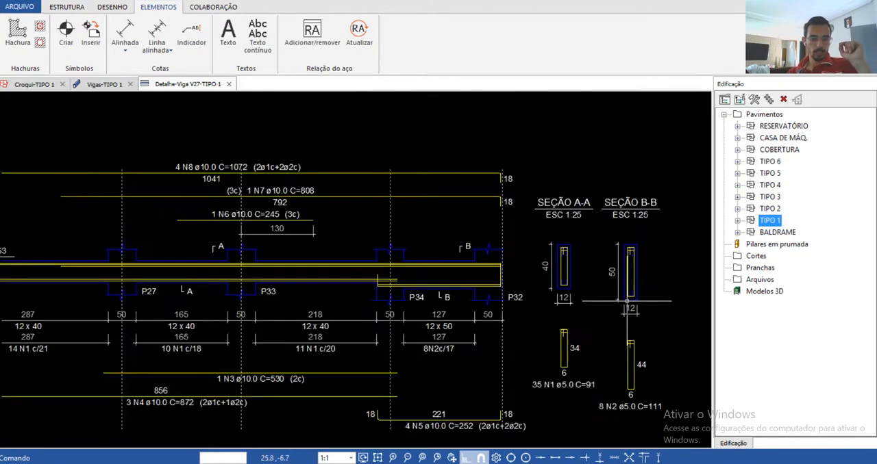
scroll(627, 300, down, 1)
scroll(311, 344, up, 2)
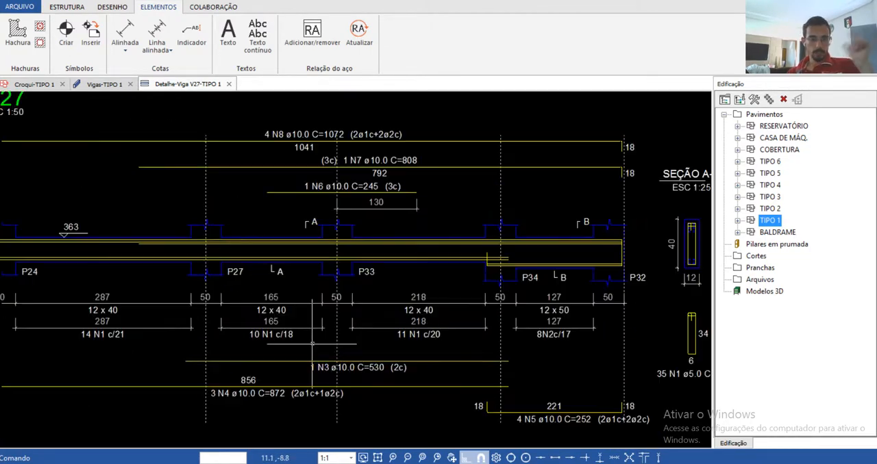
scroll(334, 340, down, 1)
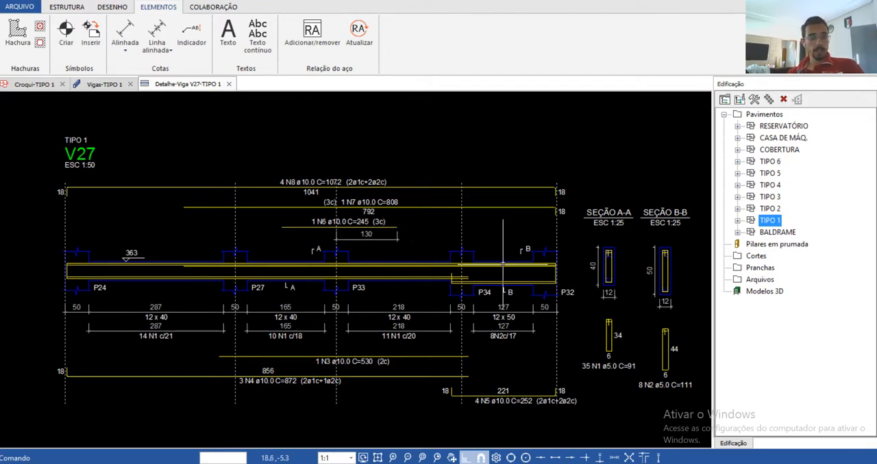
Step: Inspect the upper bar layers in V27's cross sections up close, then close the detail drawing
scroll(654, 267, up, 8)
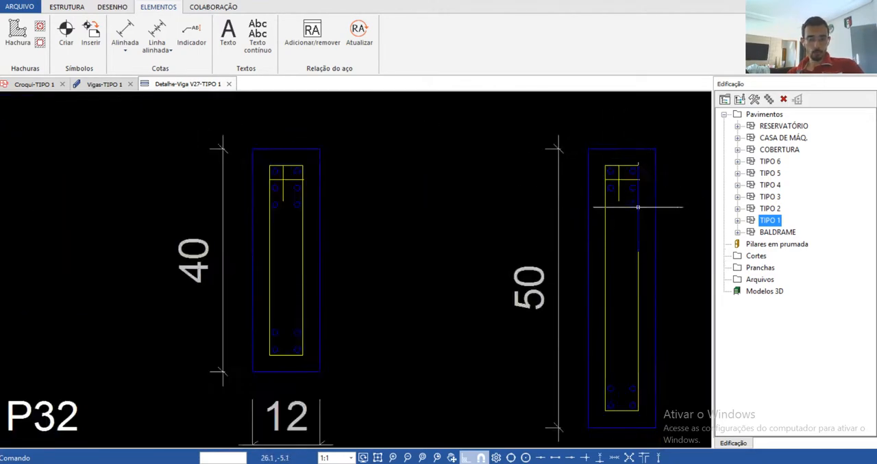
scroll(624, 174, up, 4)
scroll(631, 208, down, 5)
scroll(364, 206, up, 4)
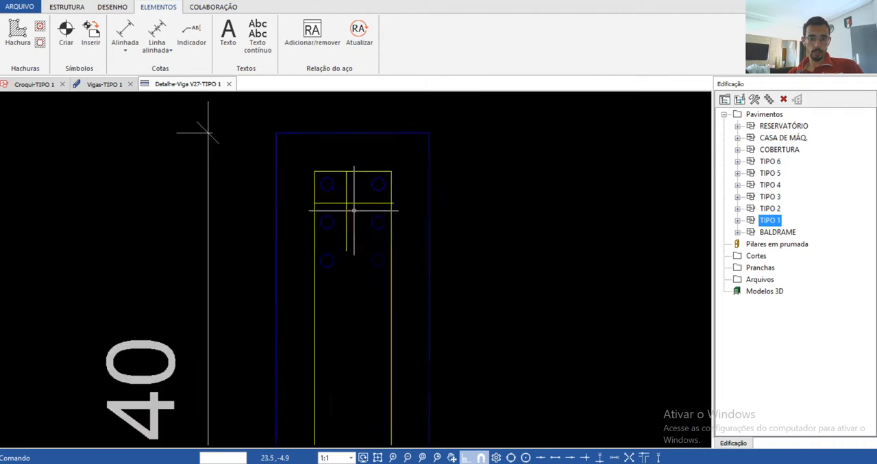
scroll(480, 212, down, 6)
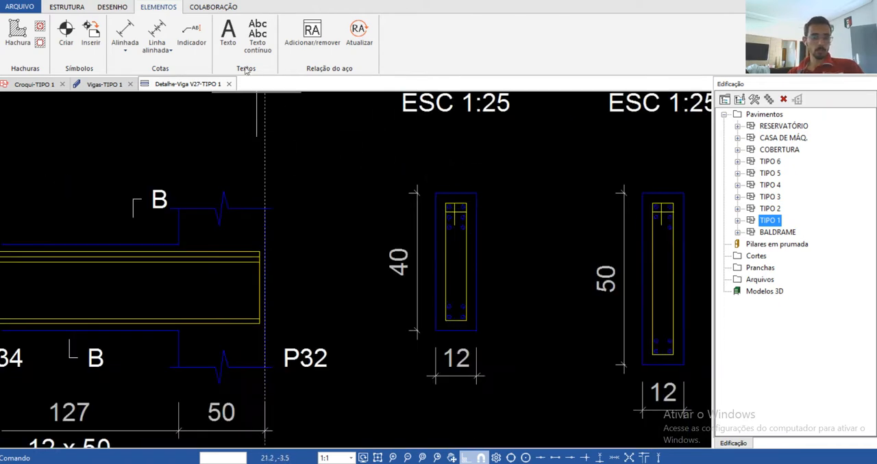
click(229, 84)
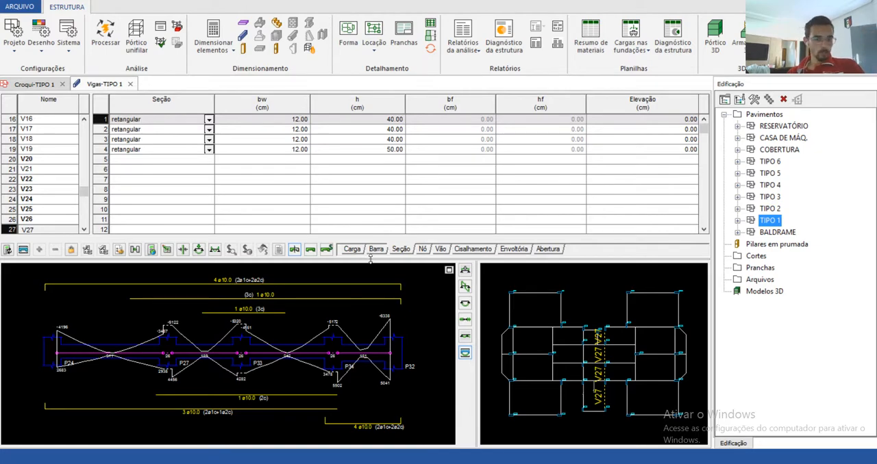
Step: Set the height of V27's first section to 50 cm and copy the value to all of the beam's sections
click(383, 153)
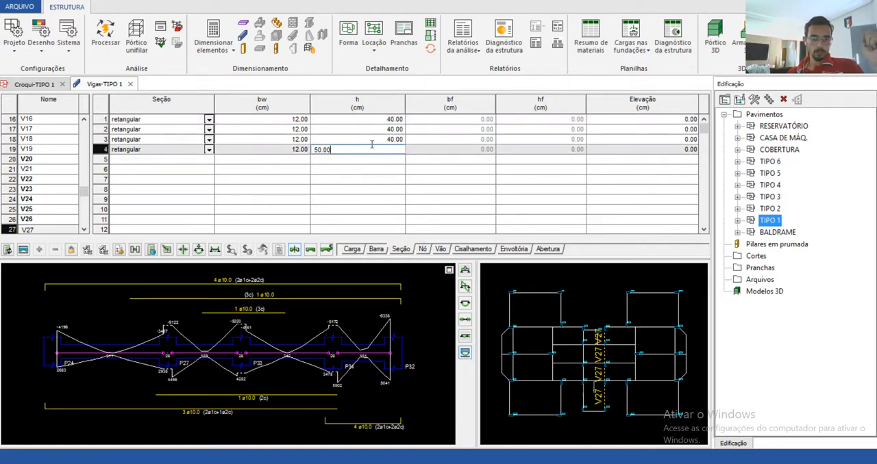
click(367, 120)
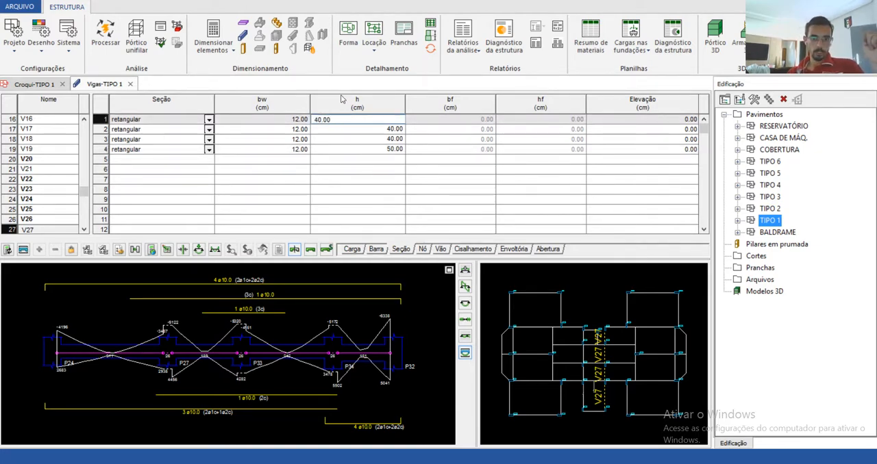
drag(348, 120, 254, 111)
text(50)
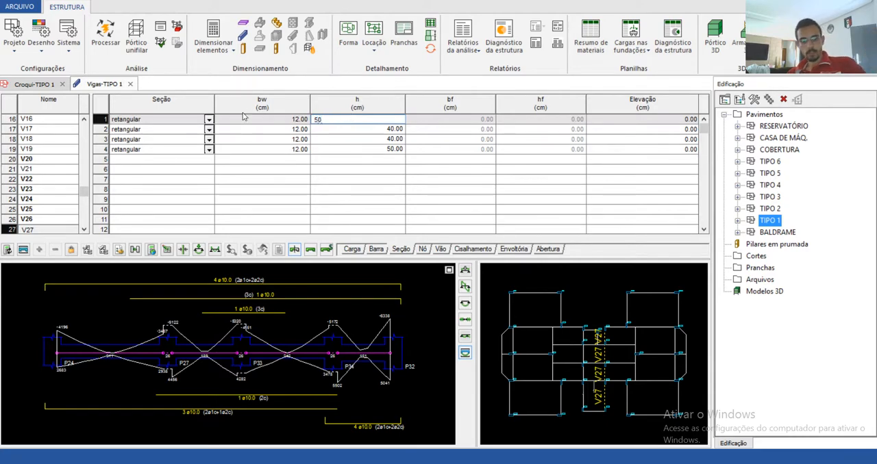
key(Return)
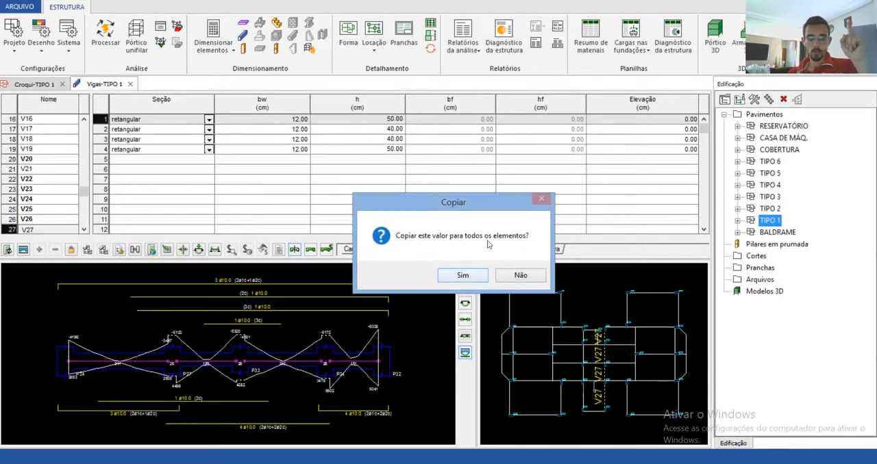
click(469, 277)
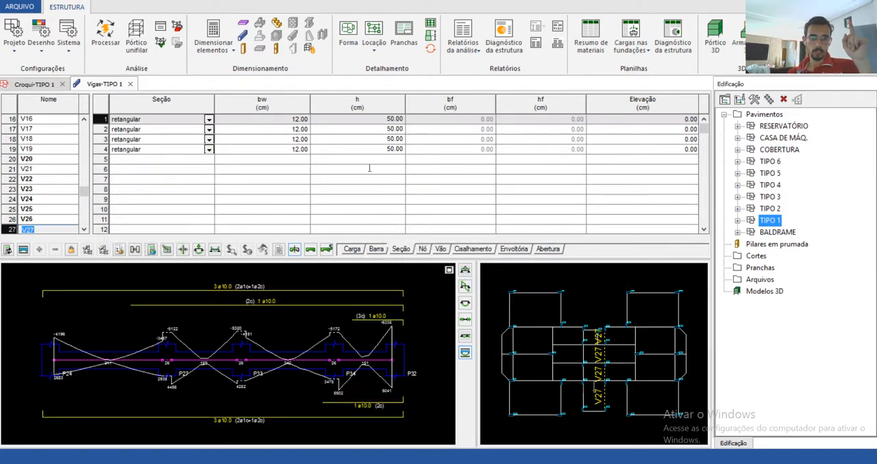
Step: Recalculate V27 with the new section height, generate its detail drawing, and dismiss the warnings window
click(6, 252)
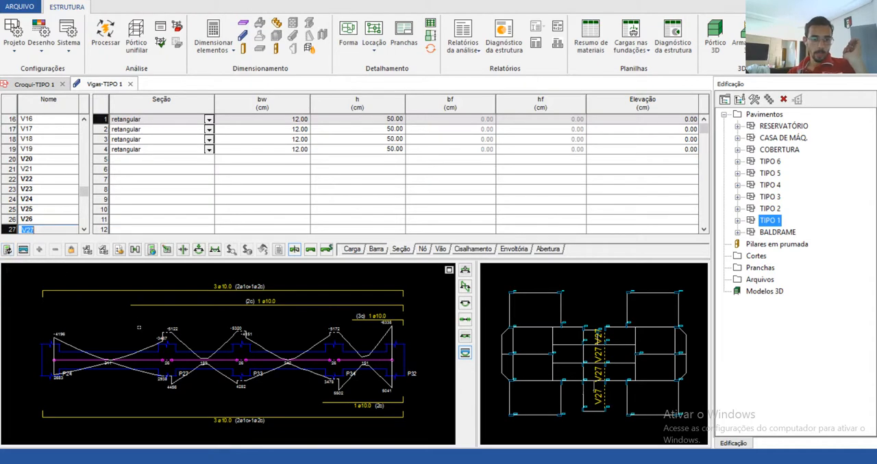
click(23, 250)
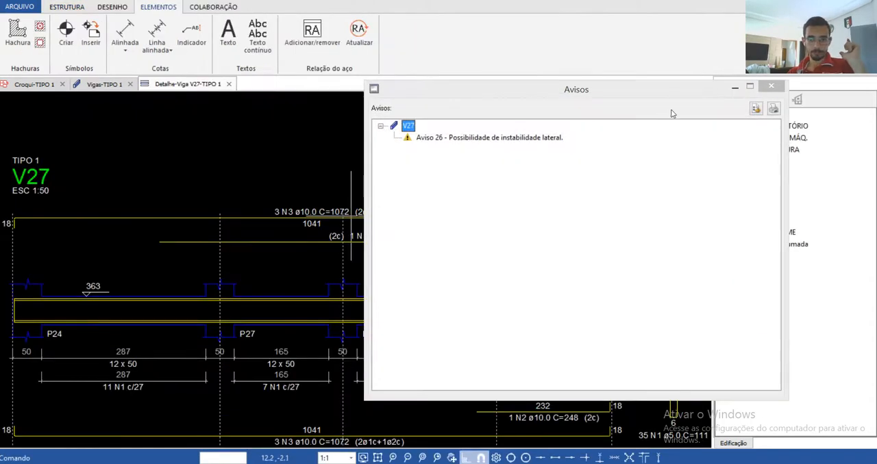
click(777, 88)
Step: Inspect the upper bar layers in section A-A and the longitudinal view of V27's drawing, then close it
scroll(656, 216, up, 6)
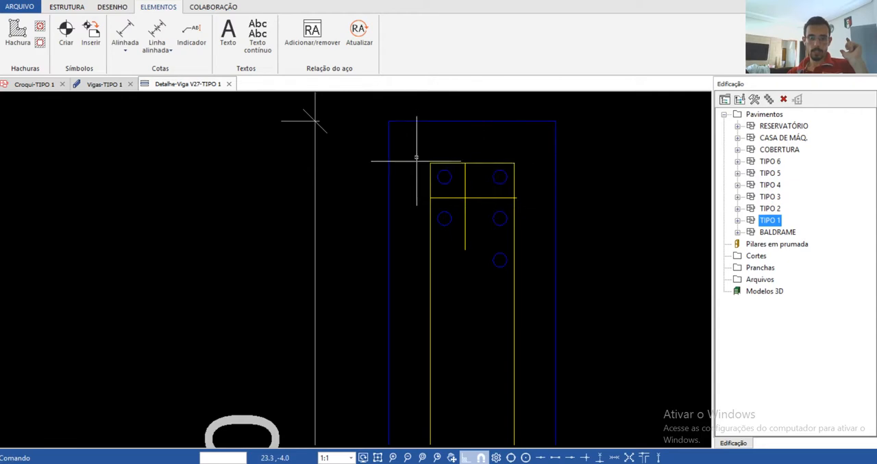
scroll(493, 172, down, 3)
scroll(493, 171, down, 1)
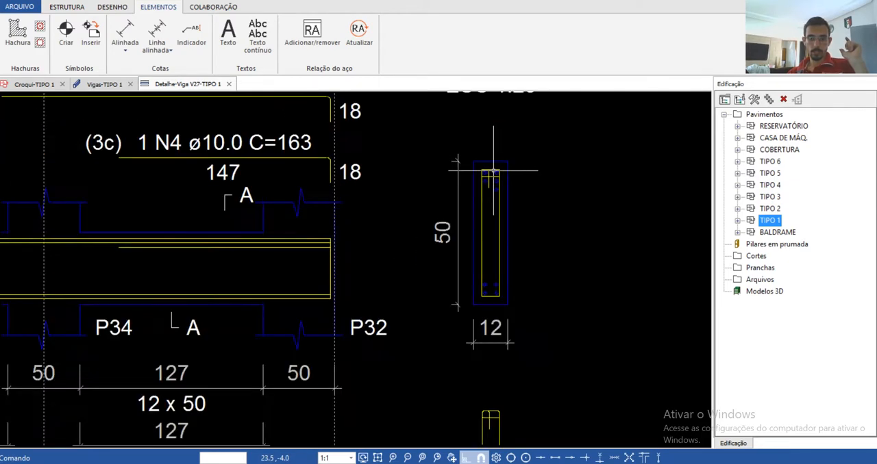
scroll(490, 196, down, 3)
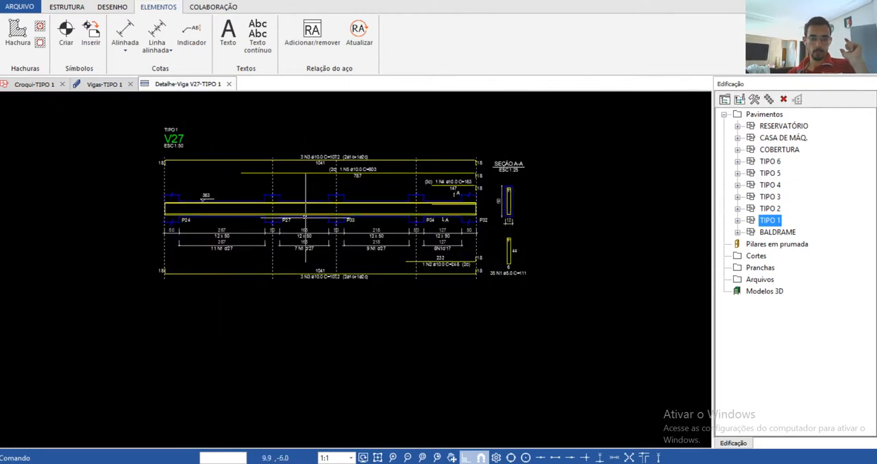
scroll(267, 171, up, 3)
scroll(353, 167, down, 1)
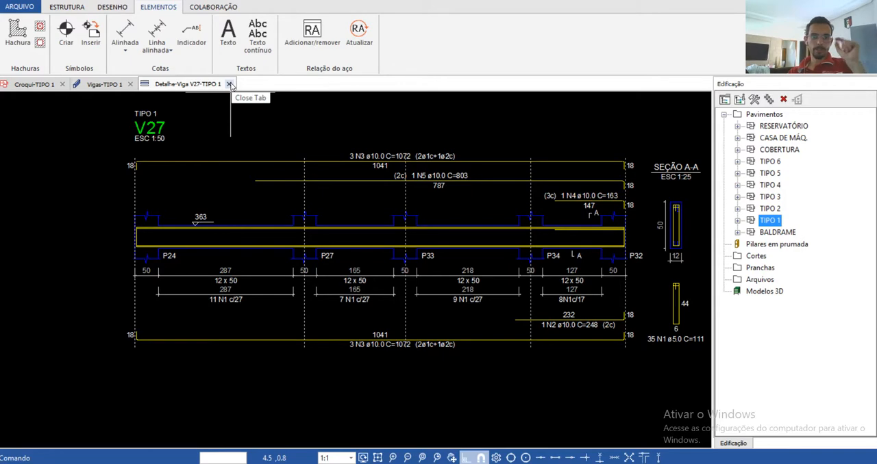
click(230, 84)
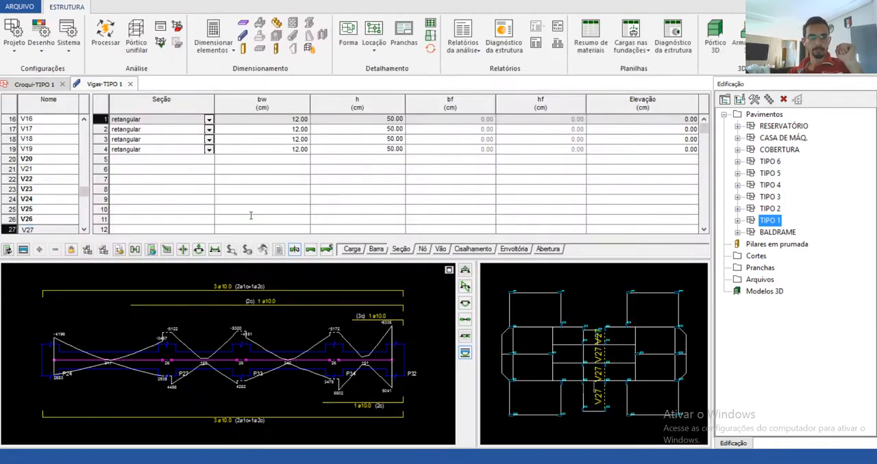
Step: Review the upper negative reinforcement options at V27's support nodes, from P24 to P34
click(422, 248)
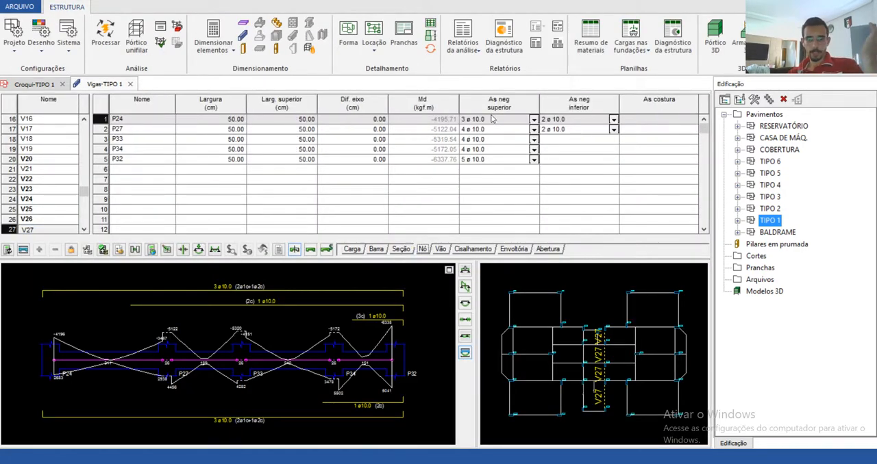
click(492, 119)
click(488, 123)
click(485, 129)
click(483, 146)
click(483, 150)
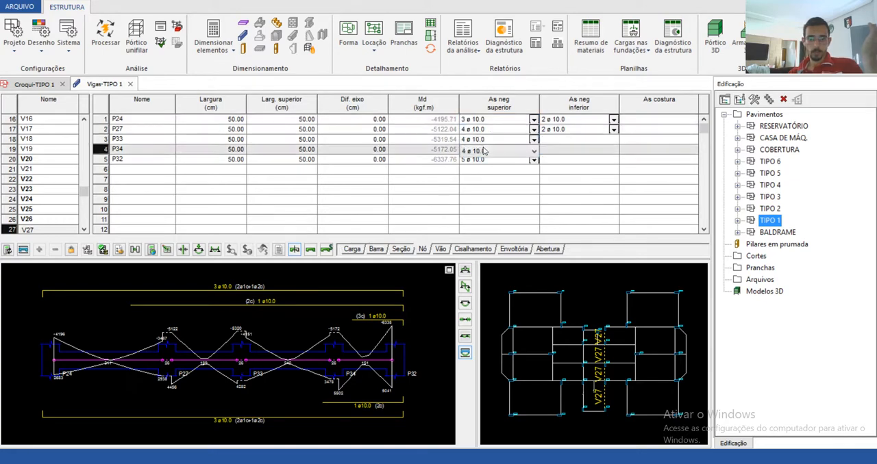
Step: Set V27's lower positive reinforcement to 2 ø 12.5 in spans 1-1, 2-2 and 3-3, and 3 ø 12.5 in span 4-4
click(444, 250)
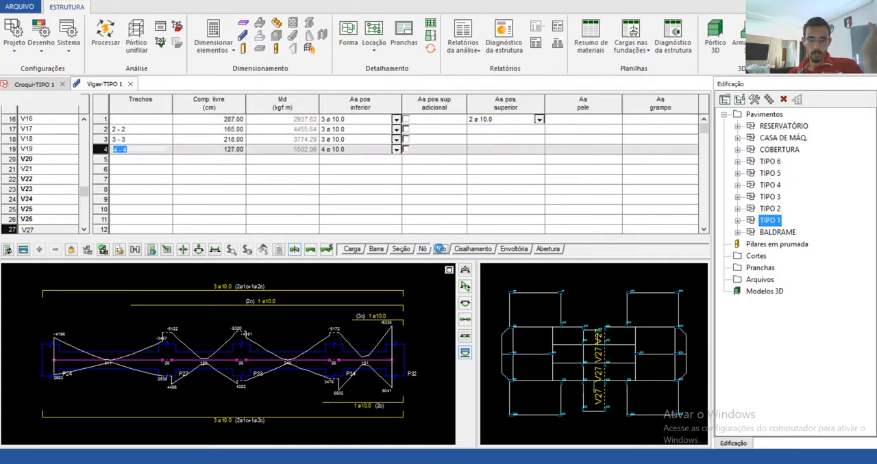
click(349, 120)
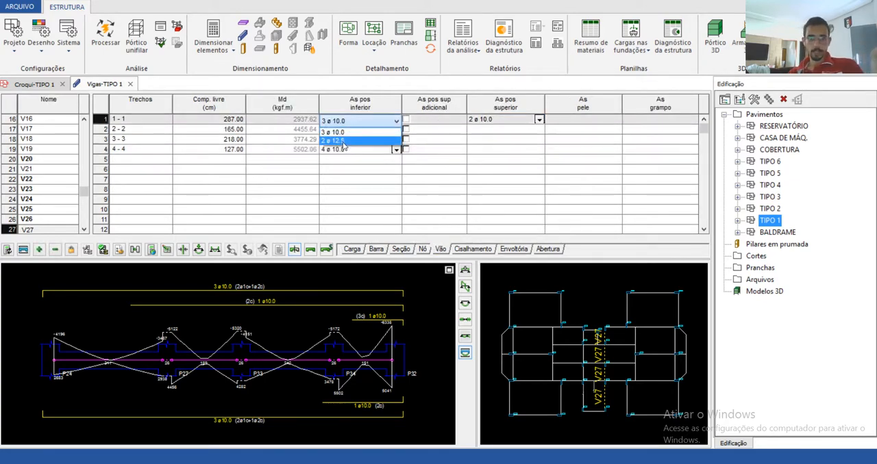
click(344, 141)
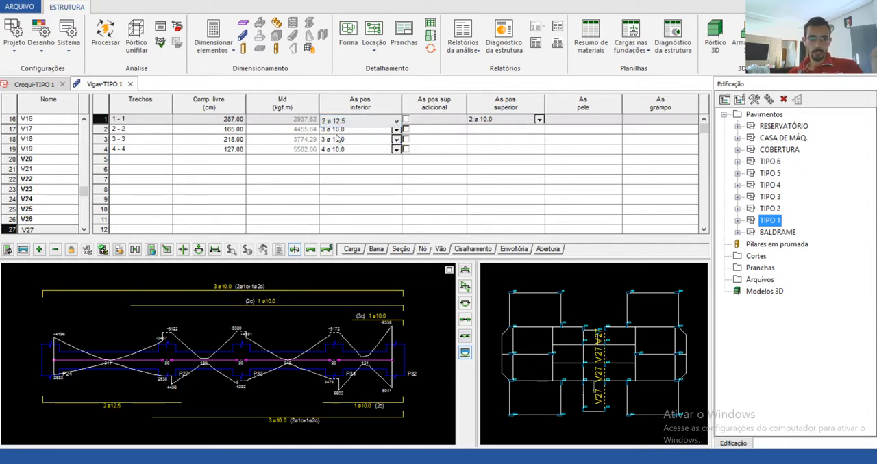
click(342, 130)
click(338, 140)
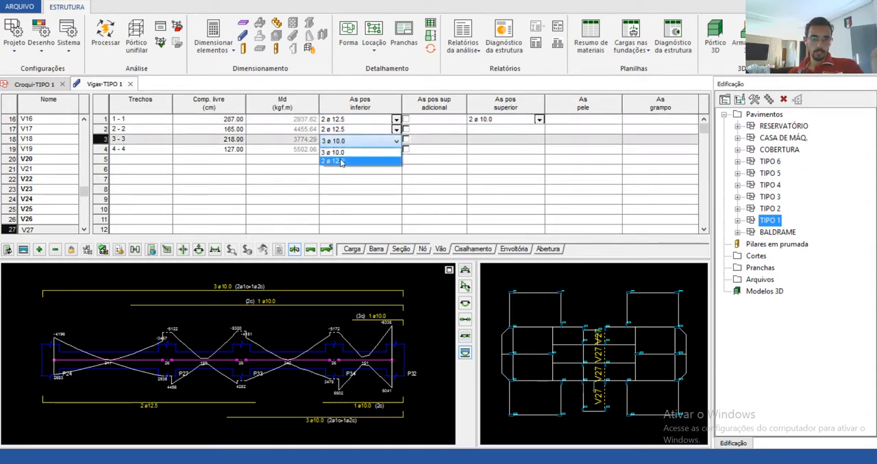
click(341, 162)
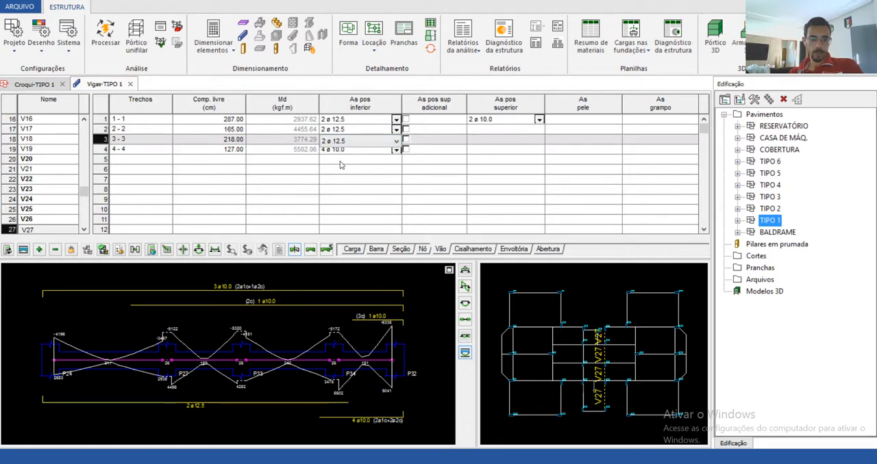
click(341, 150)
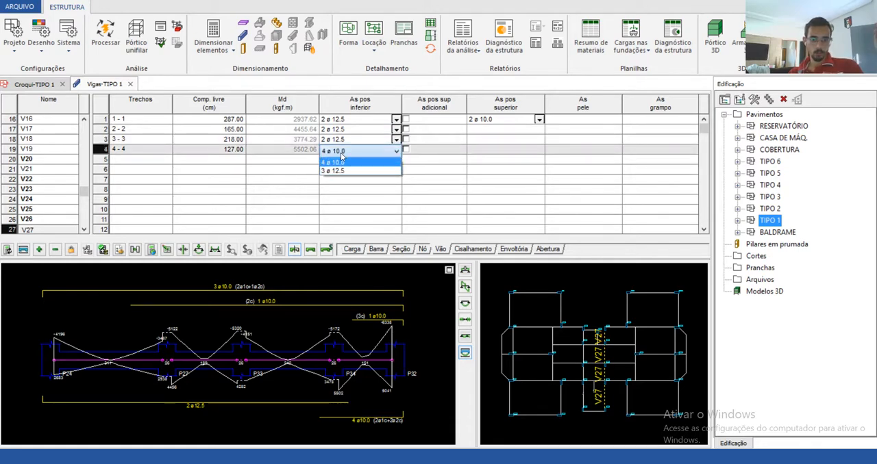
click(339, 170)
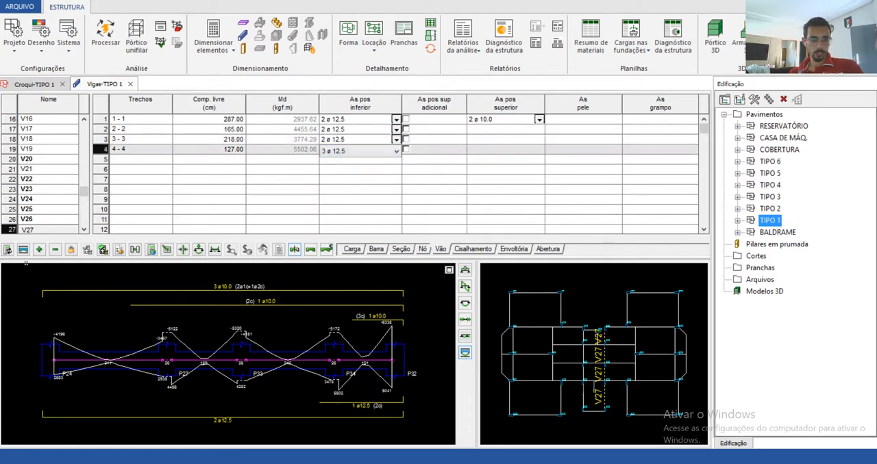
Step: Generate V27's detail drawing with the 12.5 mm lower bars, dismiss the warnings, and inspect the bottom of section A-A
click(23, 250)
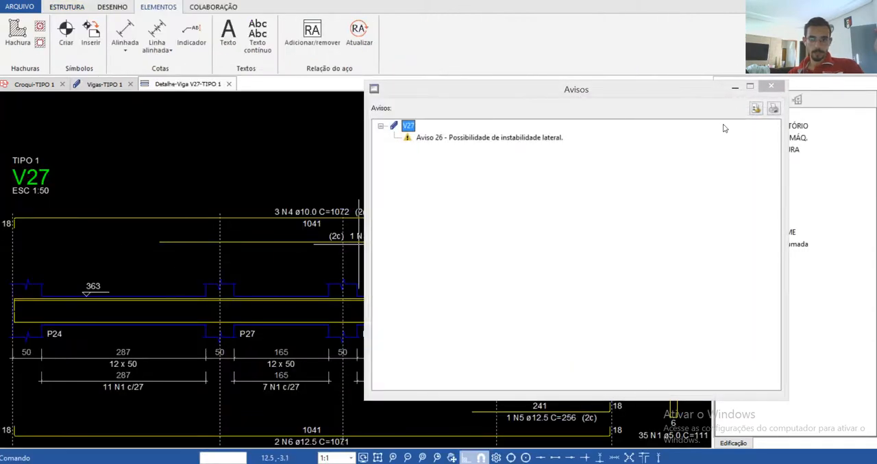
click(771, 89)
scroll(607, 260, down, 2)
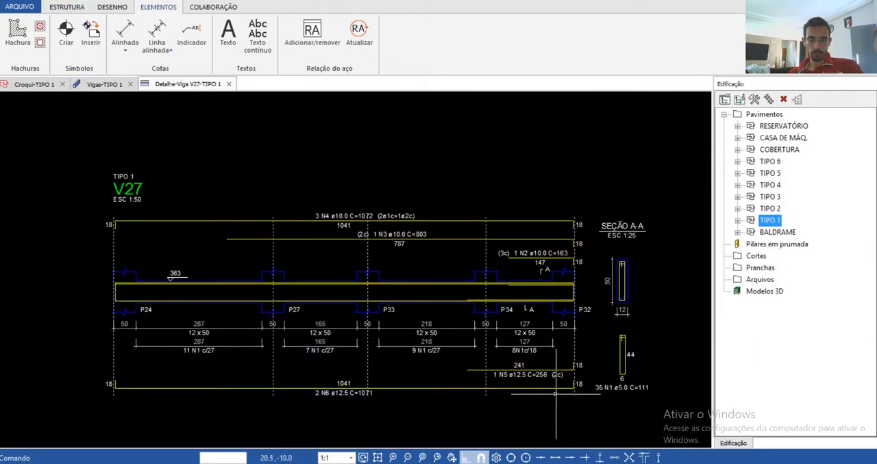
scroll(556, 392, up, 3)
scroll(324, 343, down, 1)
scroll(622, 246, up, 7)
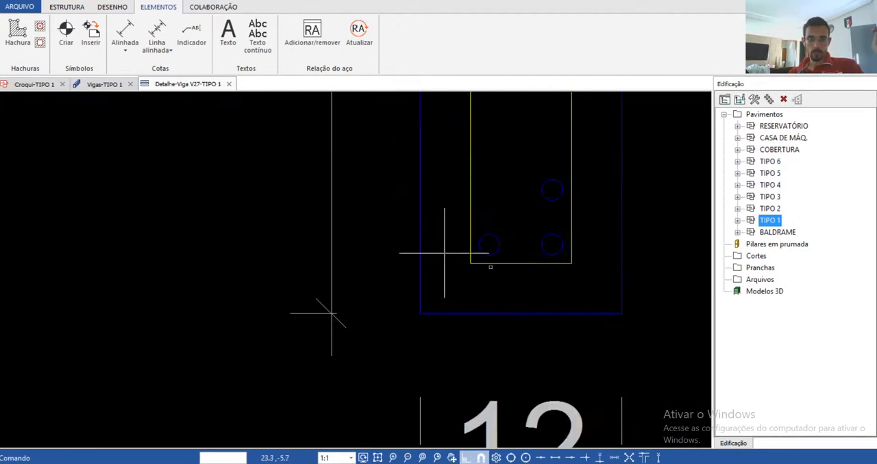
Step: Examine the 2 N6 and 1 N5 ø12.5 lower bars along V27's longitudinal view, then close the detail drawing
scroll(444, 225, down, 2)
scroll(503, 240, down, 5)
scroll(274, 329, up, 6)
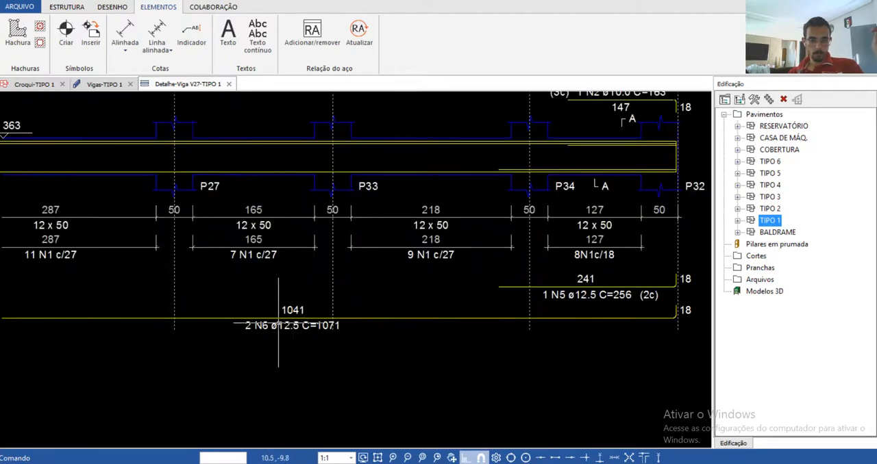
scroll(274, 331, down, 4)
scroll(402, 306, up, 5)
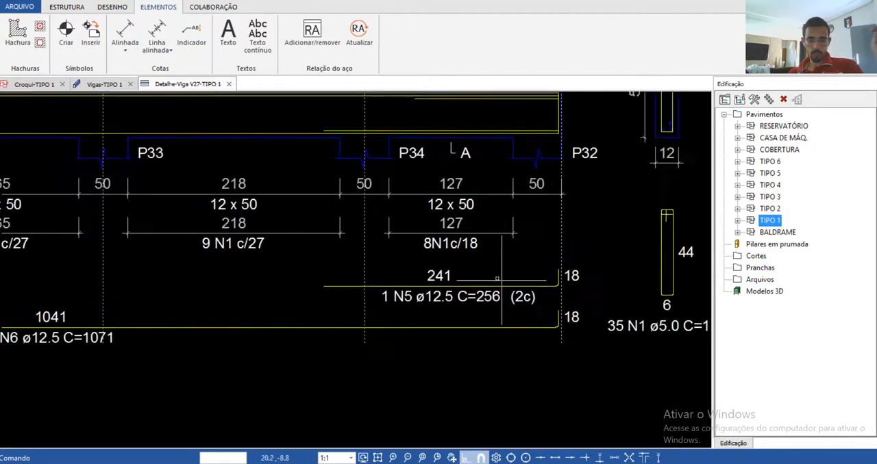
scroll(384, 296, down, 1)
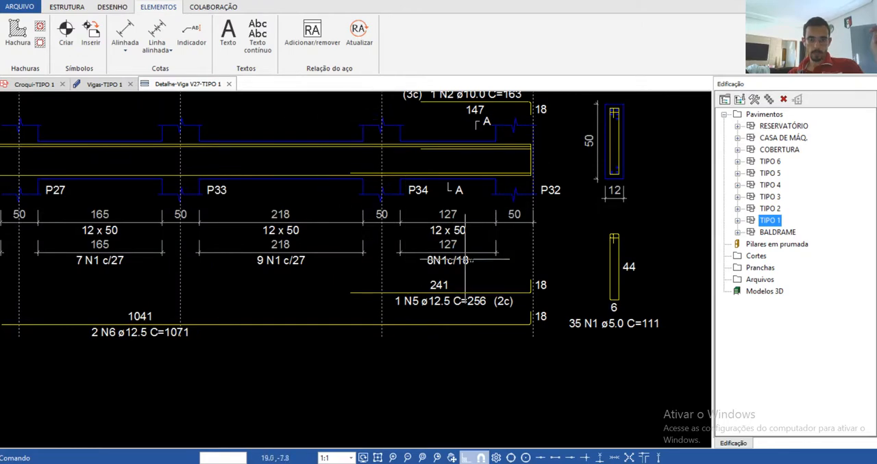
scroll(498, 281, down, 1)
scroll(480, 182, up, 3)
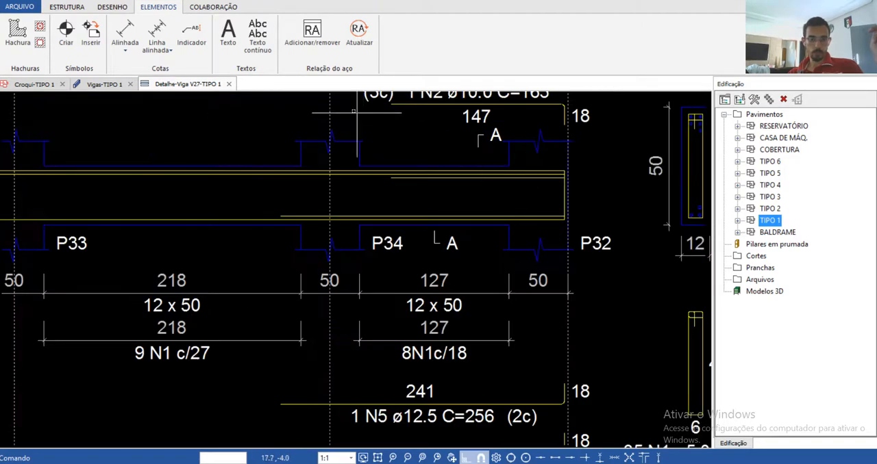
click(230, 84)
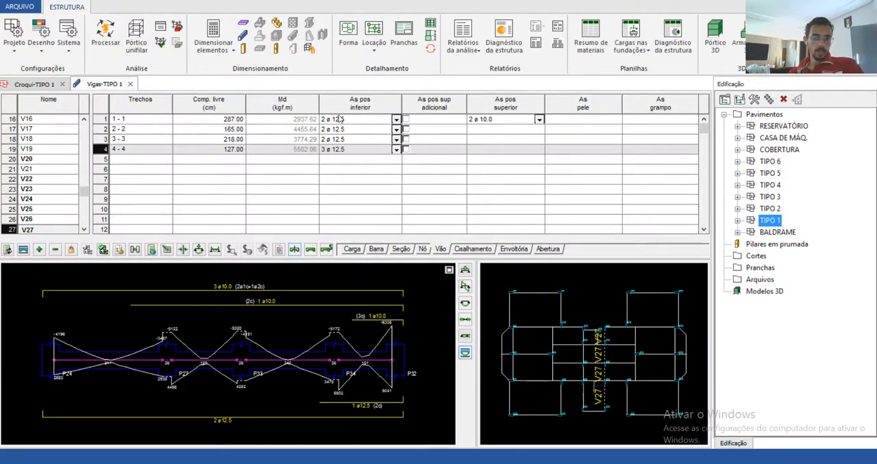
Step: Set V27's lower positive reinforcement back to 3 ø 10.0 in spans 1-1, 2-2 and 3-3, and 4 ø 10.0 in span 4-4
click(347, 122)
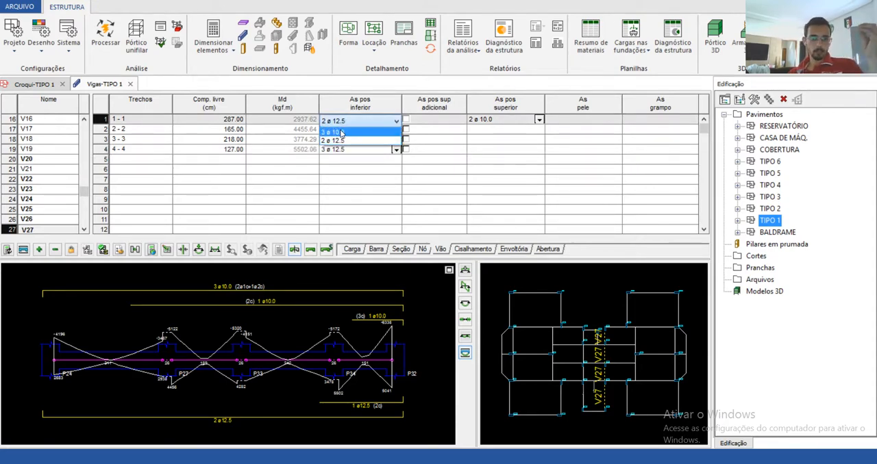
click(341, 132)
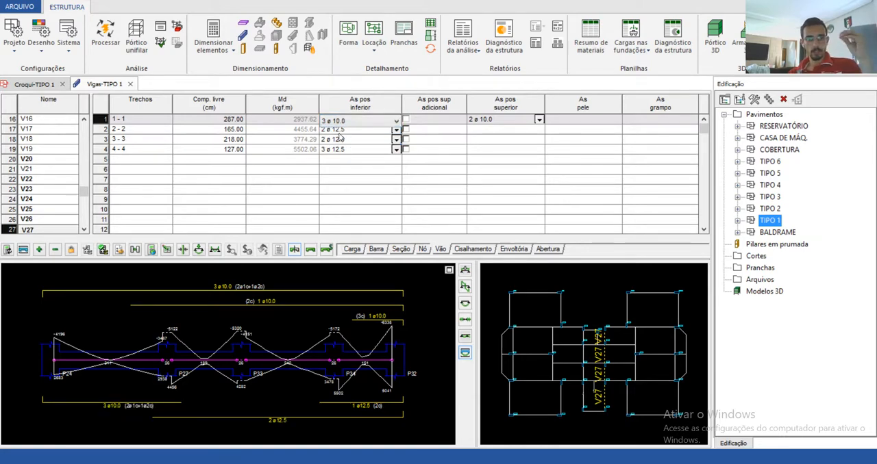
click(343, 129)
click(339, 139)
click(340, 141)
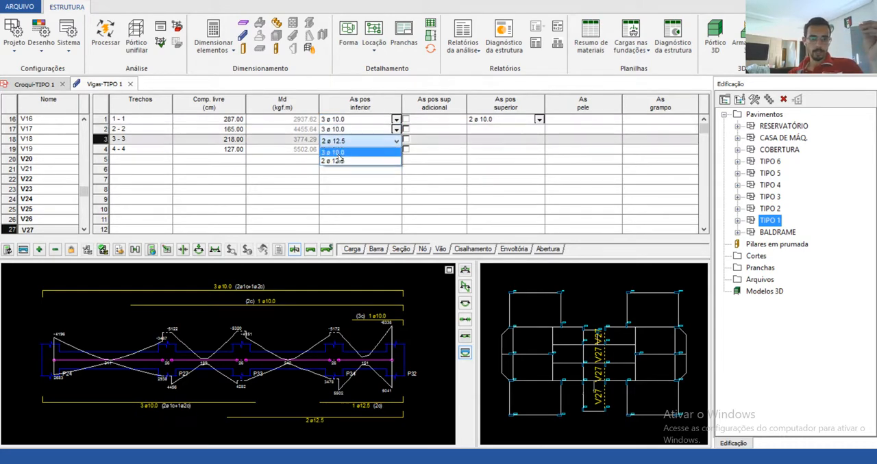
click(337, 152)
click(339, 149)
click(340, 150)
click(340, 164)
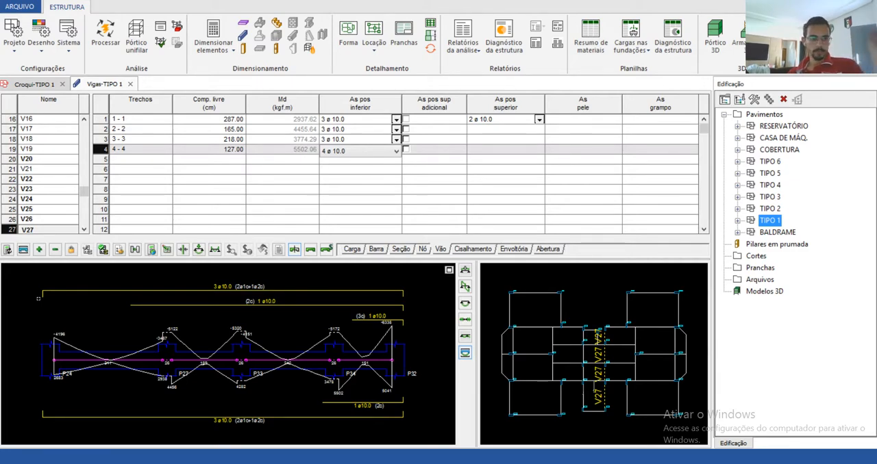
Step: Generate V27's detail drawing again, dismiss the warnings, and add the steel schedule (Relação do aço) to the drawing
click(24, 250)
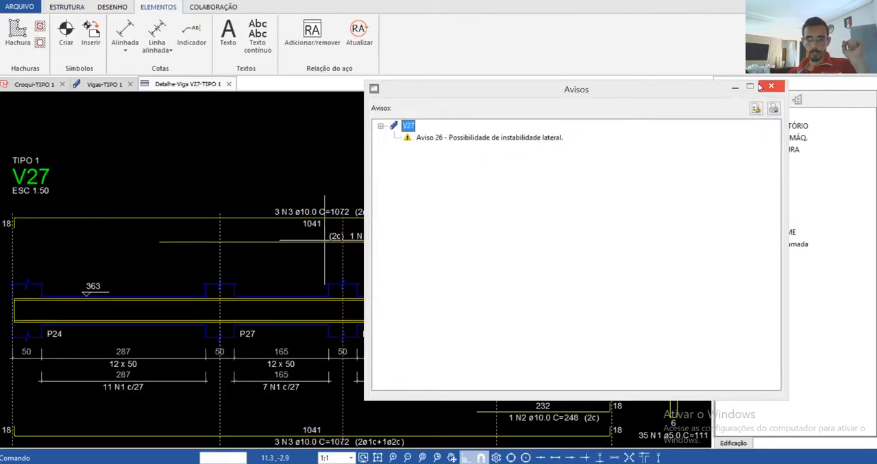
click(771, 85)
scroll(196, 196, down, 3)
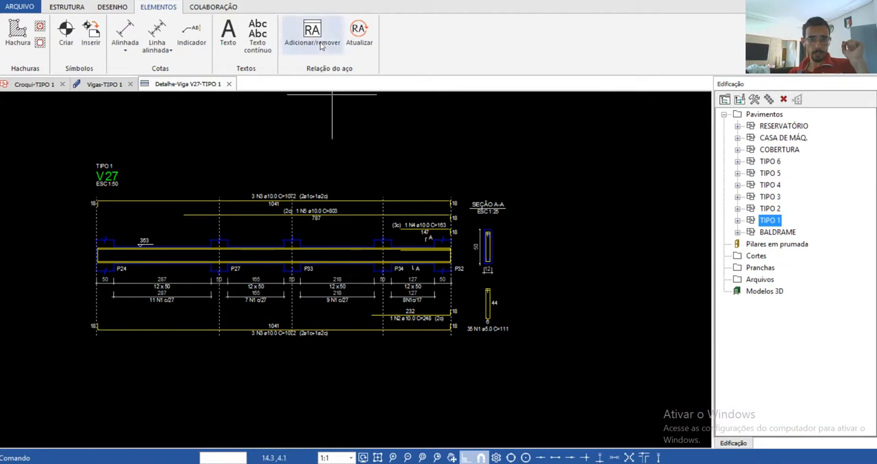
click(362, 30)
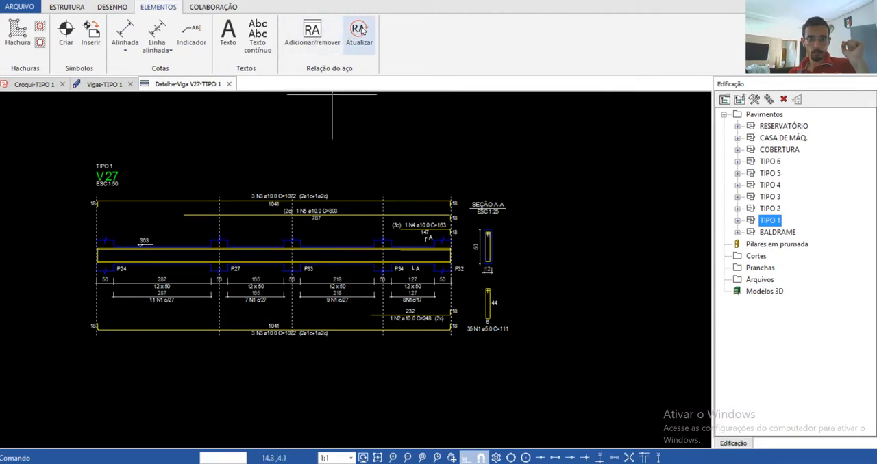
click(311, 31)
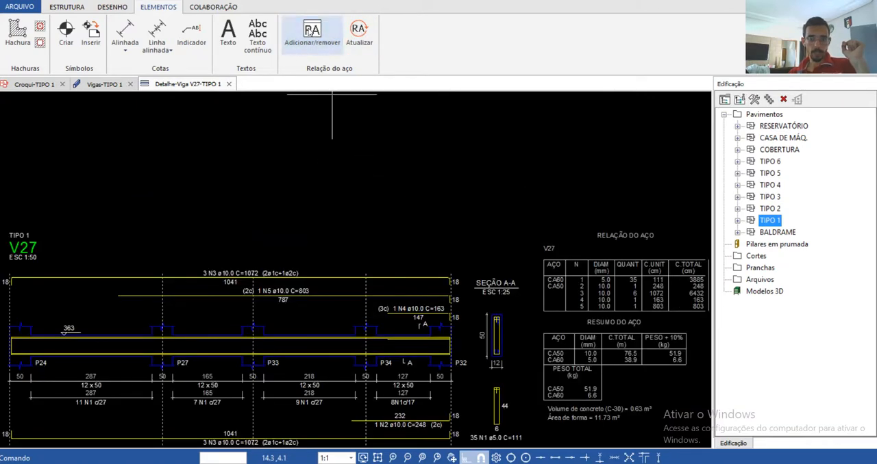
Step: Examine V27's bar schedule and steel summary tables, focusing on the weight per diameter
scroll(334, 161, down, 2)
scroll(479, 288, up, 2)
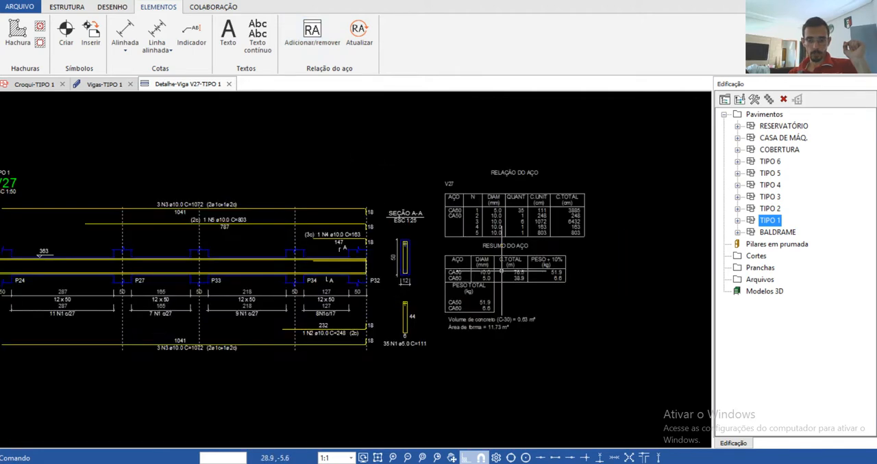
scroll(424, 257, down, 2)
scroll(531, 277, up, 3)
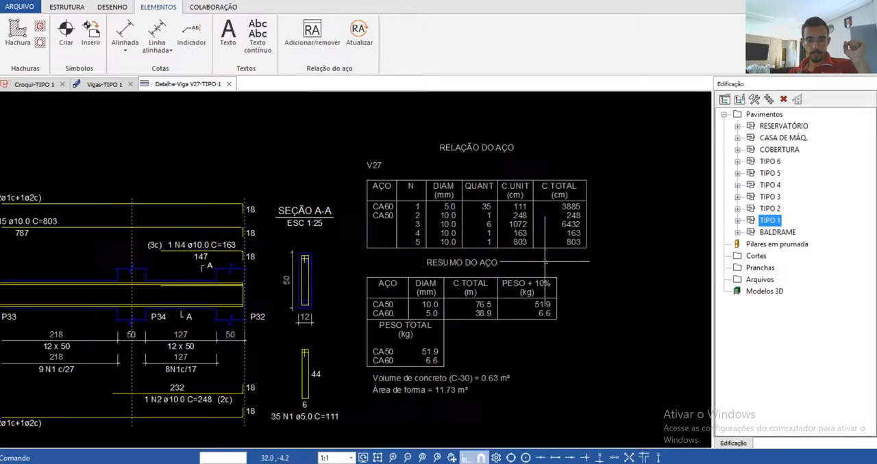
scroll(531, 278, up, 2)
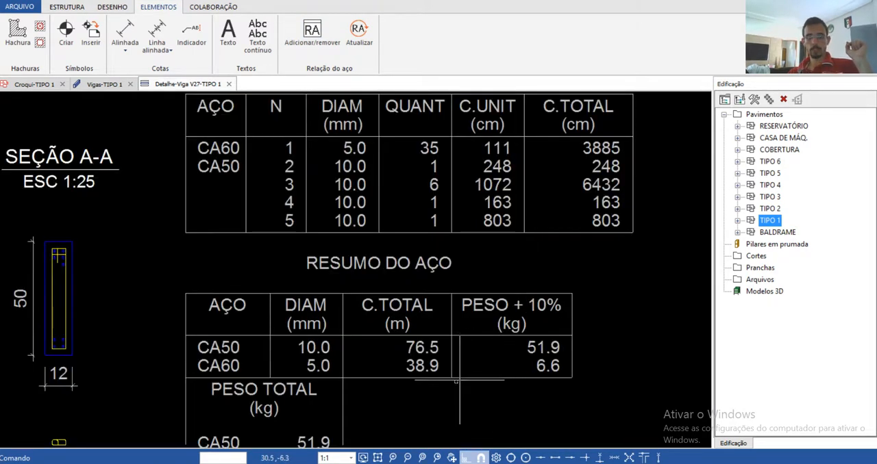
Step: Examine total lengths and weights per diameter in V27's steel summary for the ø10.0 option, and close the detail drawing
scroll(420, 349, up, 3)
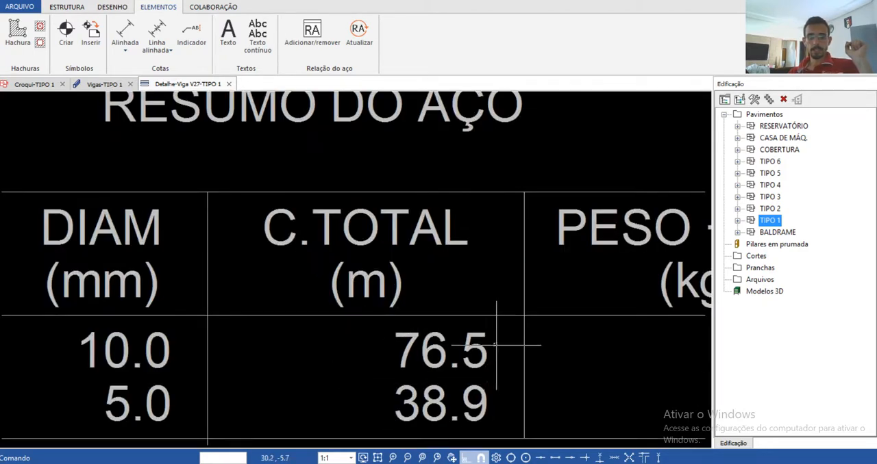
scroll(342, 337, down, 2)
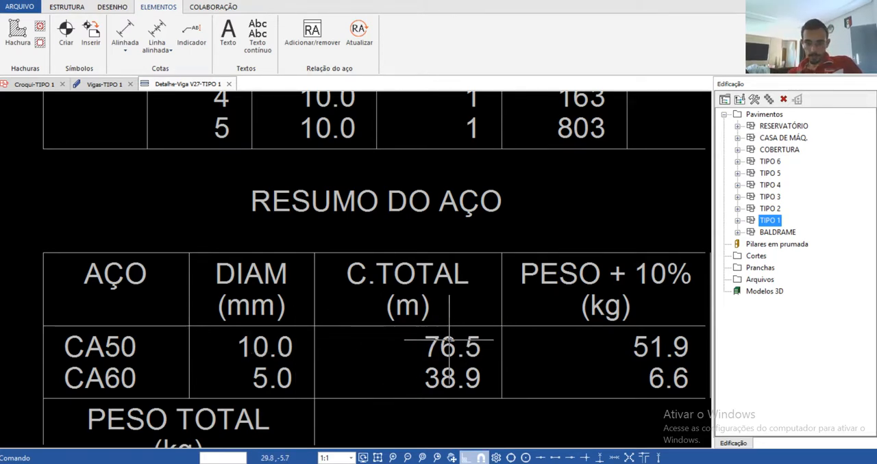
scroll(449, 348, down, 5)
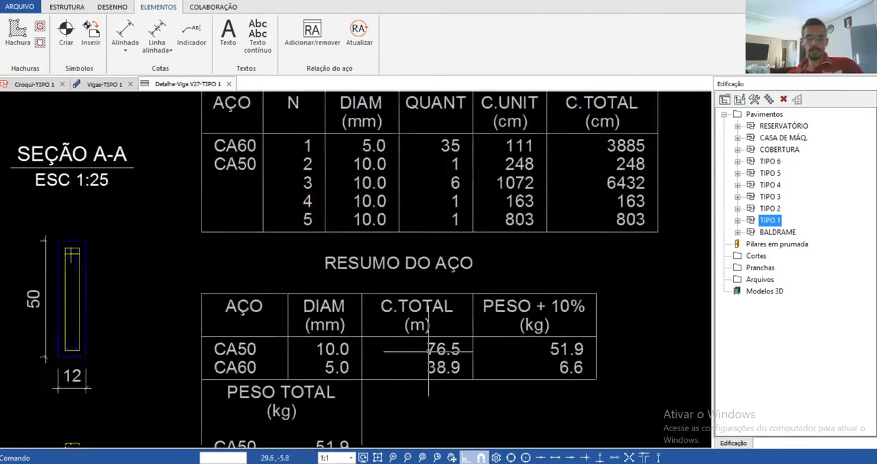
scroll(426, 348, down, 6)
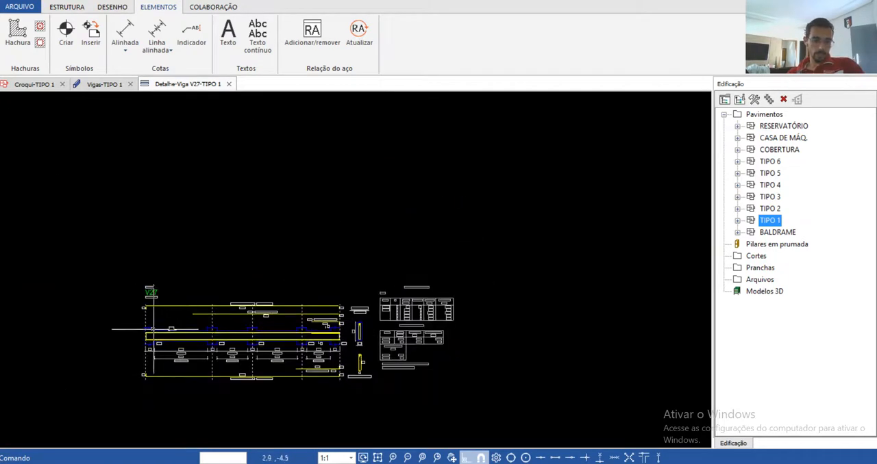
scroll(156, 322, up, 4)
click(229, 84)
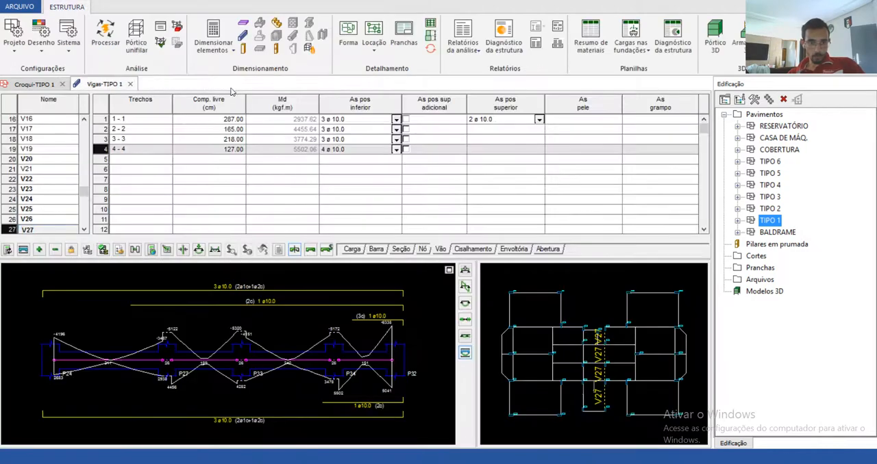
Step: Set V27's lower positive reinforcement to 2 ø 12.5 in spans 1-1, 2-2 and 3-3, and 3 ø 12.5 in span 4-4
click(336, 120)
click(336, 139)
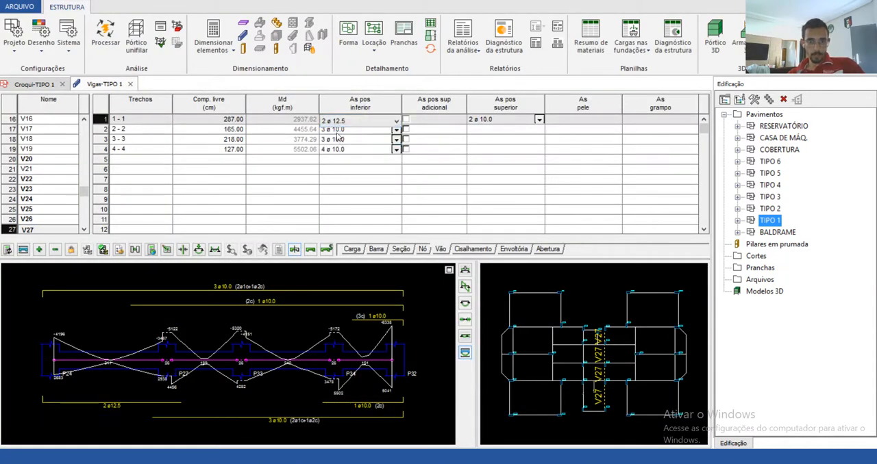
click(335, 129)
click(335, 150)
click(335, 140)
click(336, 160)
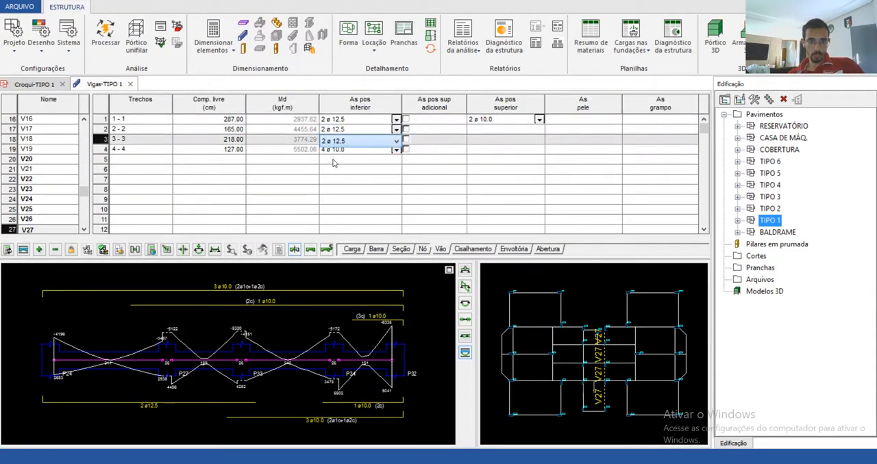
click(336, 150)
click(333, 167)
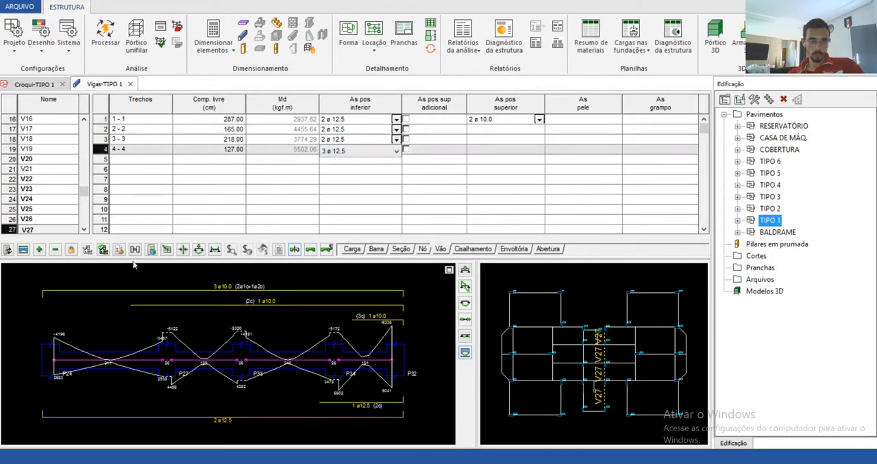
Step: Generate V27's detail drawing for the ø12.5 option, dismiss the warnings, and add the steel schedule (Relação do aço)
click(23, 250)
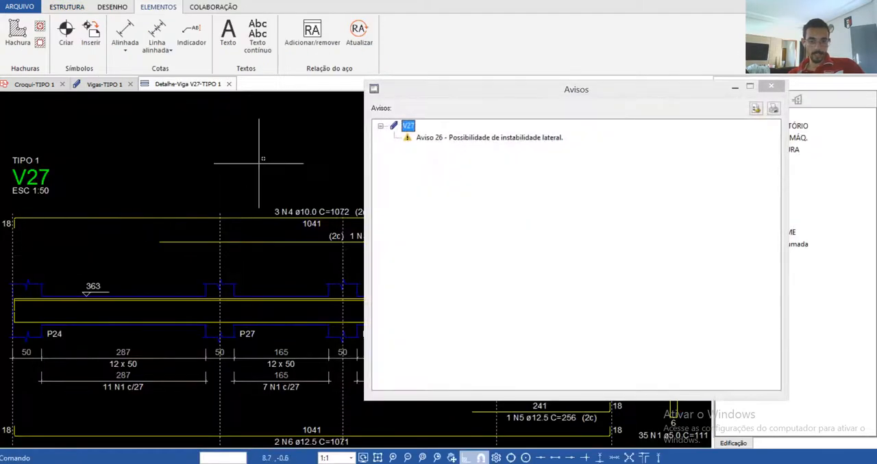
click(771, 85)
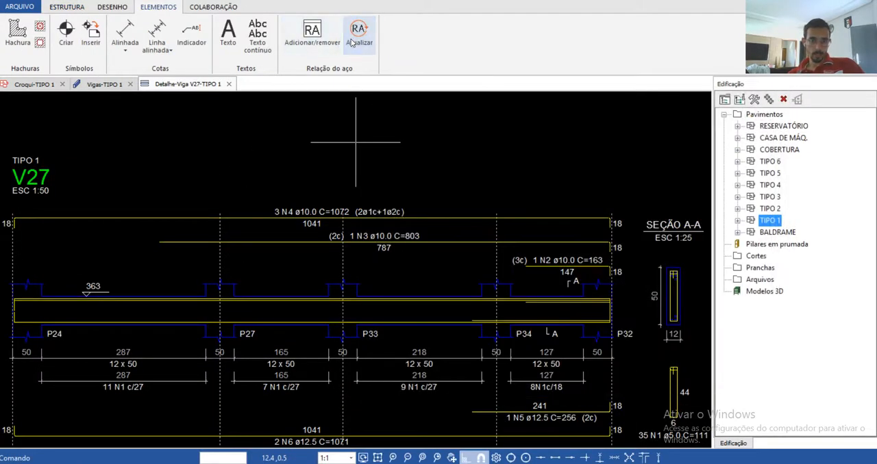
click(309, 38)
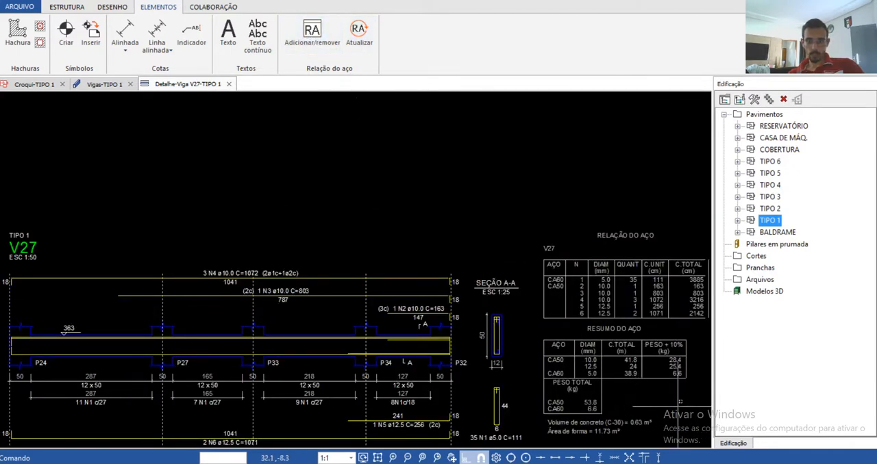
Step: Examine V27's steel summary for the ø12.5 option, comparing lengths and weights per diameter, and close the detail drawing
scroll(656, 349, up, 3)
scroll(599, 353, up, 3)
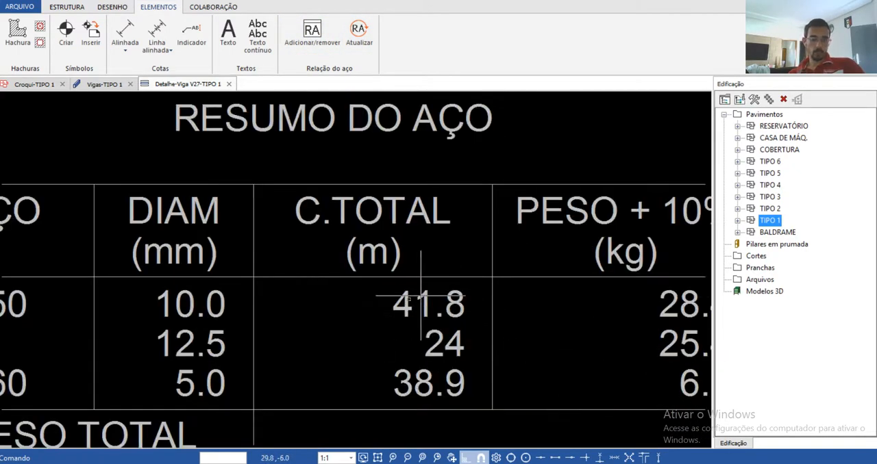
scroll(215, 288, down, 6)
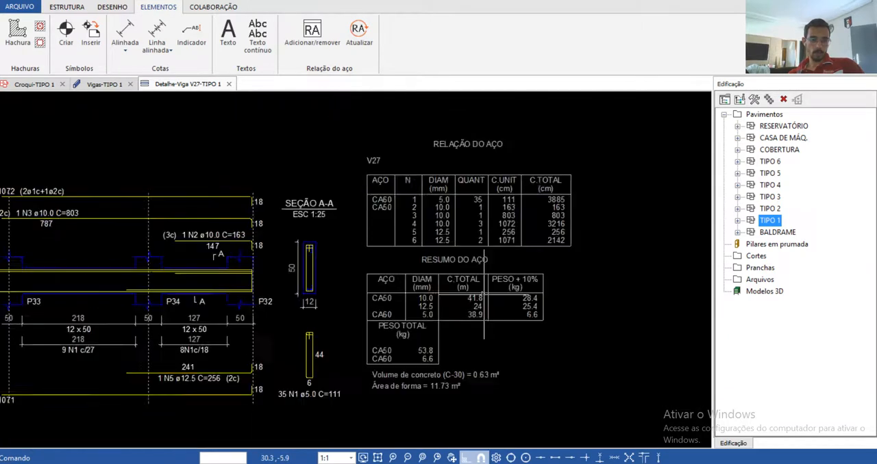
scroll(362, 261, up, 5)
scroll(521, 322, down, 4)
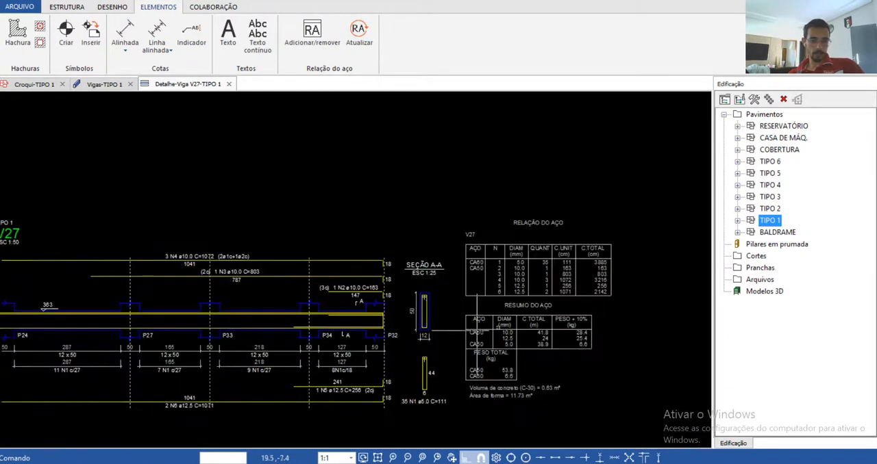
scroll(546, 333, up, 3)
scroll(546, 332, up, 4)
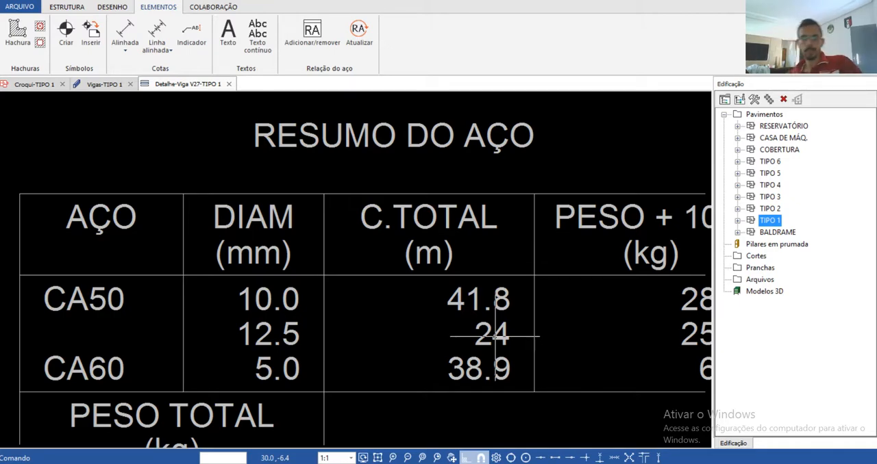
scroll(494, 336, down, 8)
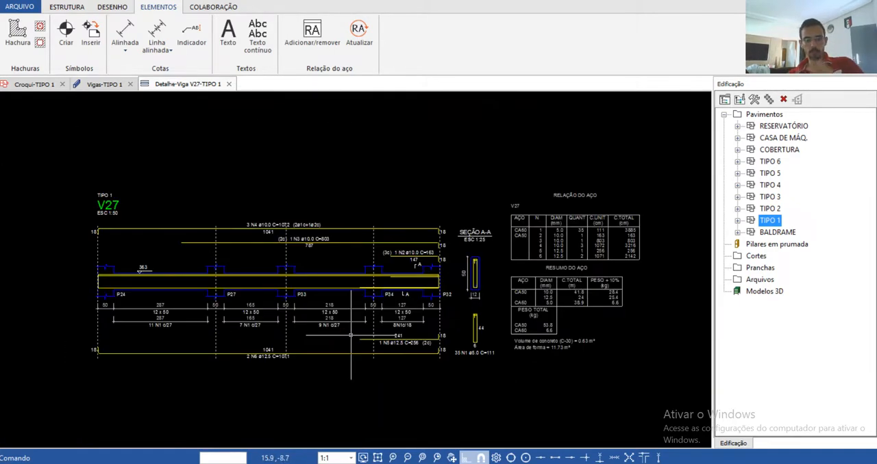
click(230, 83)
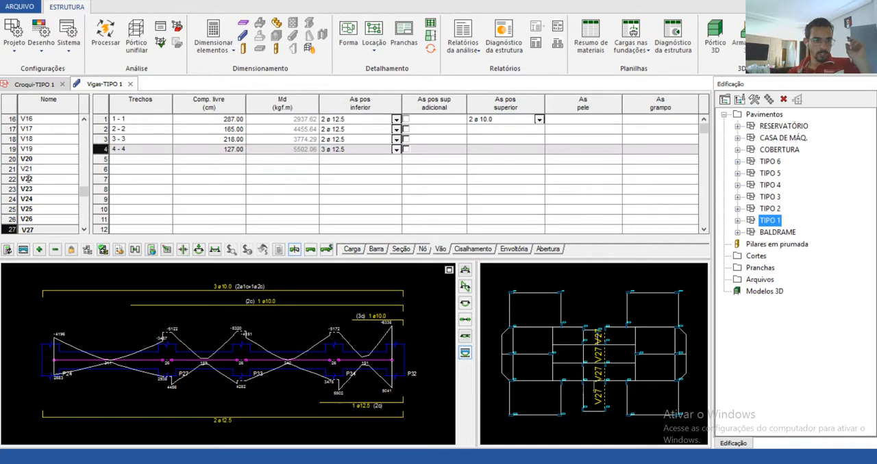
Step: Review beams V28, V29 and V30, fix their 2 ø 10.0 reinforcement, and display V31
scroll(51, 209, down, 4)
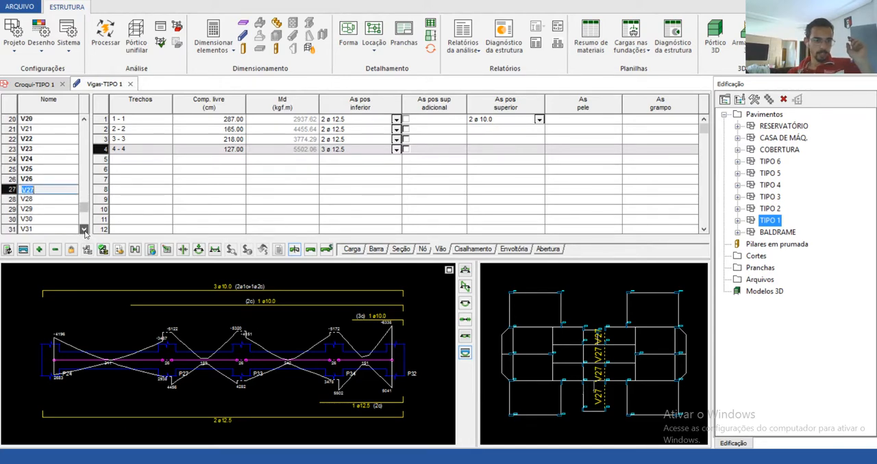
click(56, 202)
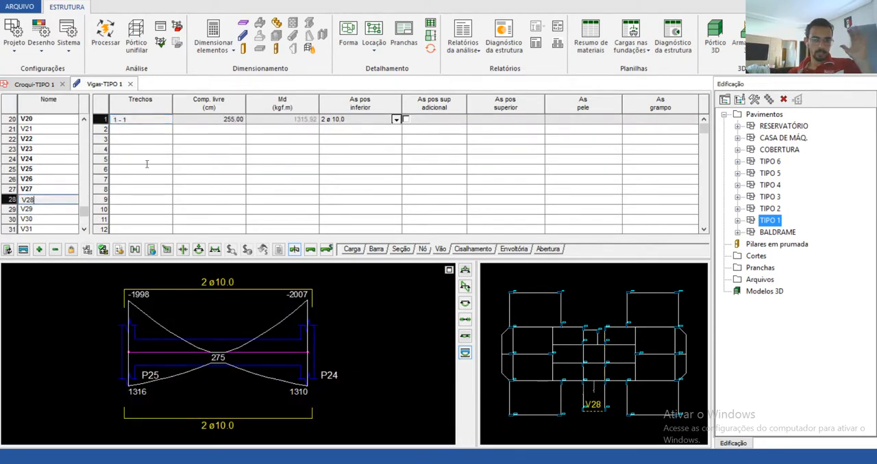
click(36, 209)
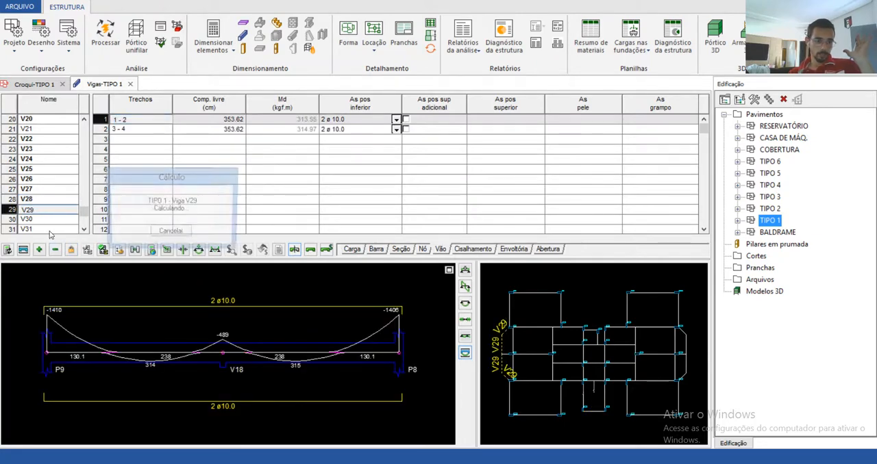
click(35, 219)
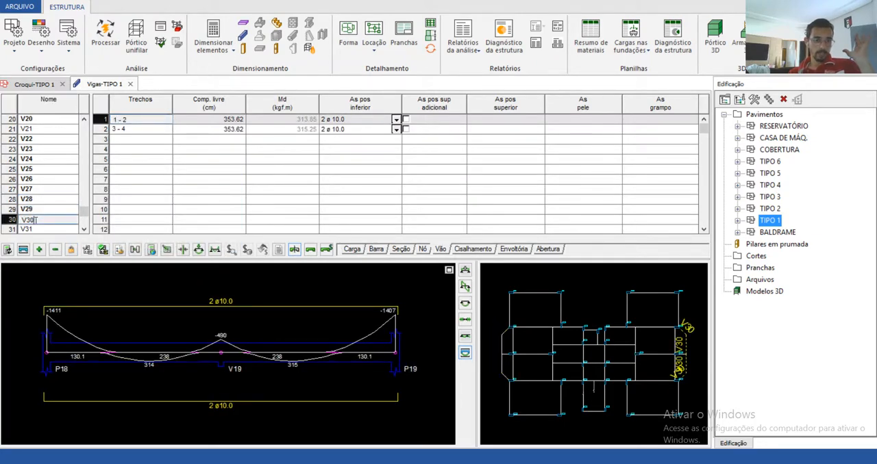
click(71, 250)
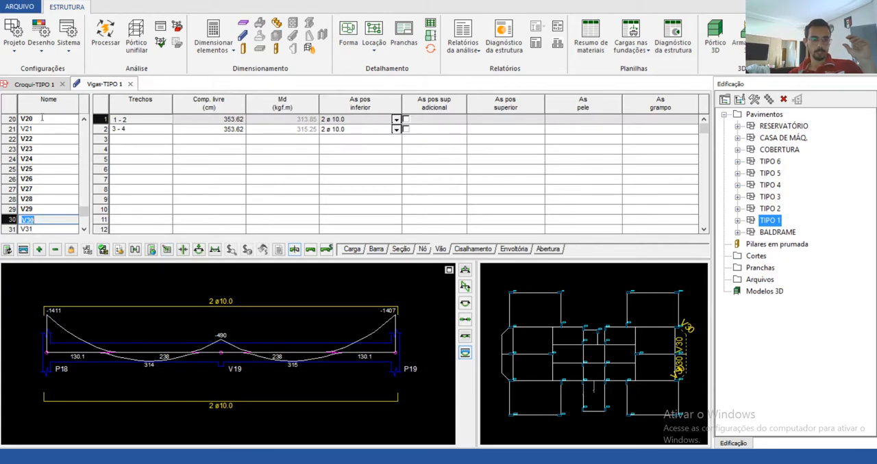
click(70, 250)
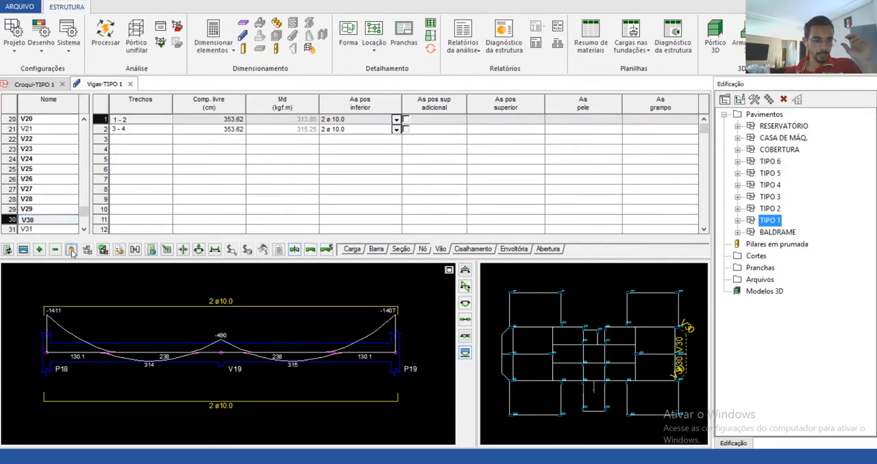
click(34, 230)
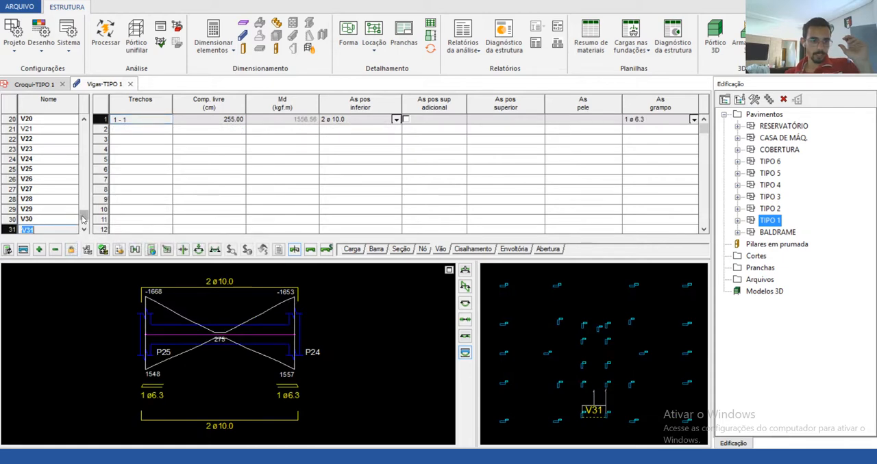
Step: Select beam V1 and examine its load, bending moment, torsion and reinforcement diagrams, ending on the design bending moments
drag(84, 215, 100, 131)
click(28, 120)
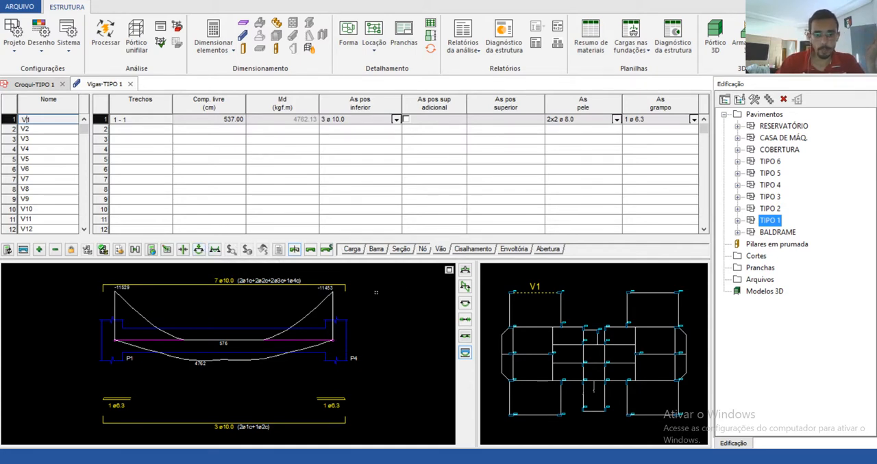
click(466, 288)
click(467, 306)
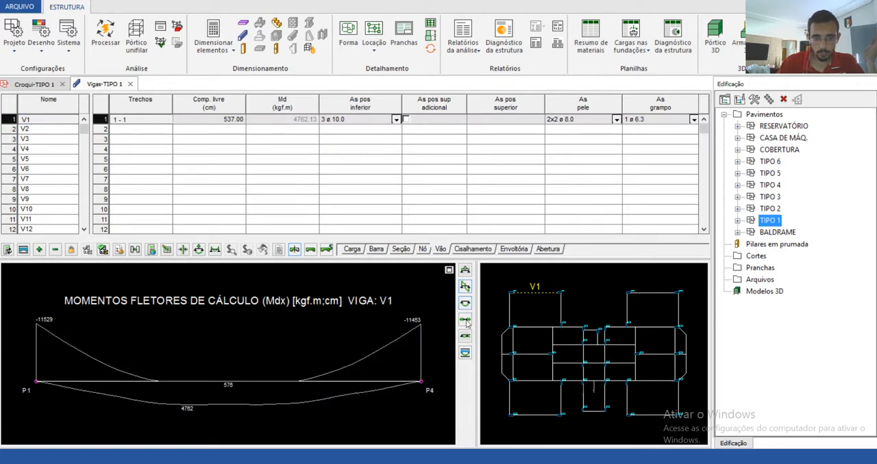
click(466, 320)
click(465, 271)
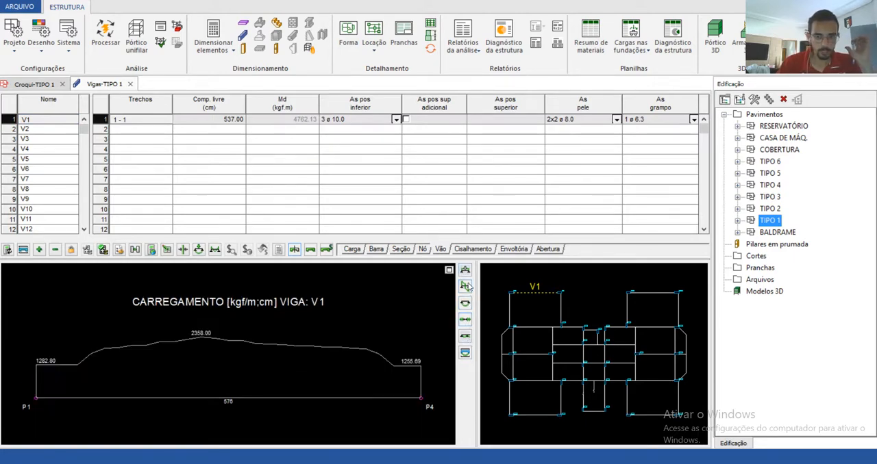
click(468, 288)
click(468, 305)
click(466, 320)
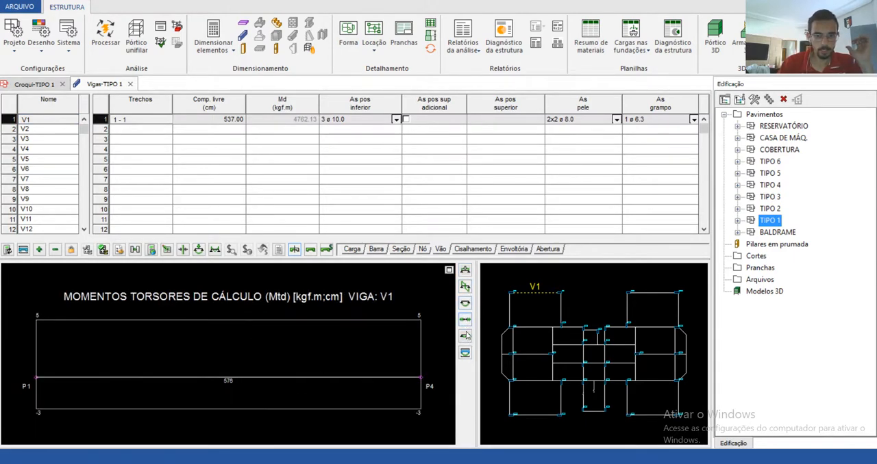
click(466, 337)
click(465, 353)
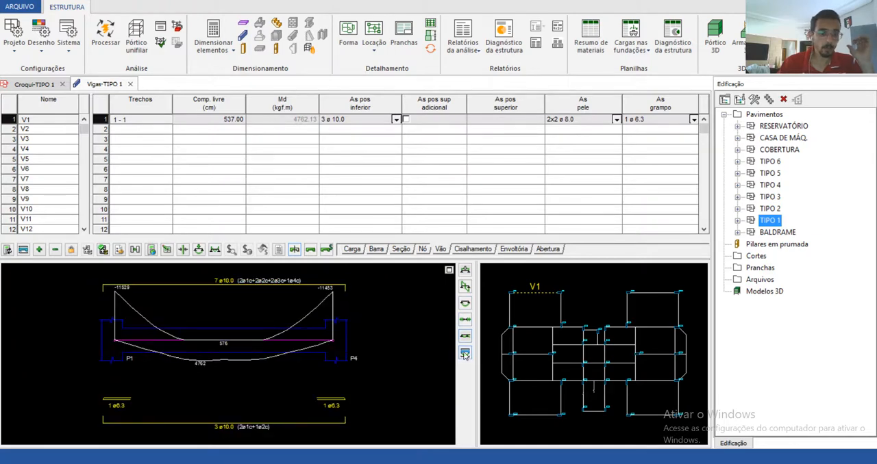
click(466, 319)
click(465, 305)
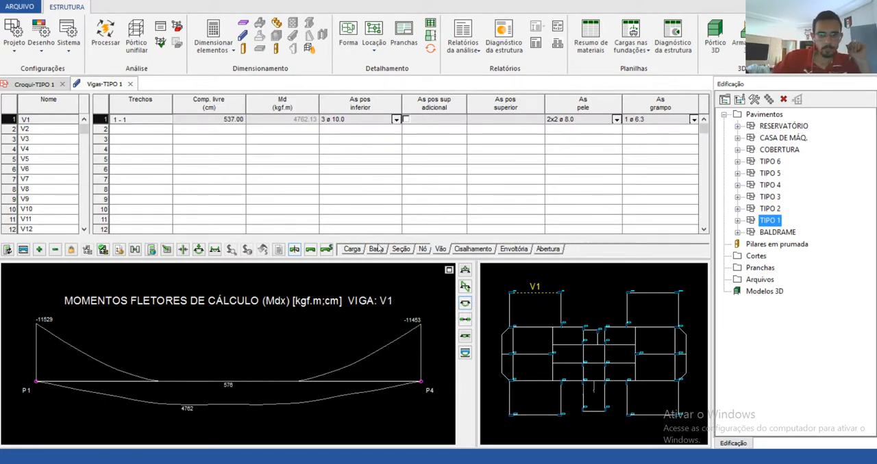
Step: Examine V1's load (Carga), bar (Barra) and section (Seção) data, including the section's bw and h fields
click(353, 250)
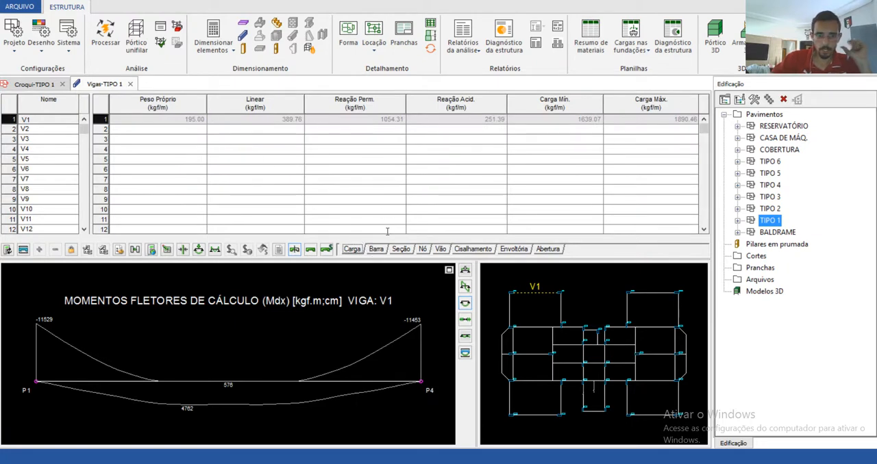
click(376, 249)
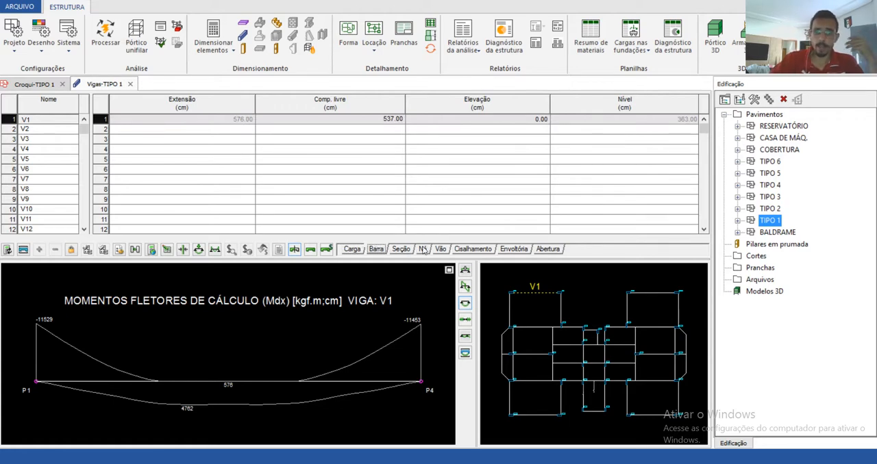
click(401, 249)
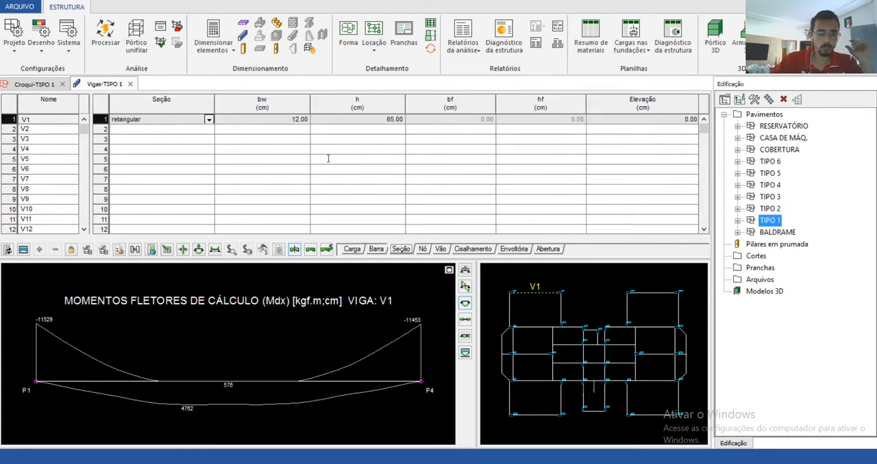
click(360, 120)
click(290, 119)
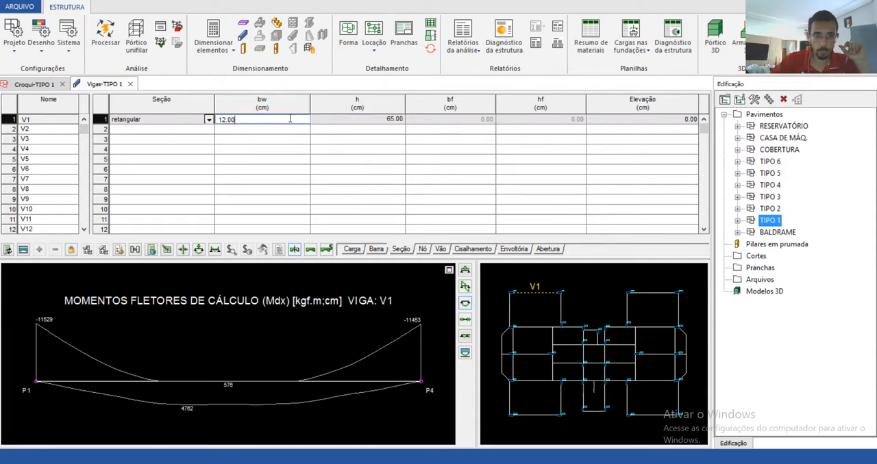
key(Tab)
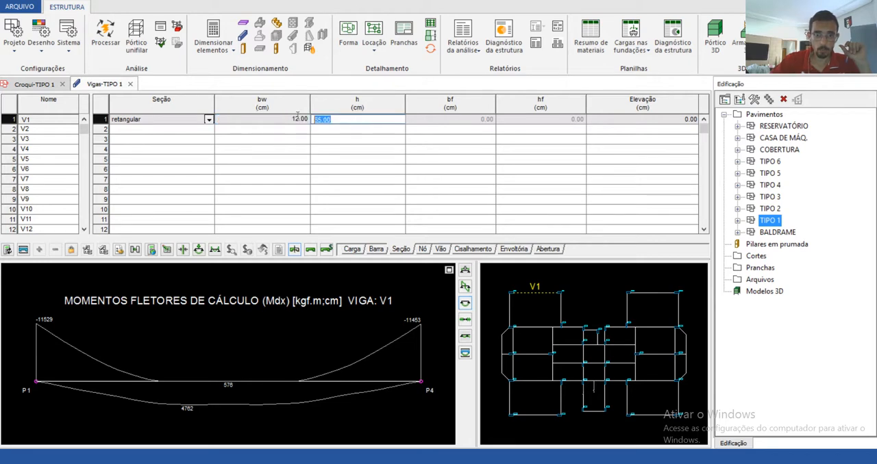
Step: Examine V1's node (Nó), span (Vão), shear (Cisalhamento), envelope (Envoltória) and opening (Abertura) data
click(422, 250)
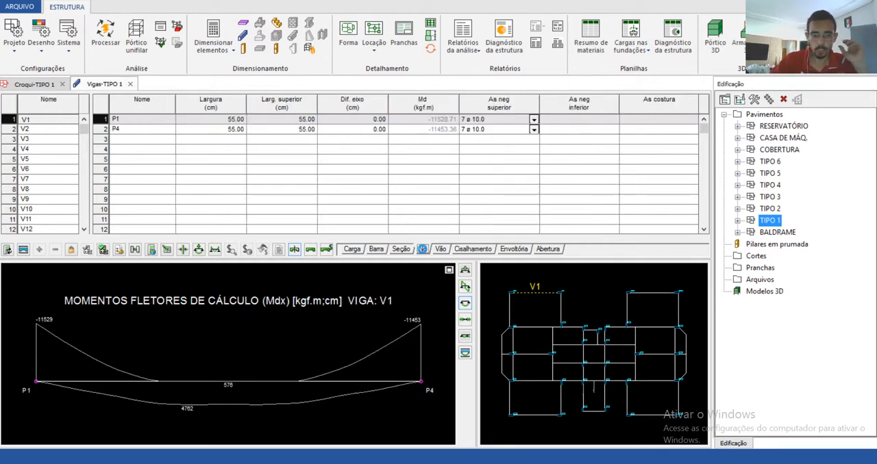
click(440, 250)
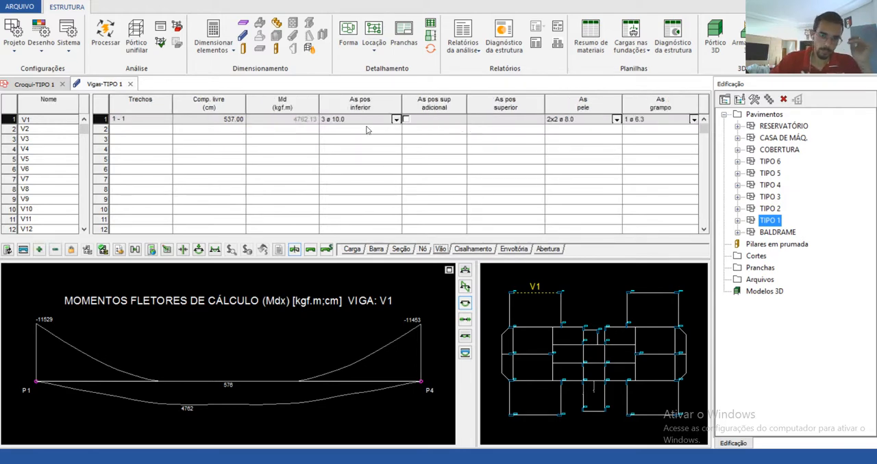
click(468, 250)
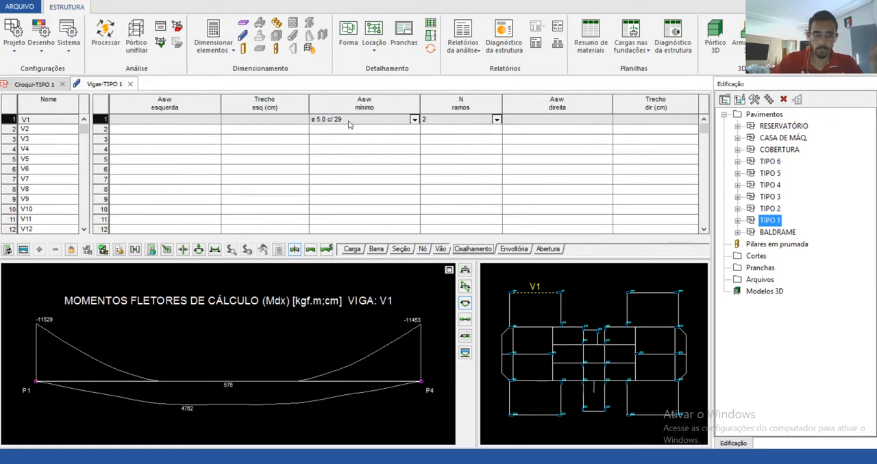
click(513, 250)
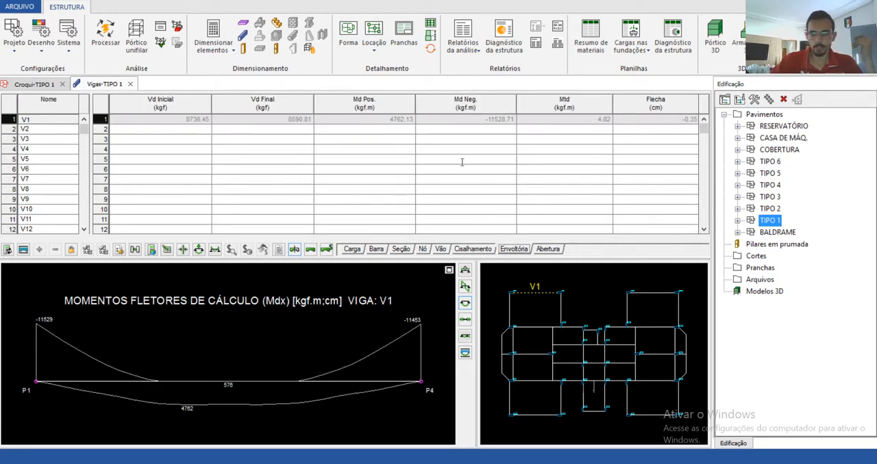
click(548, 249)
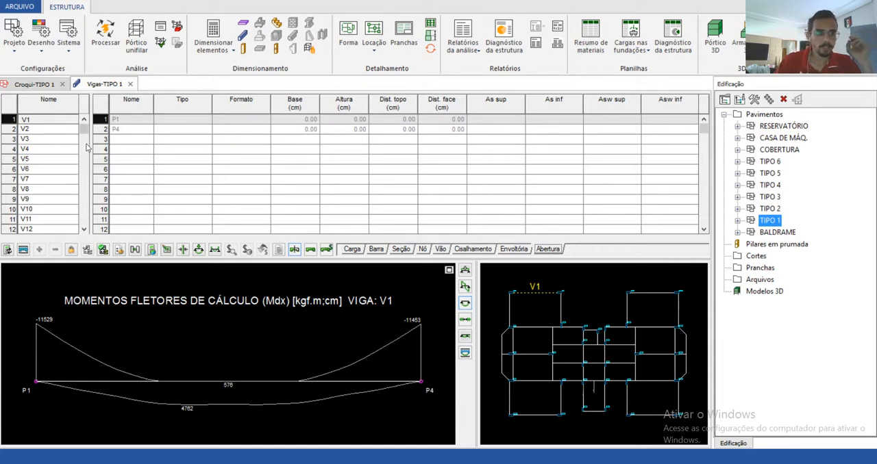
Step: Select beam V3 and display its reinforcement layout over the bending moment diagram
drag(84, 128, 62, 139)
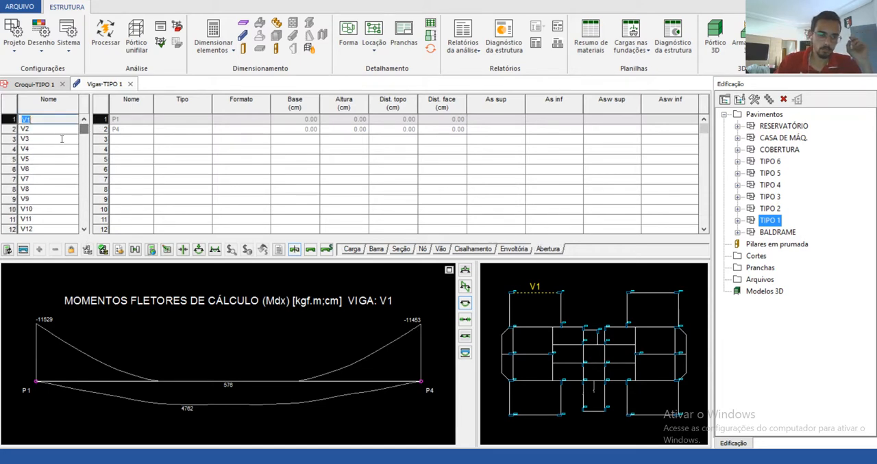
click(43, 131)
click(41, 140)
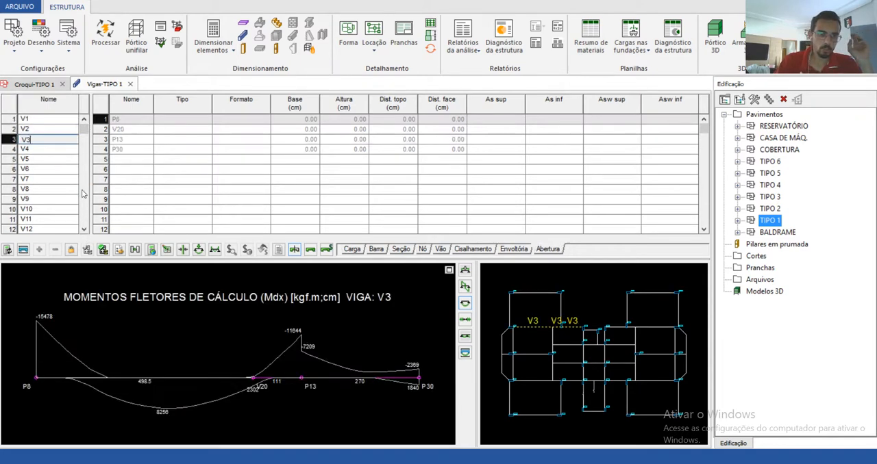
click(464, 354)
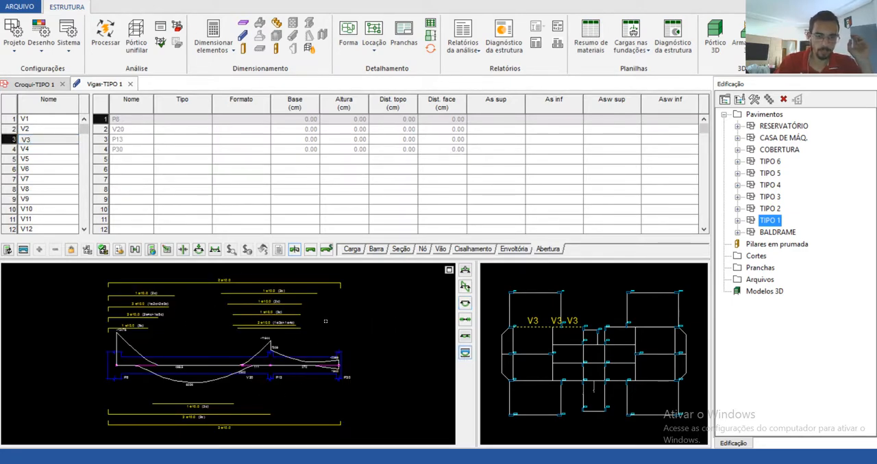
Step: Show V3's node data and inspect the upper negative reinforcement at P8 and V20
click(422, 249)
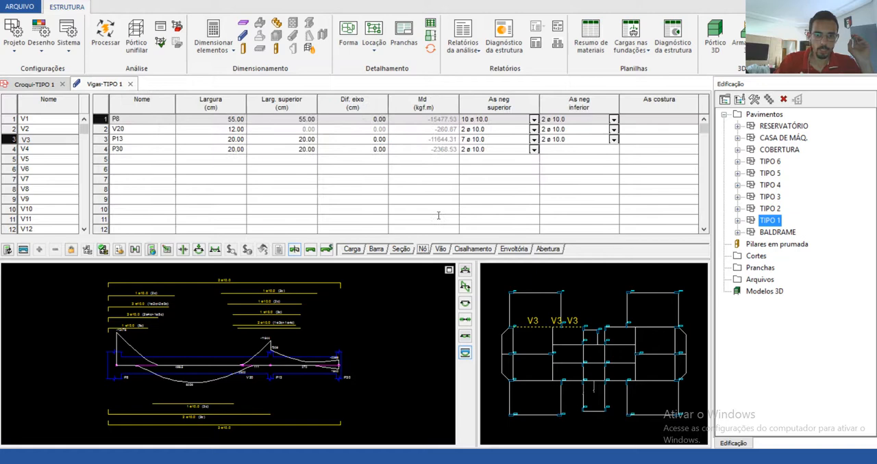
click(488, 121)
click(491, 123)
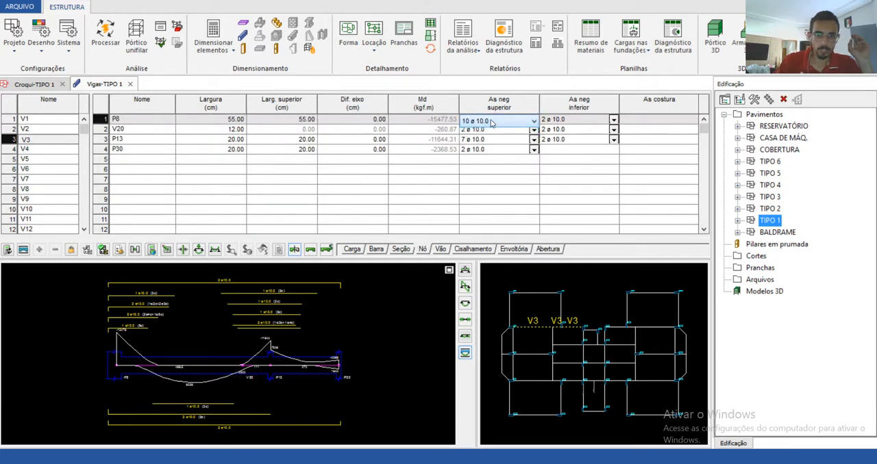
click(484, 131)
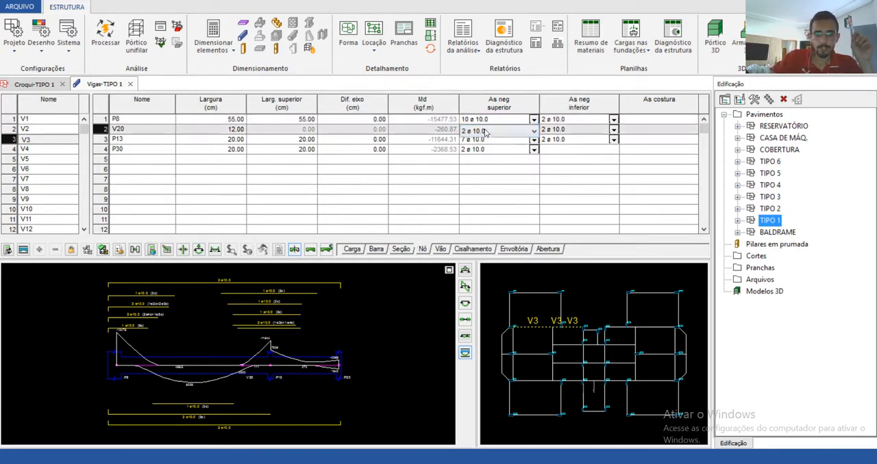
click(484, 131)
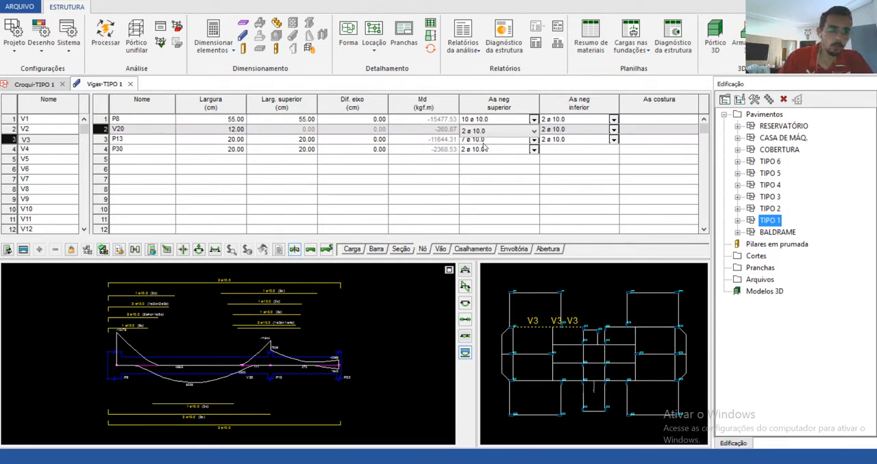
Step: In the project's materials and durability settings, set the beams' concrete cover to 2.5 cm for both external and internal members
click(13, 30)
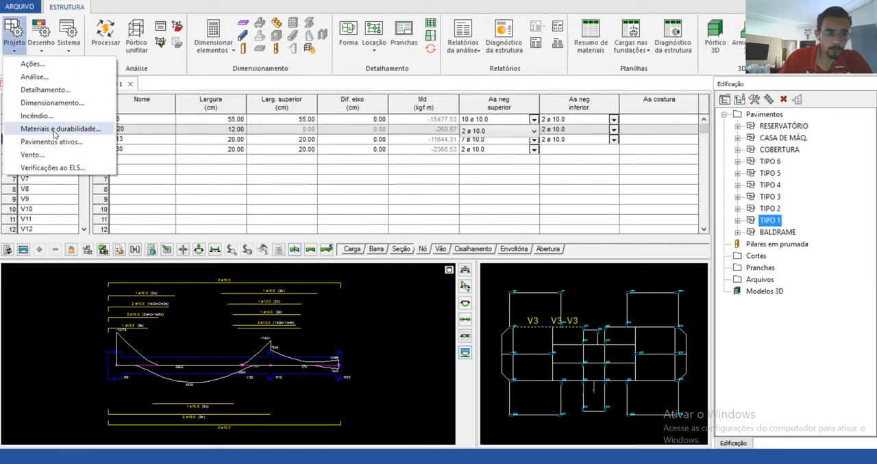
click(50, 130)
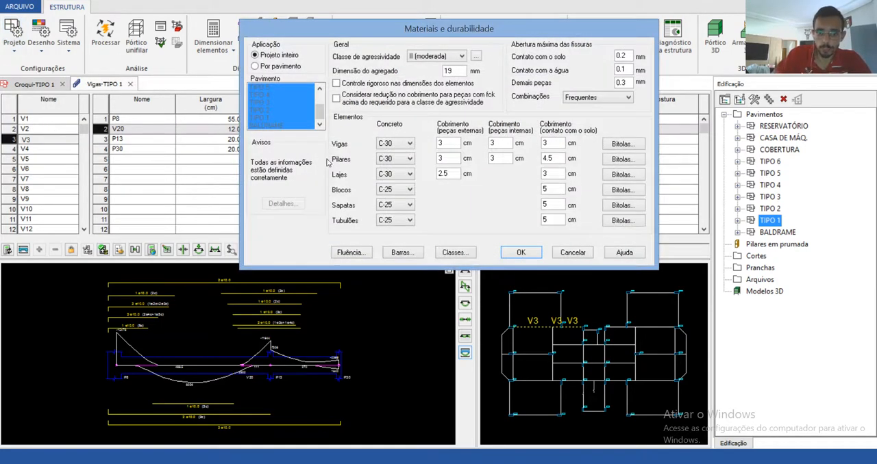
double_click(440, 142)
double_click(491, 142)
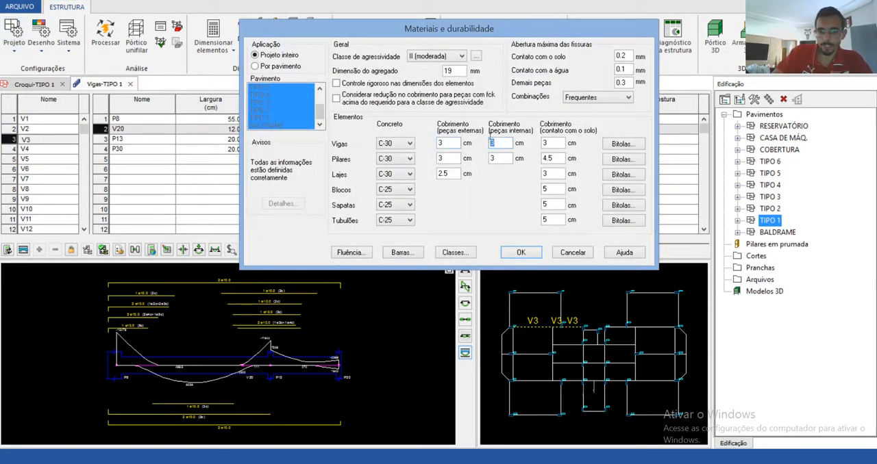
double_click(442, 143)
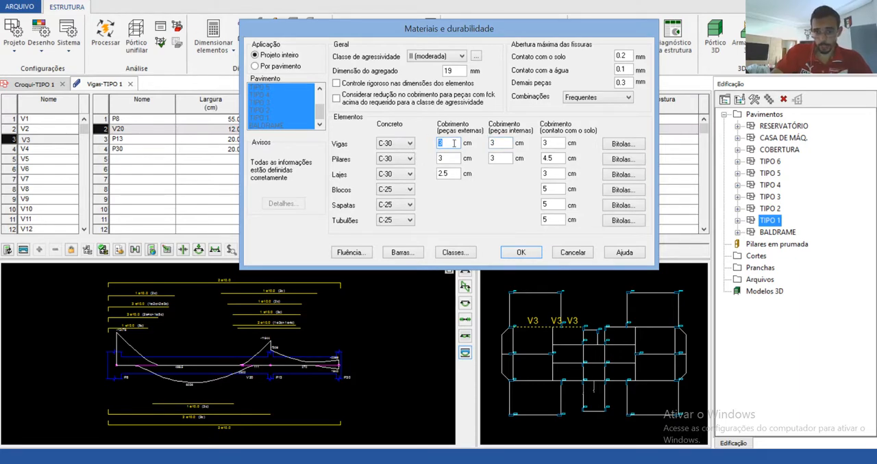
text(2.5)
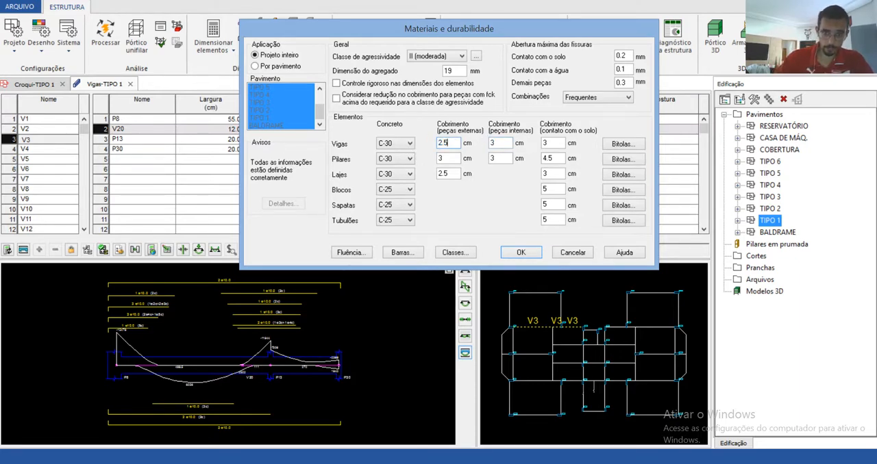
key(Tab)
text(2.5)
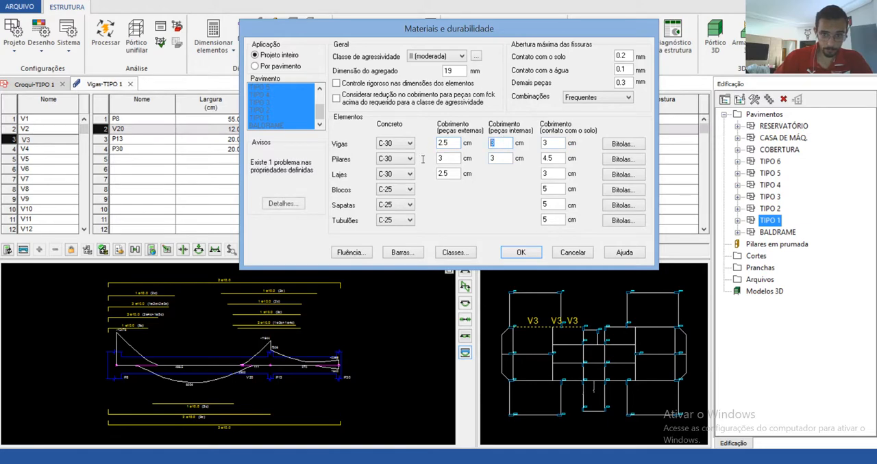
Step: Check the details of the parameter verification for the beam cover and close them without applying the correction
click(562, 143)
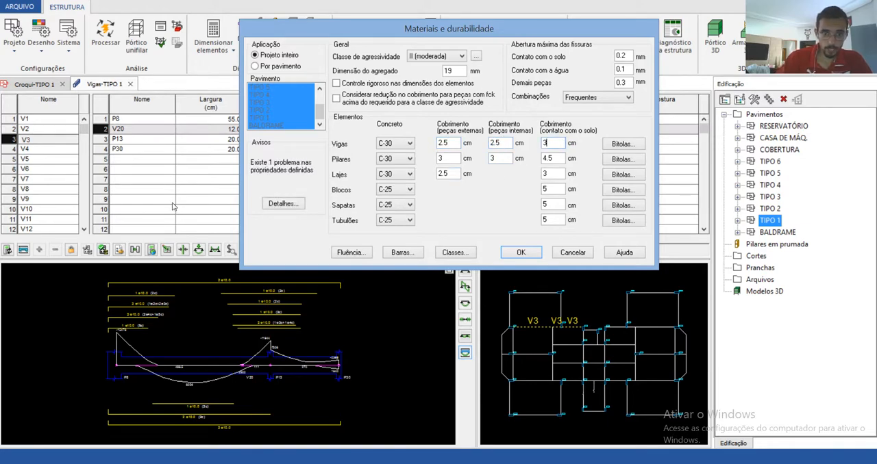
click(281, 203)
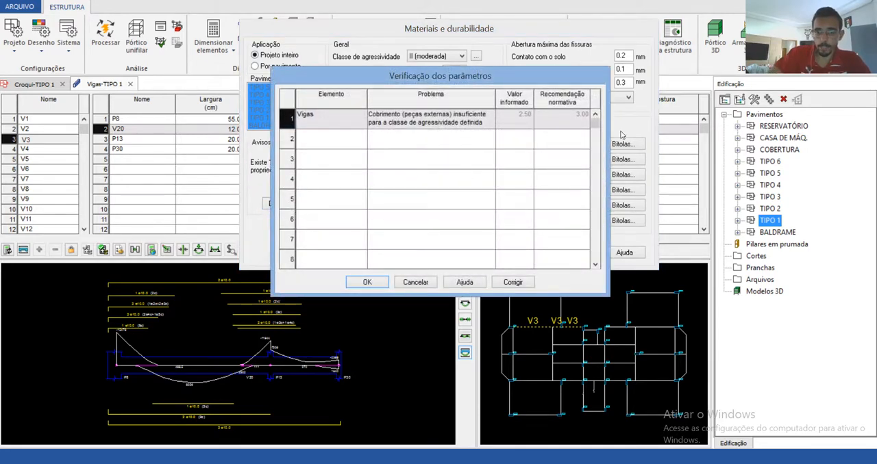
click(414, 282)
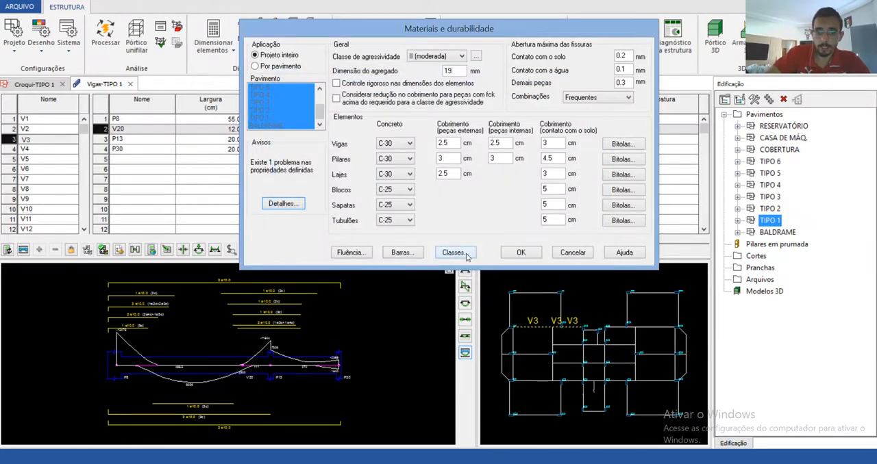
Step: Open the help topic for the materials and durability settings and skim it through to the Avisos section
click(625, 253)
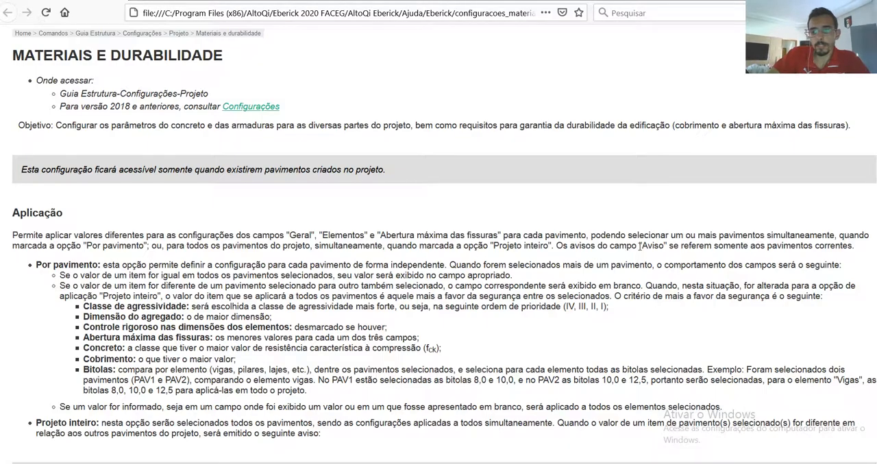
scroll(629, 332, down, 2)
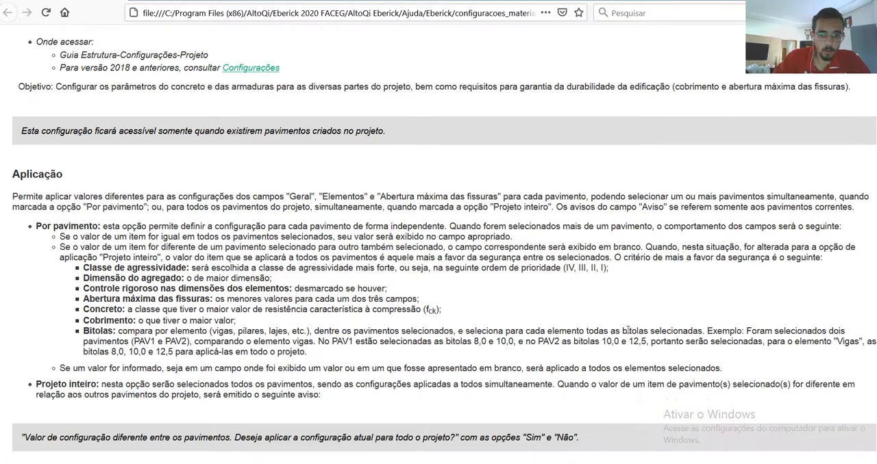
scroll(629, 334, up, 2)
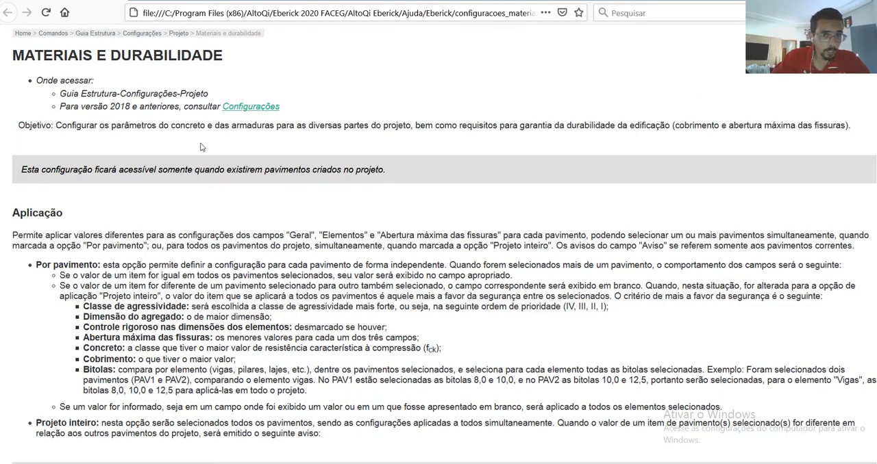
scroll(207, 159, down, 1)
scroll(207, 159, down, 20)
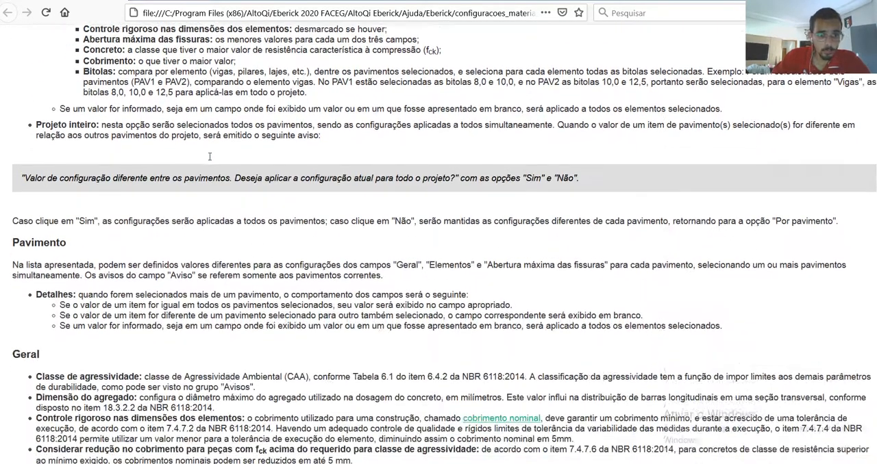
scroll(209, 158, down, 20)
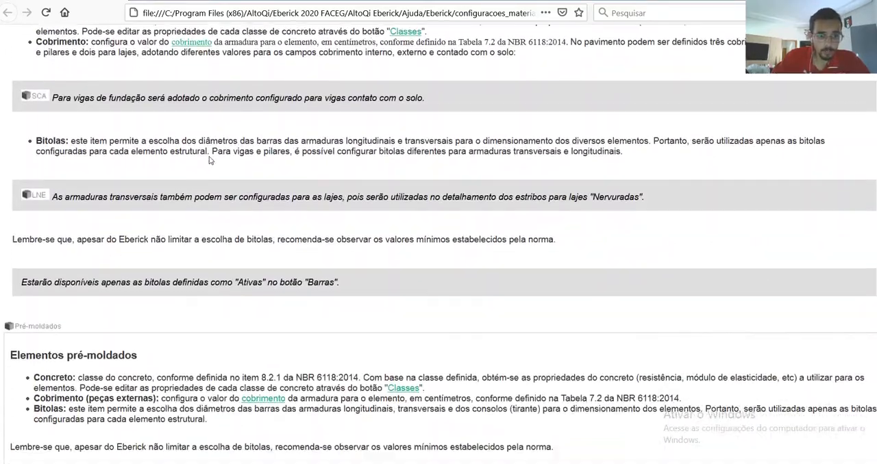
scroll(209, 160, down, 5)
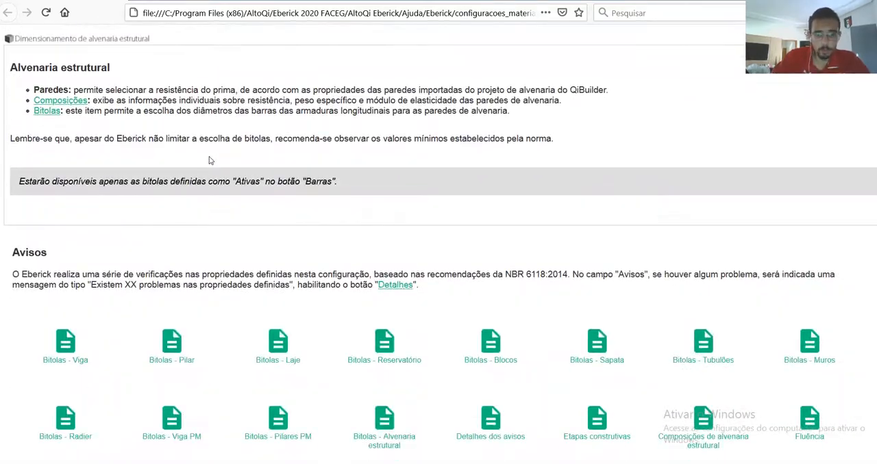
scroll(210, 161, down, 3)
Step: Review the help topic's sections on precast elements, concrete cover, maximum crack width and general settings, back to its beginning
scroll(210, 160, up, 10)
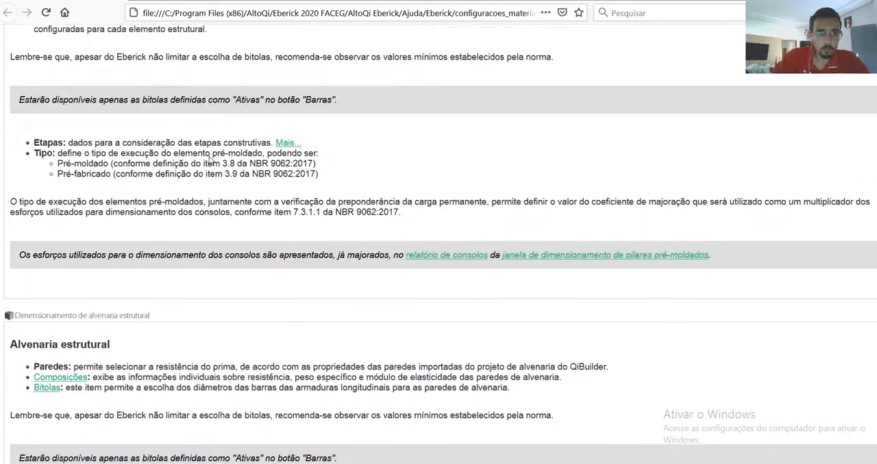
scroll(209, 157, up, 3)
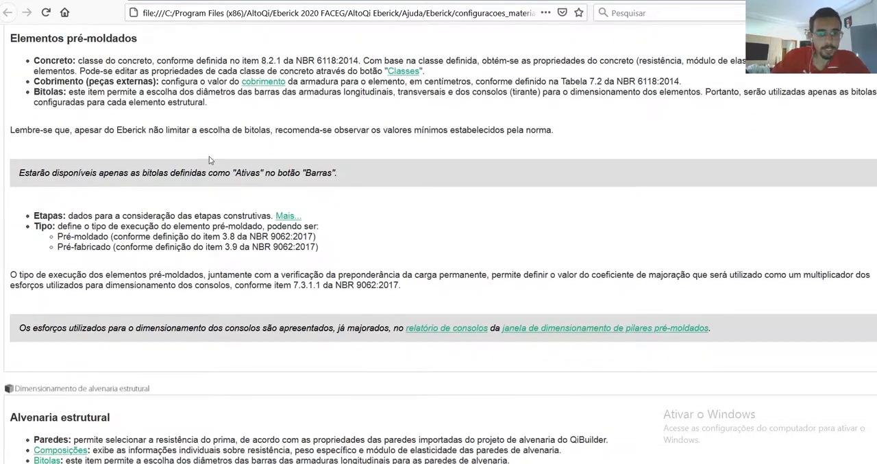
scroll(208, 165, up, 2)
scroll(208, 170, up, 4)
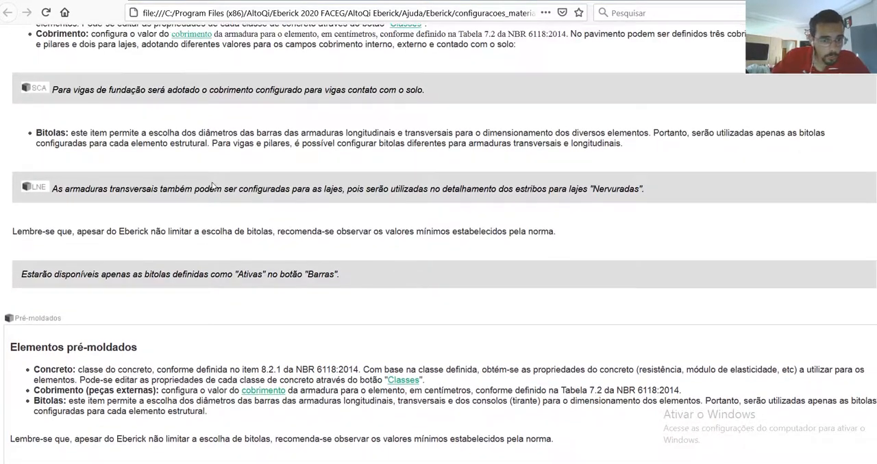
scroll(205, 209, down, 3)
scroll(199, 218, up, 1)
scroll(199, 217, up, 6)
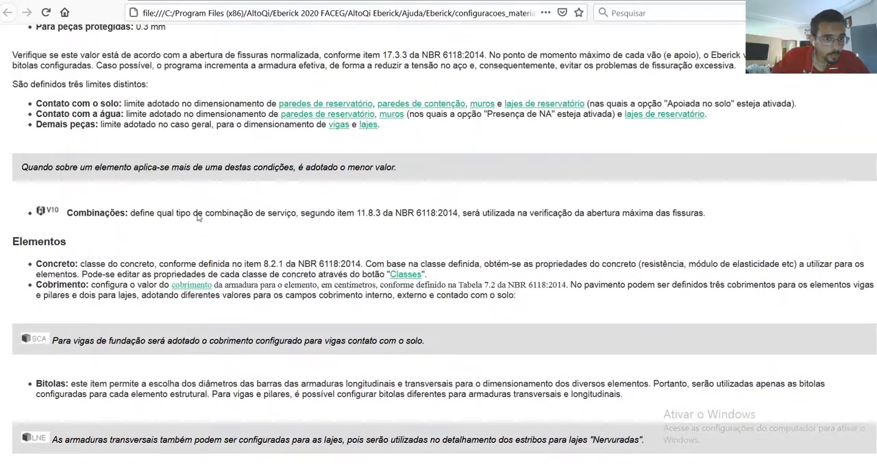
scroll(199, 214, up, 3)
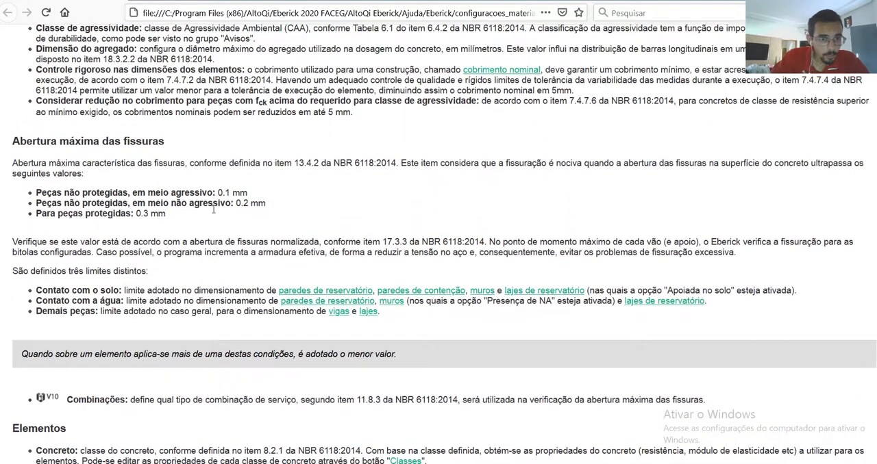
scroll(215, 213, up, 2)
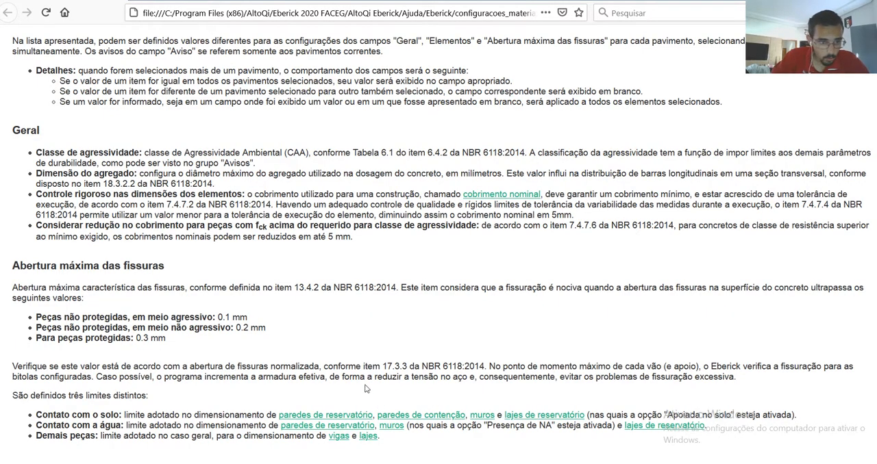
scroll(154, 231, up, 3)
scroll(154, 231, up, 4)
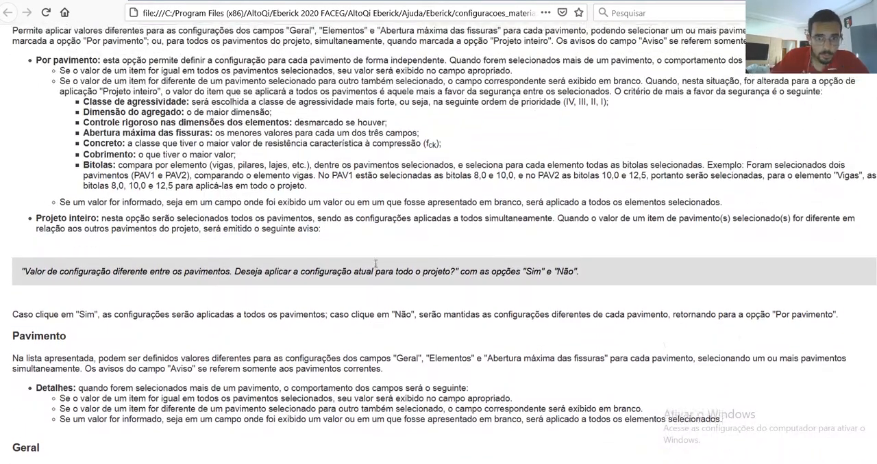
scroll(126, 222, up, 1)
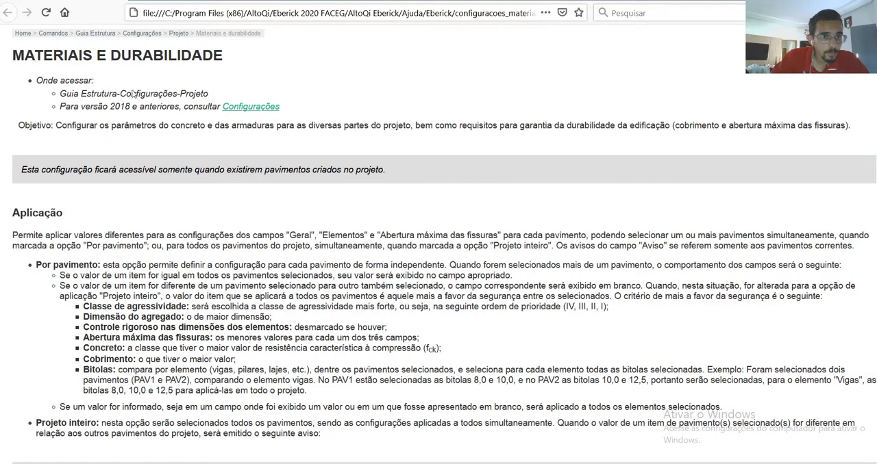
Step: Check the Configurações command table for version 2018 and earlier, and return to the Materiais e durabilidade help topic
click(248, 108)
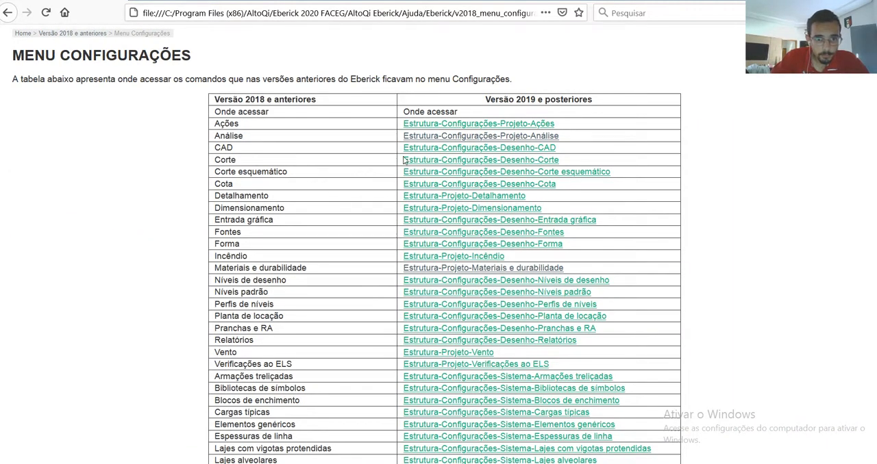
scroll(122, 50, down, 1)
scroll(122, 49, up, 1)
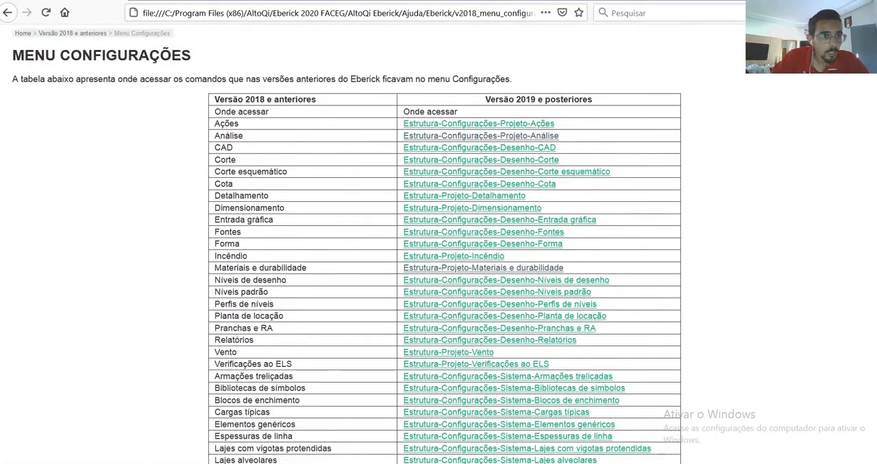
click(7, 13)
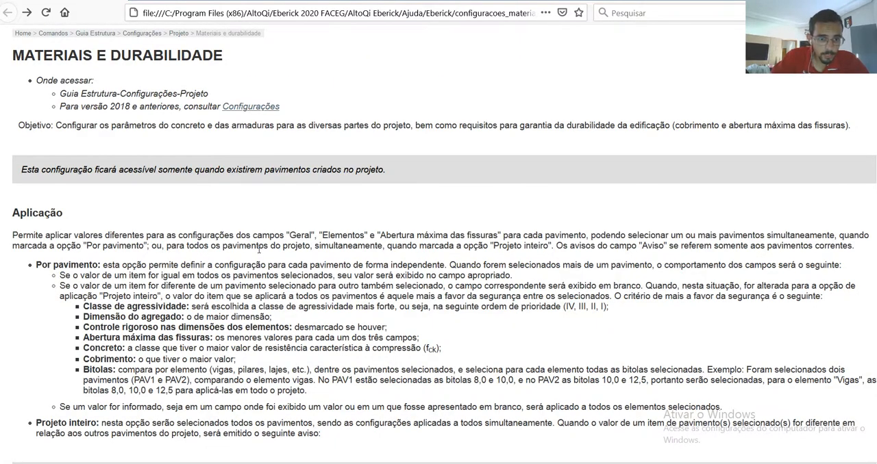
Step: Examine the Aplicação and Pavimento sections of the Materiais e durabilidade help topic
scroll(281, 230, down, 2)
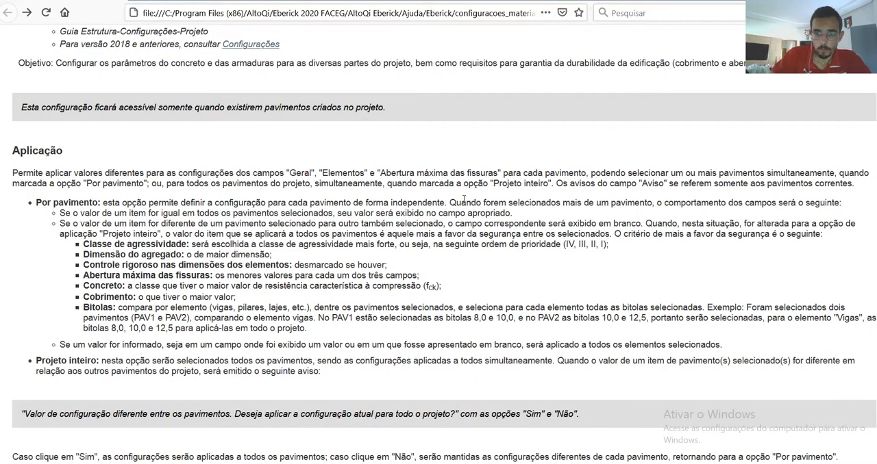
scroll(464, 199, down, 4)
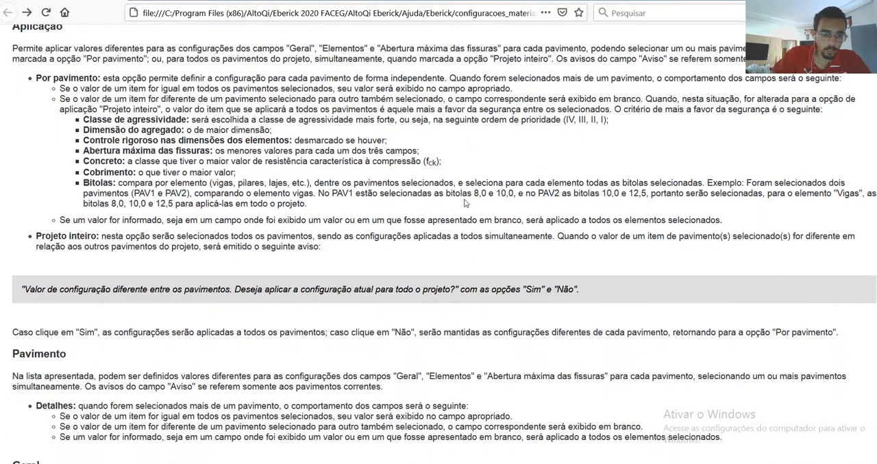
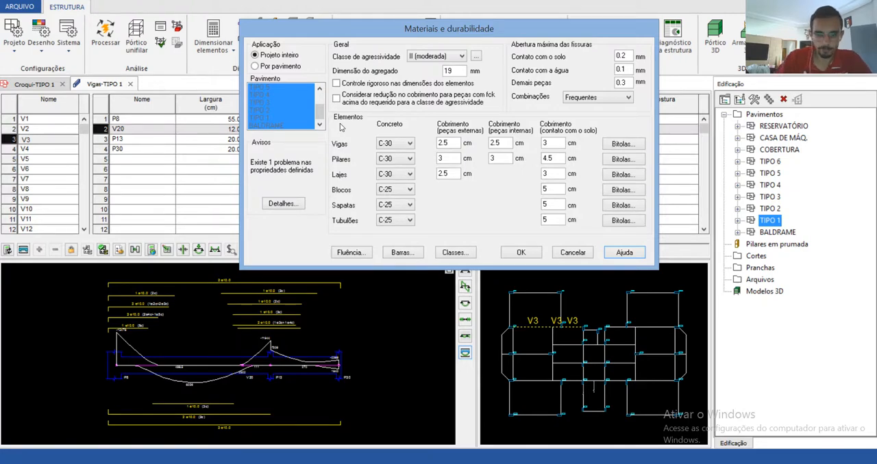
Step: Review the beams' external and internal concrete cover values in the Materiais e durabilidade settings, and leave the settings without changes
drag(431, 36, 409, 41)
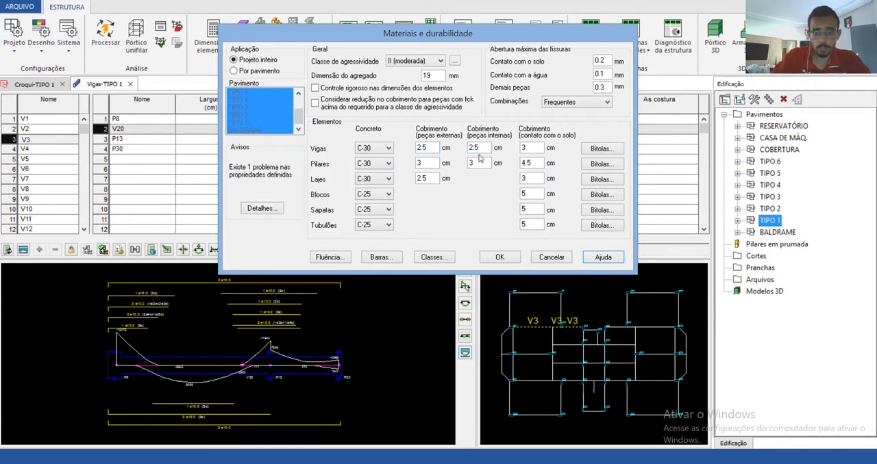
drag(485, 148, 381, 149)
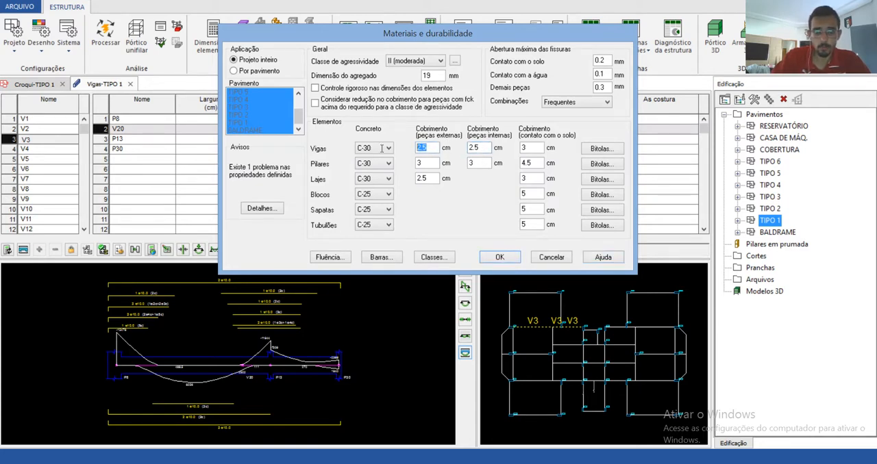
key(Tab)
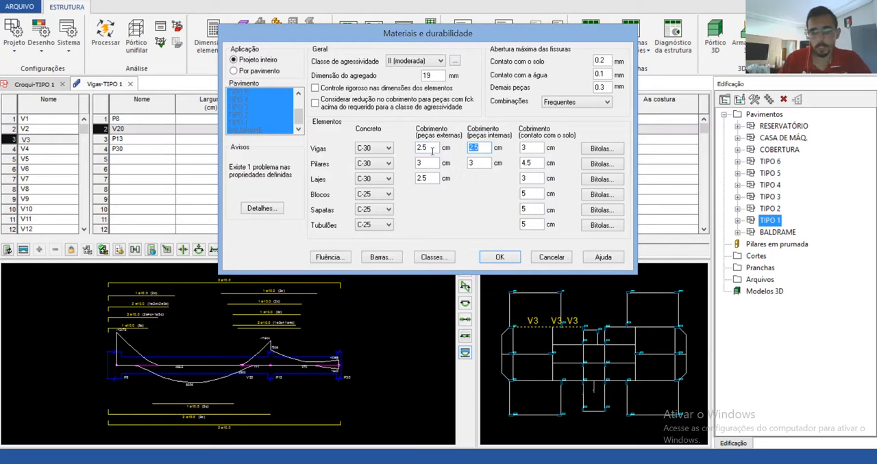
drag(445, 41, 461, 57)
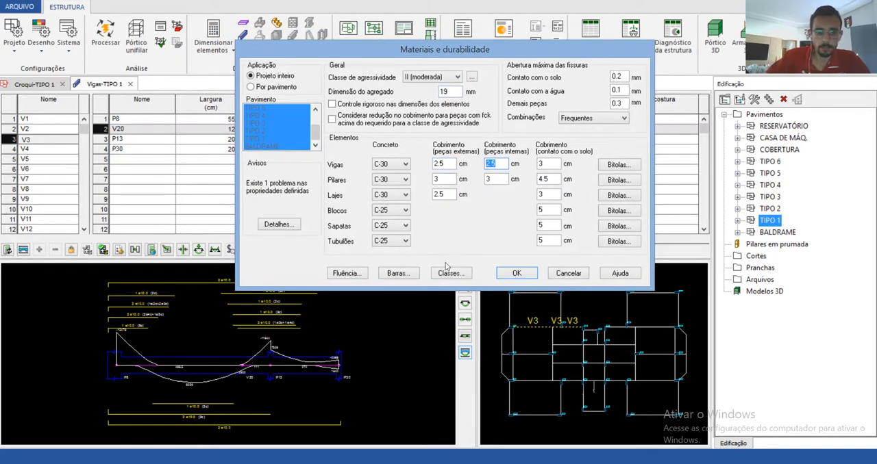
click(569, 273)
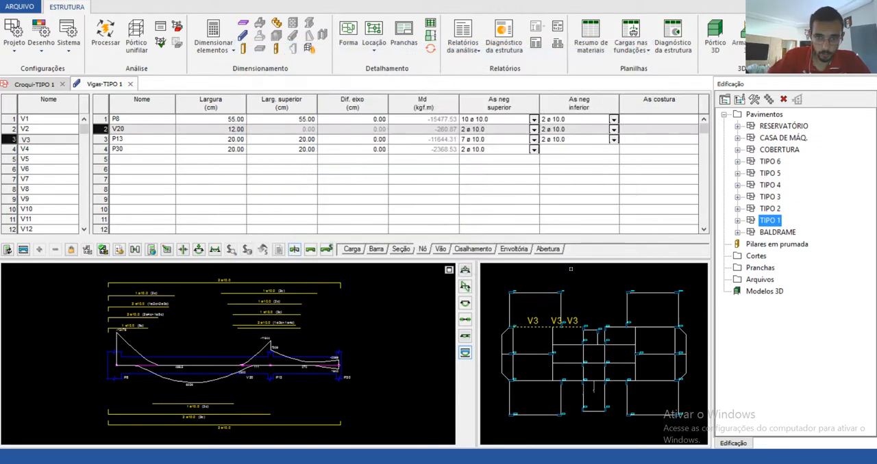
Step: Close the TIPO 1 beam dimensioning and sketch windows, and open the slab dimensioning window for the same floor
click(130, 83)
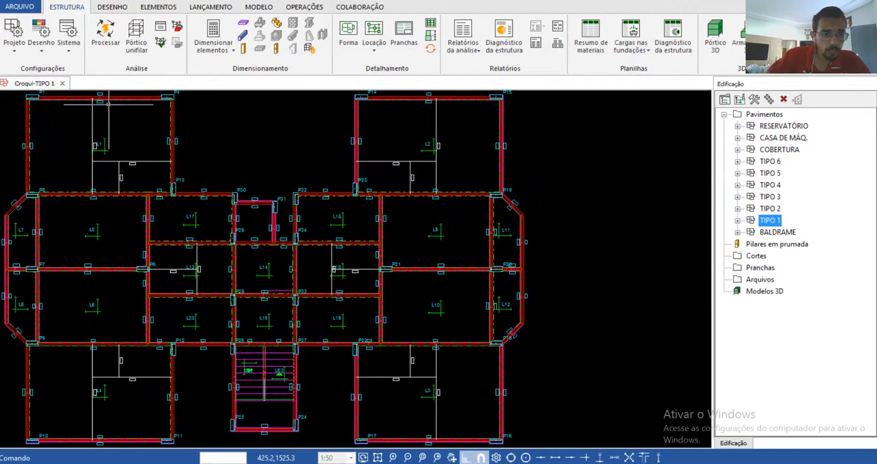
click(63, 83)
click(244, 26)
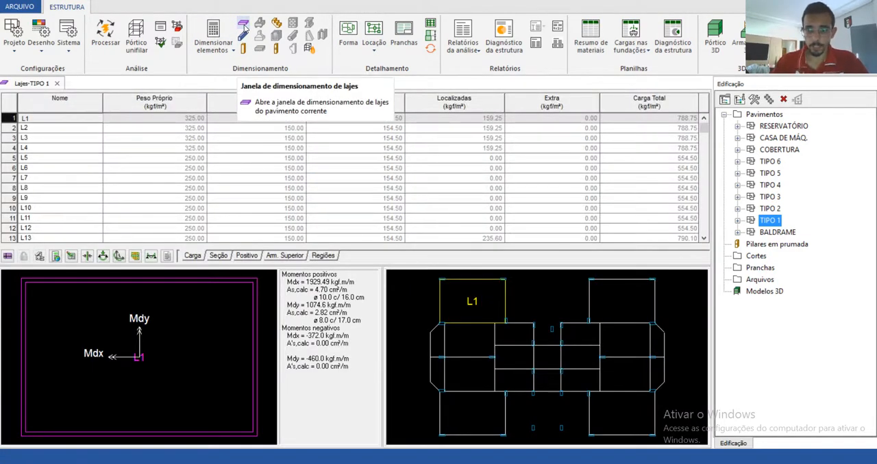
Step: Examine the calculated moments and reinforcement of TIPO 1's slabs one after another on the plan, from L5 through L15 to L17
click(463, 361)
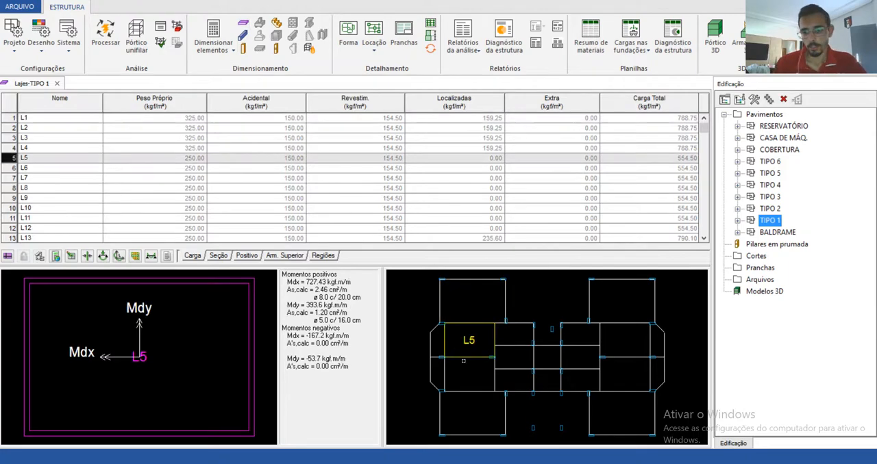
click(473, 381)
click(480, 404)
click(622, 305)
click(634, 334)
click(631, 375)
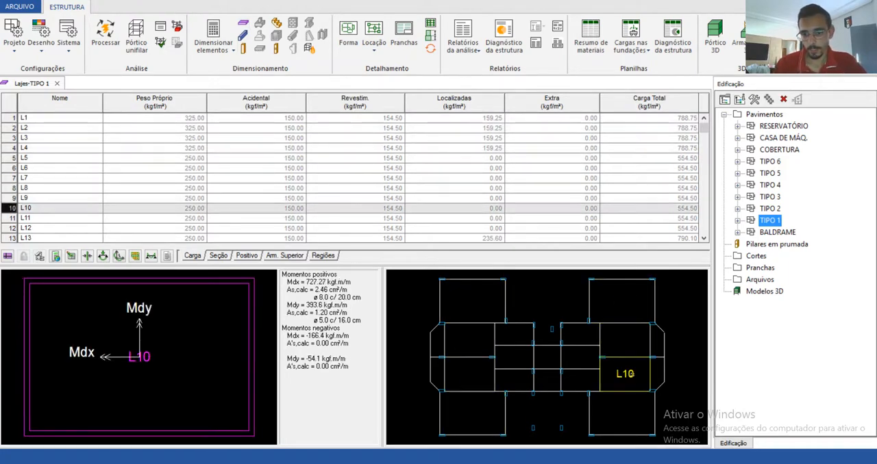
click(617, 411)
click(513, 375)
click(584, 354)
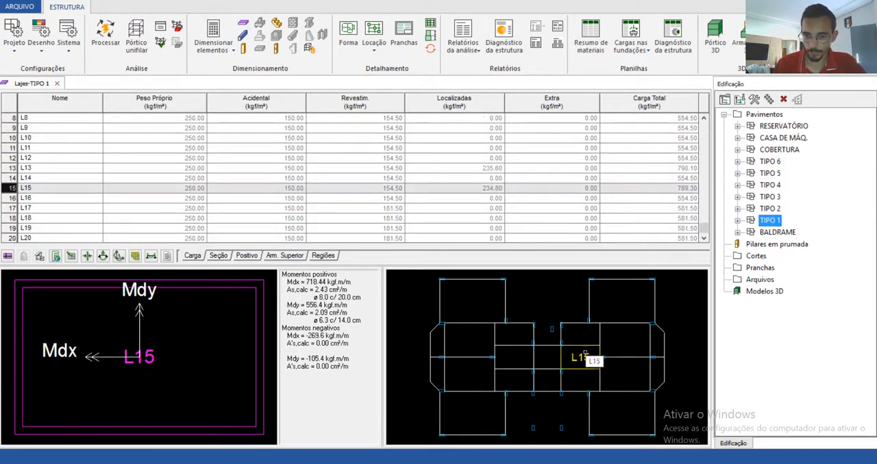
click(514, 358)
click(514, 334)
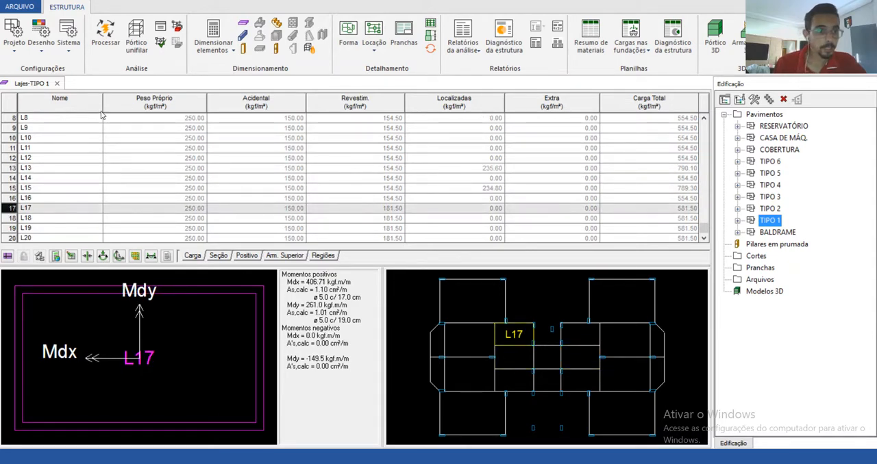
scroll(705, 231, up, 3)
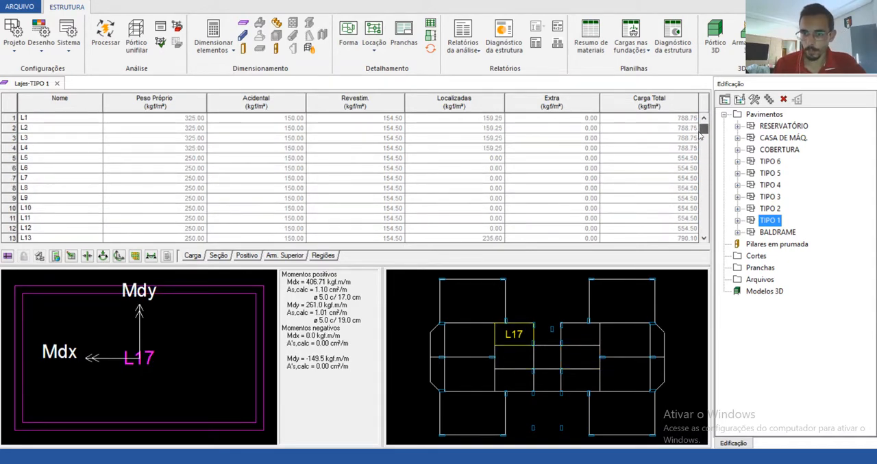
Step: Show the slabs' section data and check the thickness of the four outer corner slabs L1 to L4
click(220, 257)
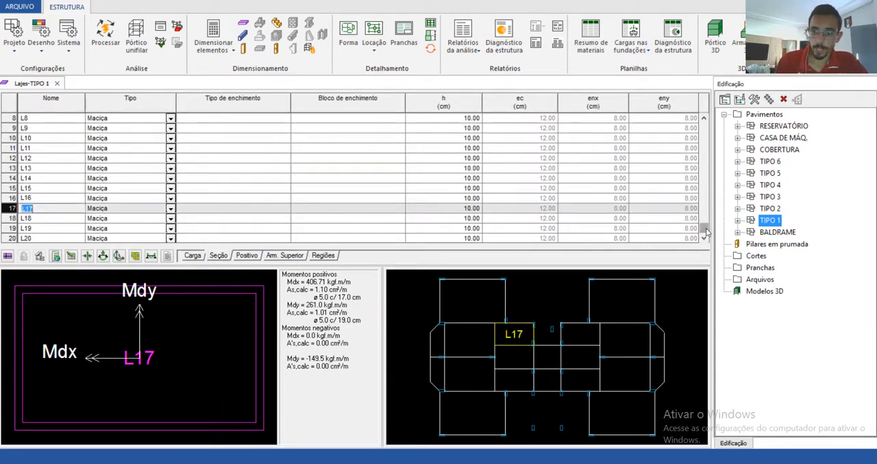
scroll(487, 174, up, 3)
click(470, 308)
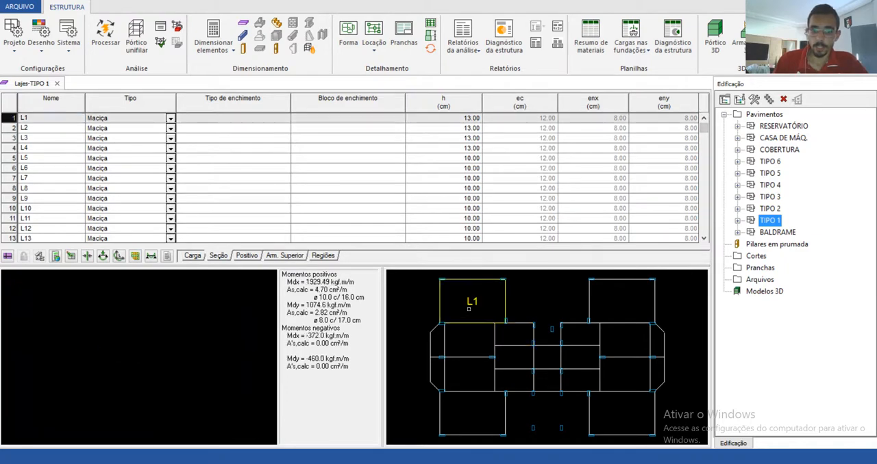
click(622, 312)
click(613, 411)
click(471, 413)
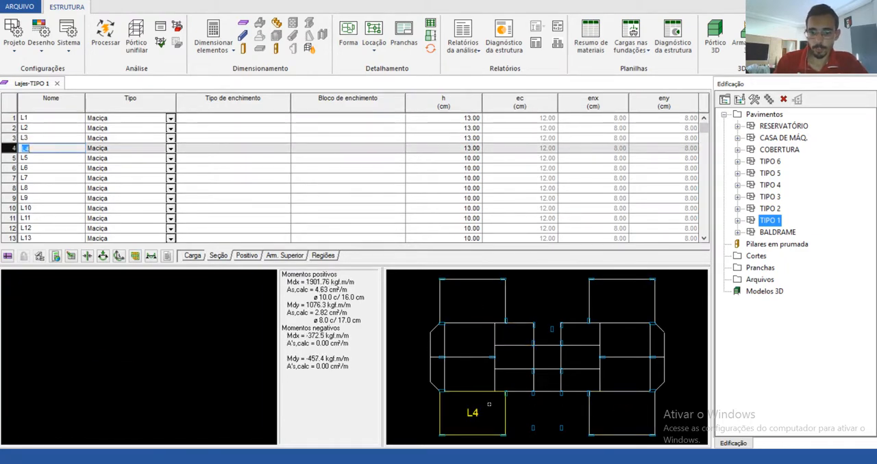
Step: Compare the section data and moments of corner slab L1 with those of inner slabs L9, L5 and L6
click(472, 301)
click(620, 325)
click(619, 348)
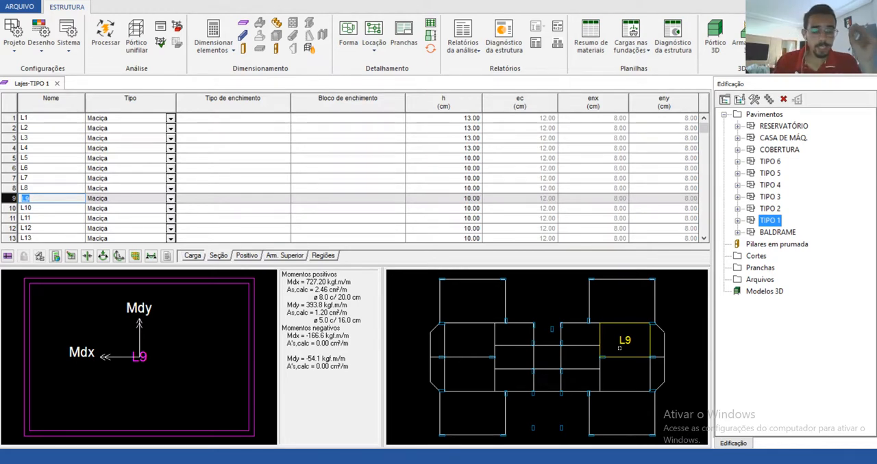
click(464, 337)
click(461, 377)
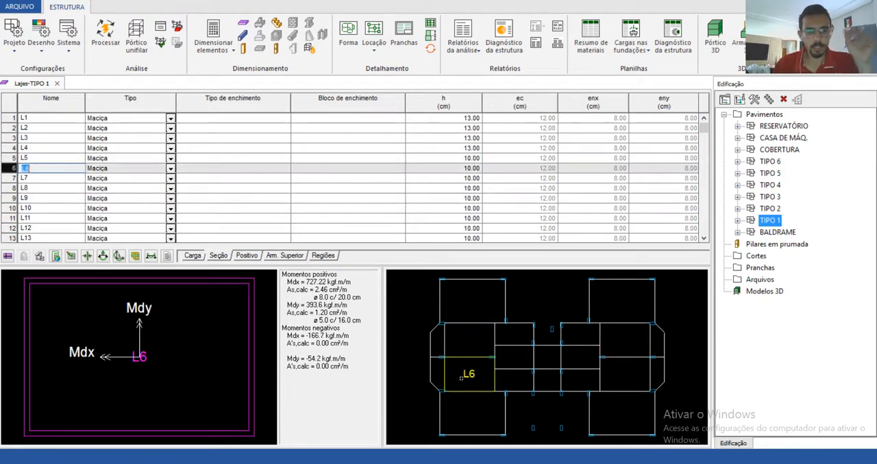
Step: Open the slab displacements drawing for TIPO 1 and inspect the results table and slab L6's displacement
click(103, 256)
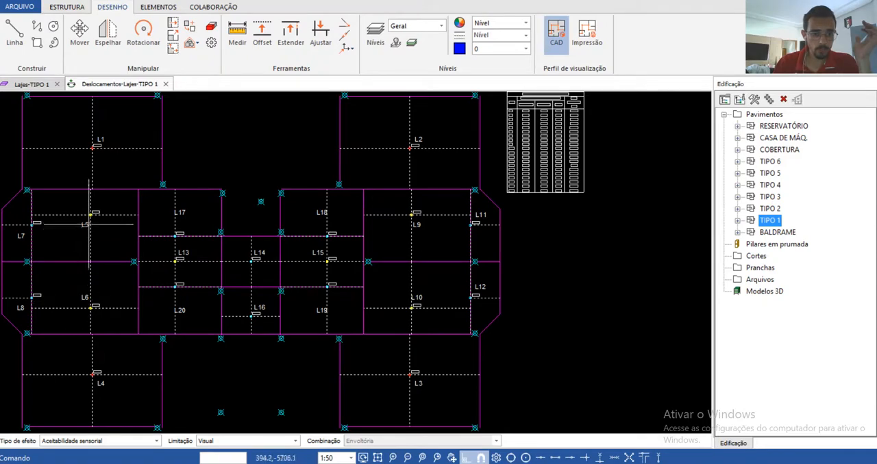
scroll(527, 161, up, 5)
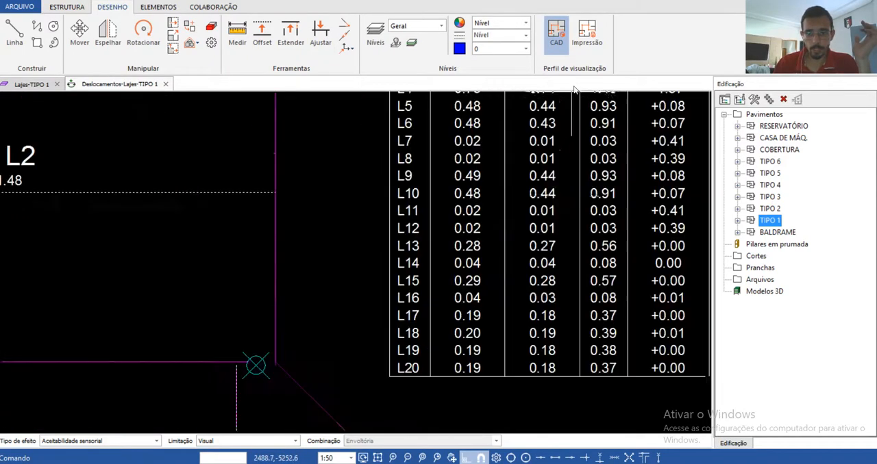
scroll(519, 144, down, 6)
scroll(519, 142, down, 2)
scroll(479, 179, up, 3)
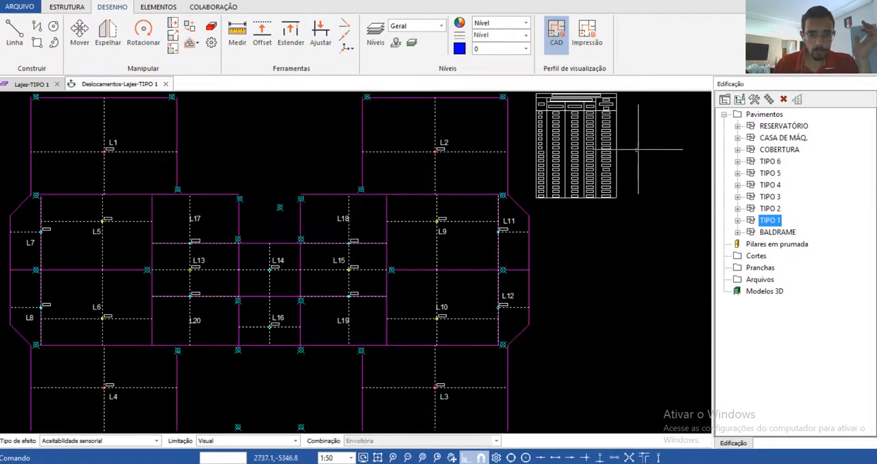
scroll(92, 295, up, 4)
scroll(85, 325, up, 3)
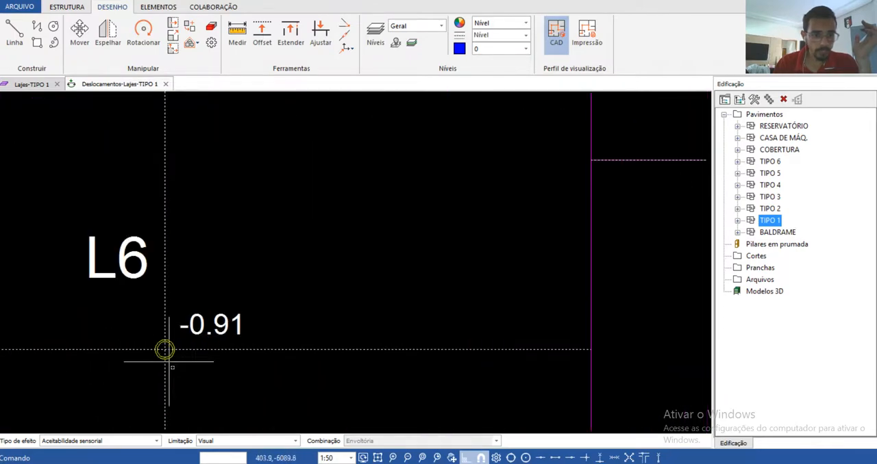
Step: Inspect the displacement marked at the centre of slab L2 on the displacements drawing
scroll(192, 302, down, 5)
scroll(190, 319, down, 4)
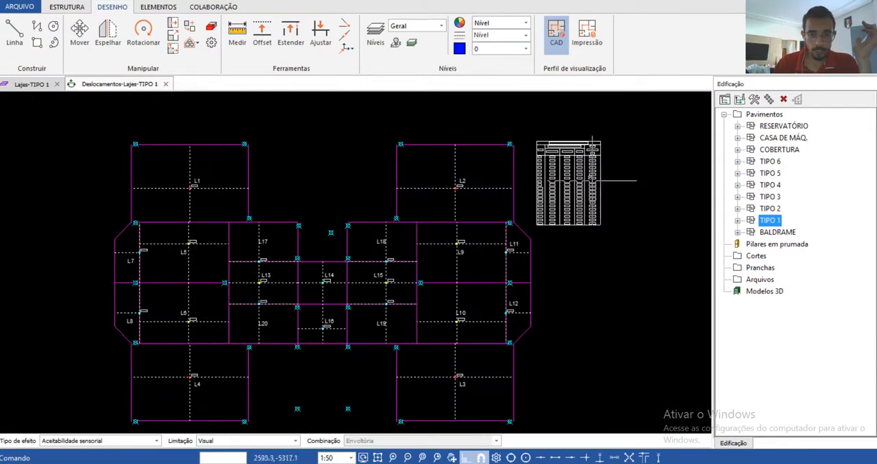
scroll(578, 172, up, 4)
scroll(291, 209, up, 2)
scroll(290, 209, up, 2)
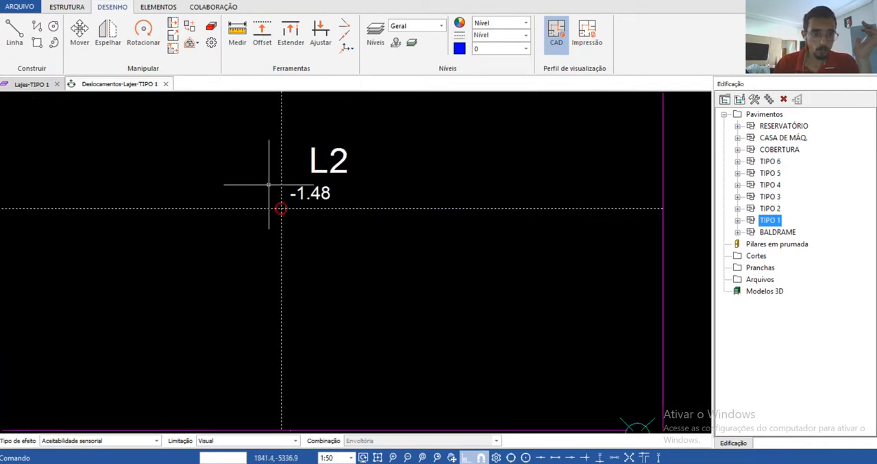
scroll(254, 190, down, 5)
scroll(437, 280, down, 2)
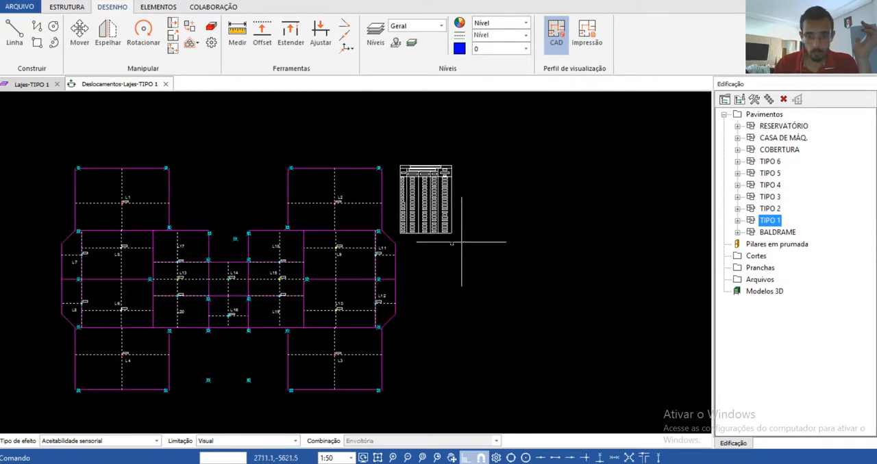
Step: Check the displacement marked at slab L3's centre, and close the displacements drawing
scroll(404, 207, up, 5)
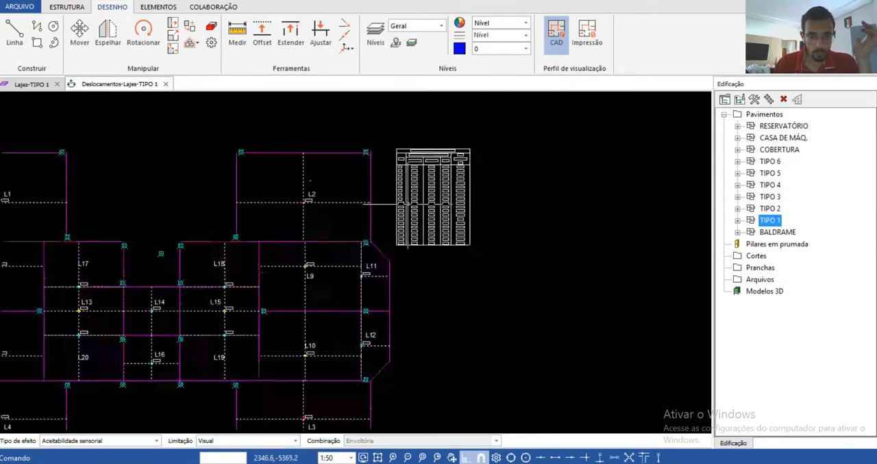
scroll(401, 209, down, 3)
scroll(402, 209, down, 3)
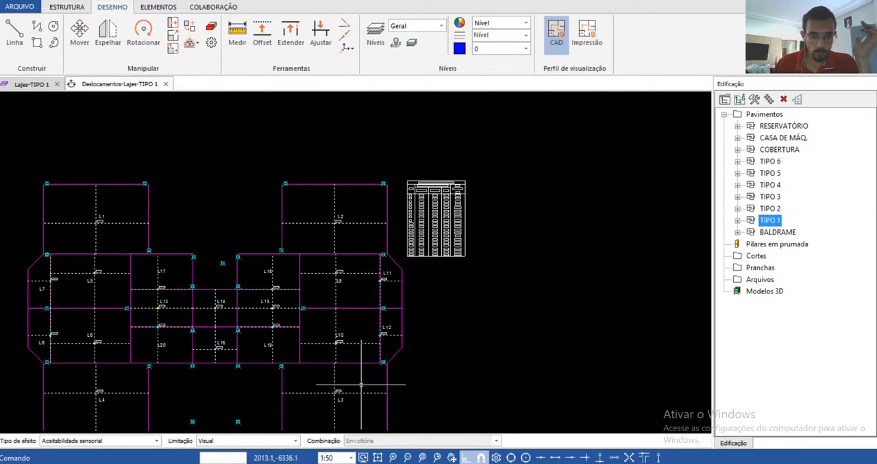
scroll(343, 397, up, 5)
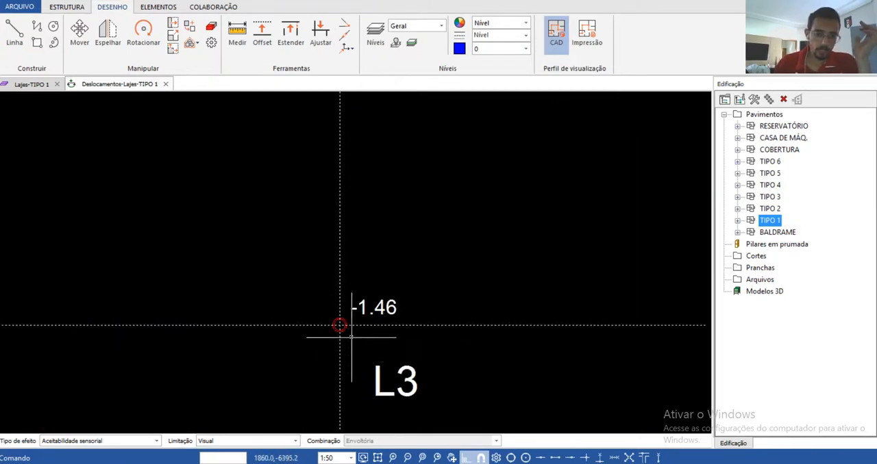
scroll(349, 347, down, 4)
scroll(358, 340, down, 3)
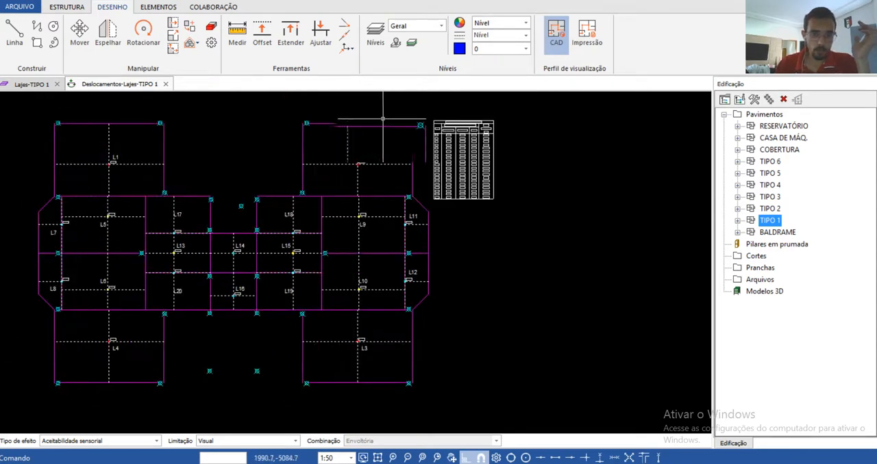
scroll(309, 109, up, 3)
click(166, 85)
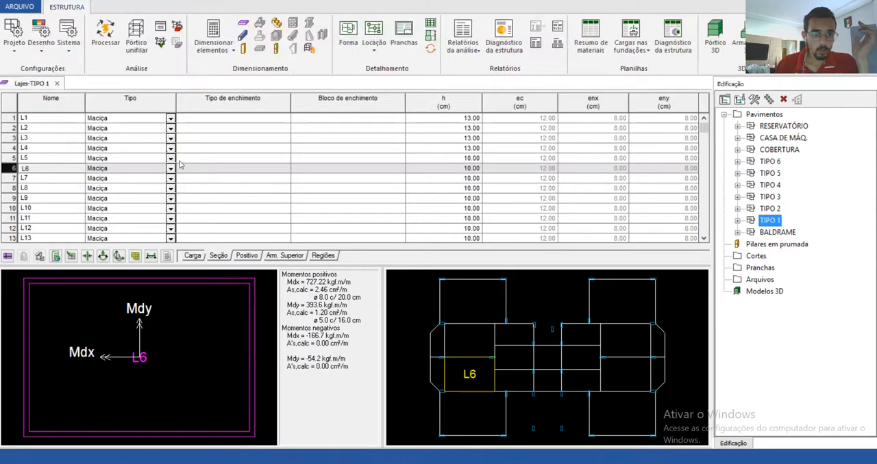
Step: Show the slabs' positive reinforcement data and check the Armadura Y bar options of slab L1, keeping ø 8.0 c/17
click(247, 256)
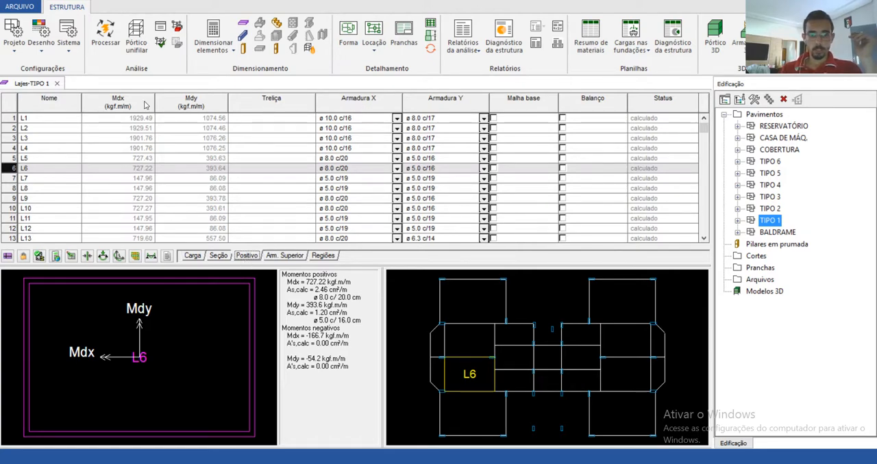
click(58, 119)
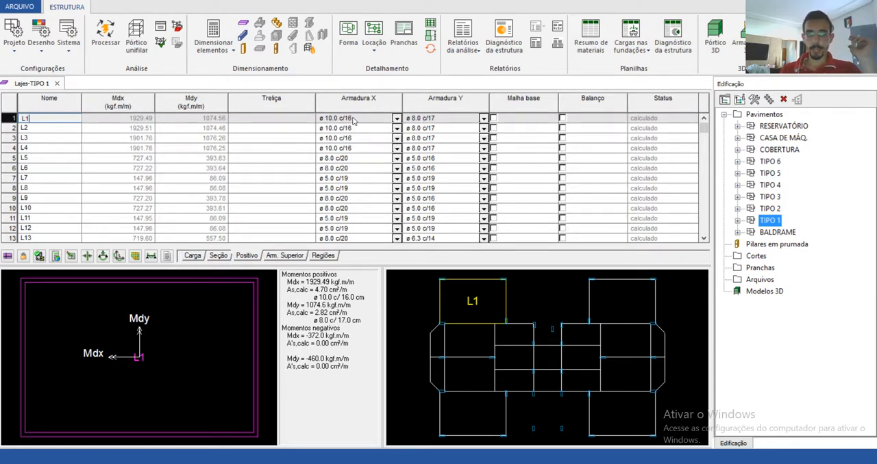
click(429, 120)
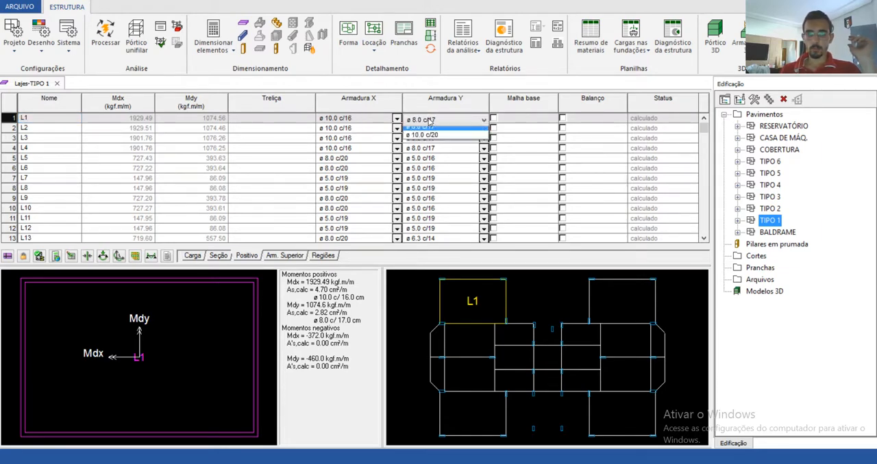
click(430, 120)
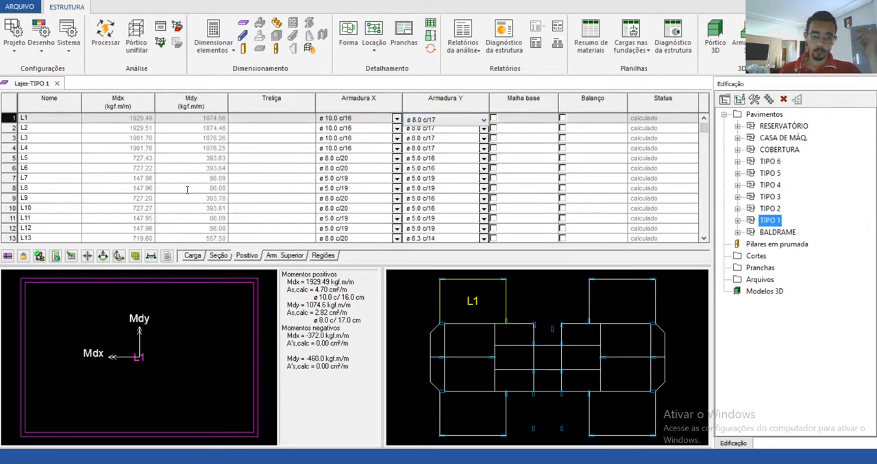
Step: Show the slabs' section data and check the thickness h of slabs L1, L2, L3, L5, L6 and L9
click(217, 255)
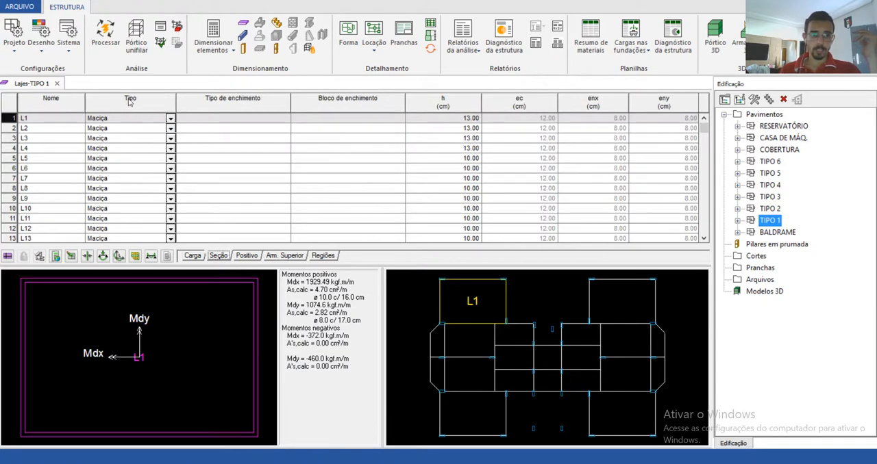
click(461, 118)
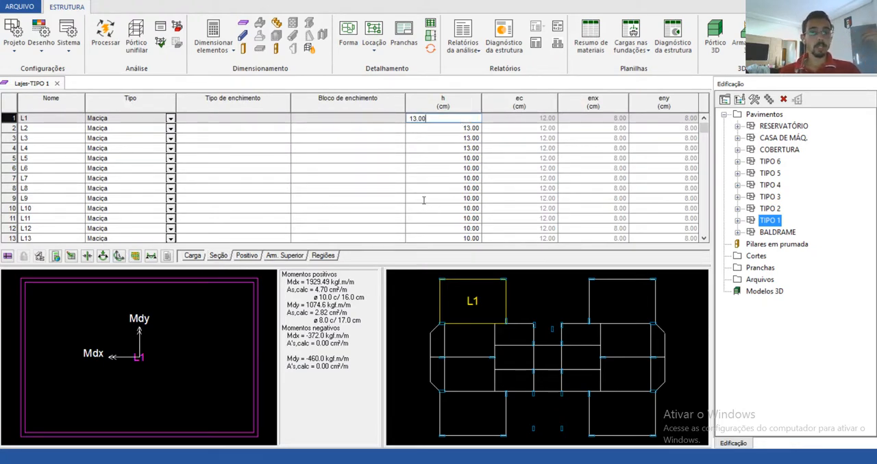
click(430, 130)
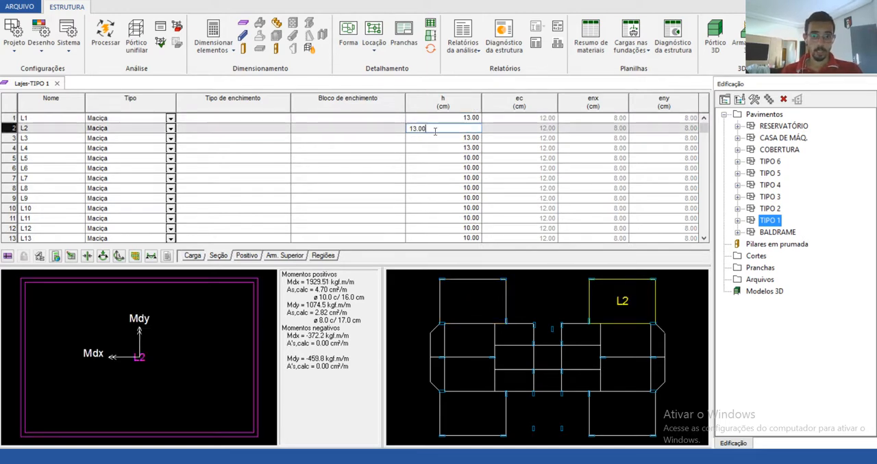
click(432, 138)
click(440, 156)
click(443, 170)
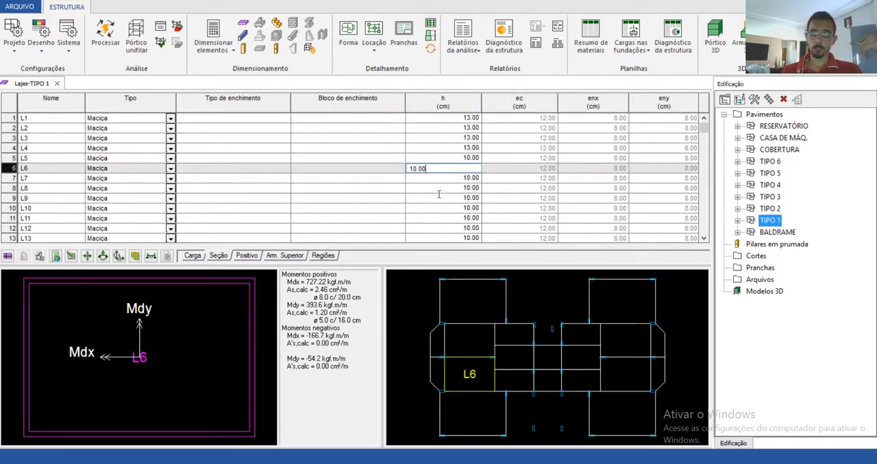
click(438, 198)
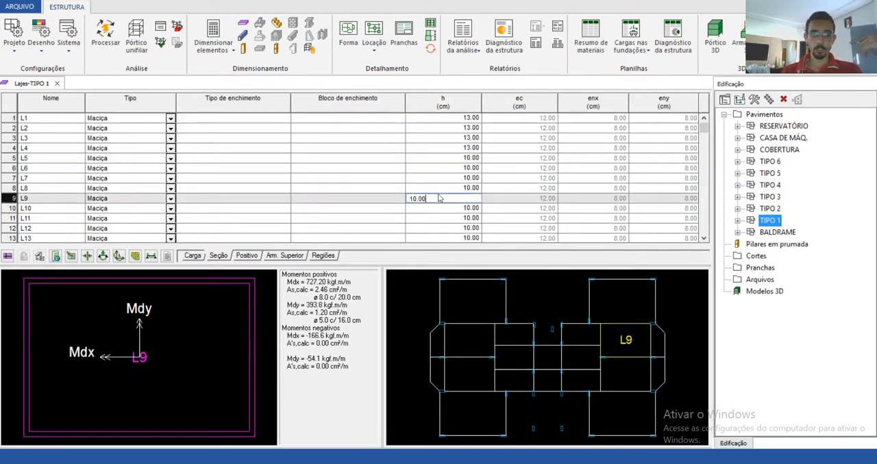
Step: Review the slabs' load data, upper reinforcement data and slab L9's reinforcement regions
click(192, 256)
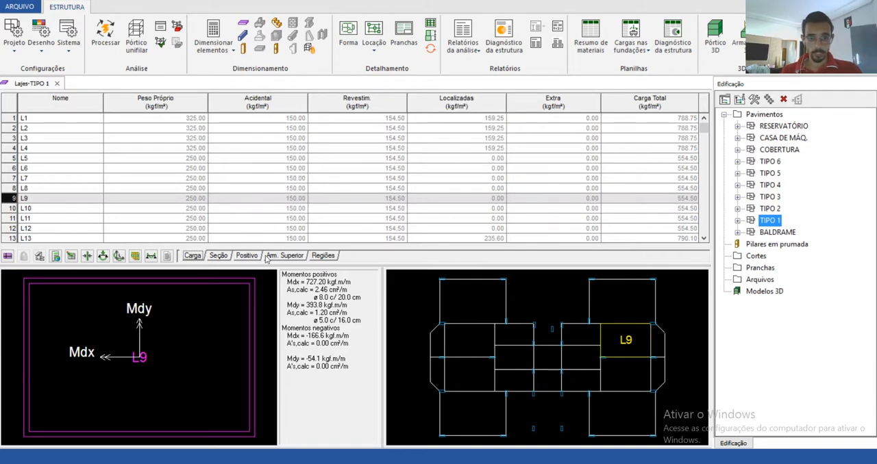
click(271, 256)
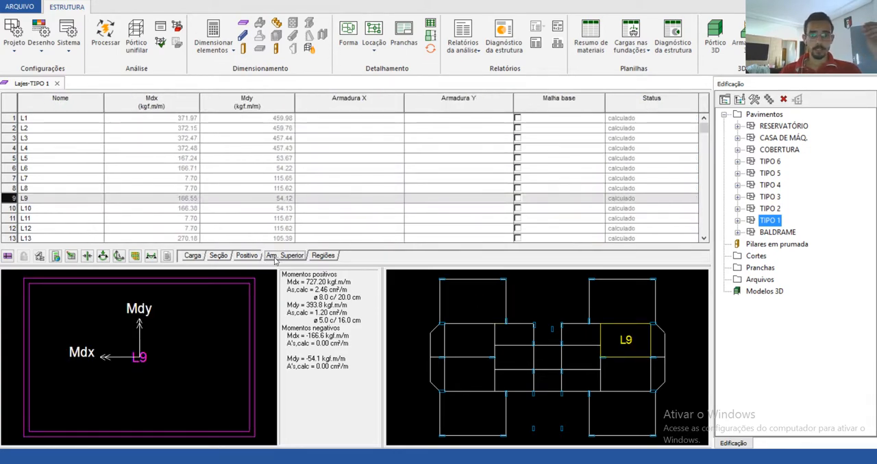
click(322, 259)
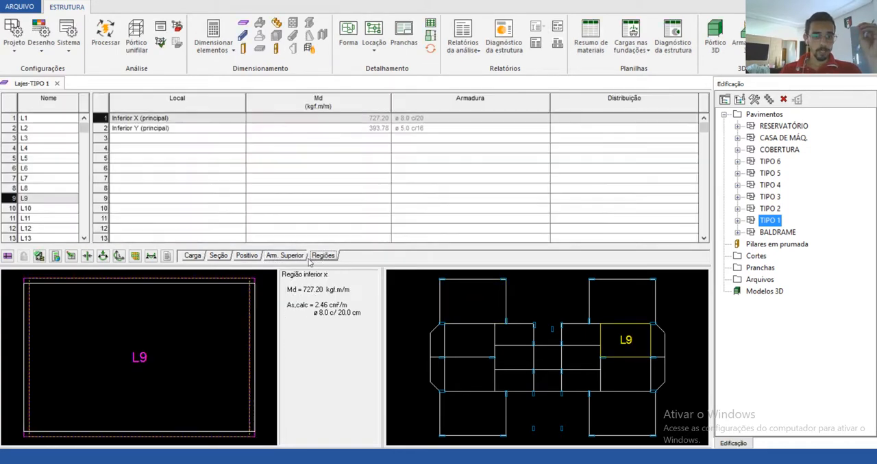
Step: Return to the positive reinforcement data and record the current bar gauges for slabs L1, L2 and L3
click(248, 259)
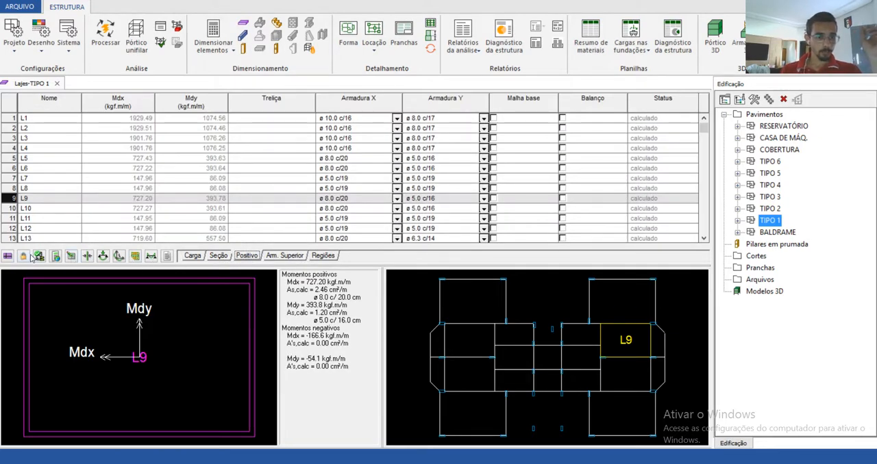
click(51, 119)
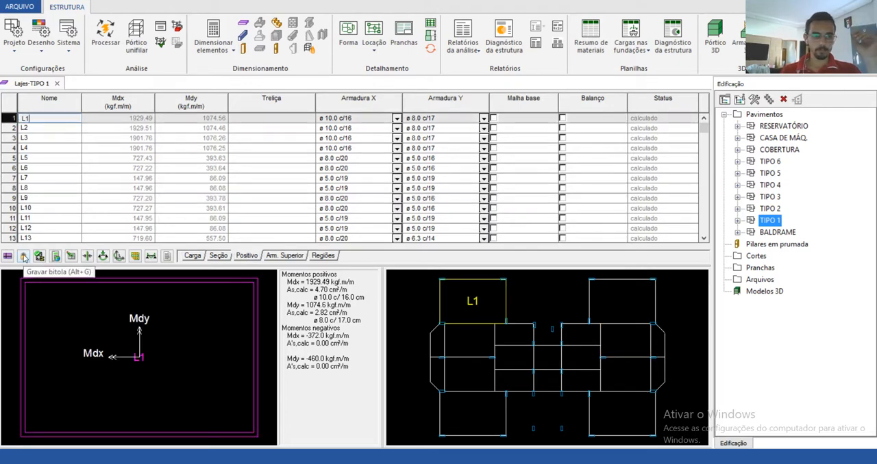
click(24, 256)
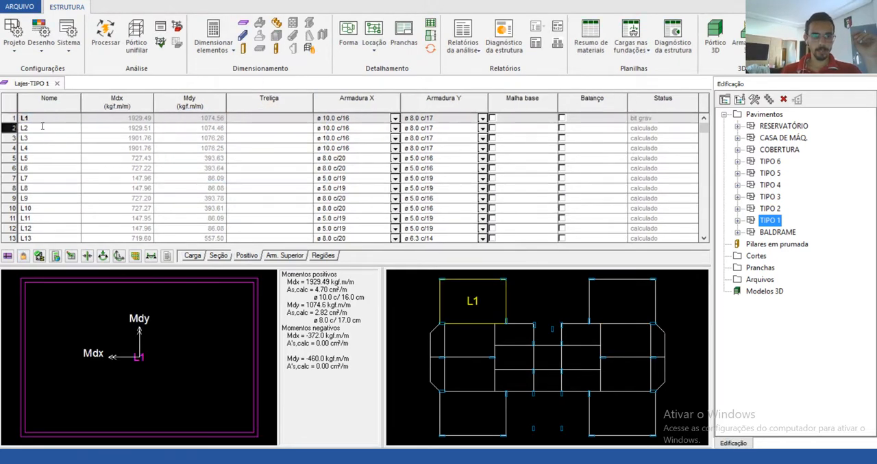
click(23, 256)
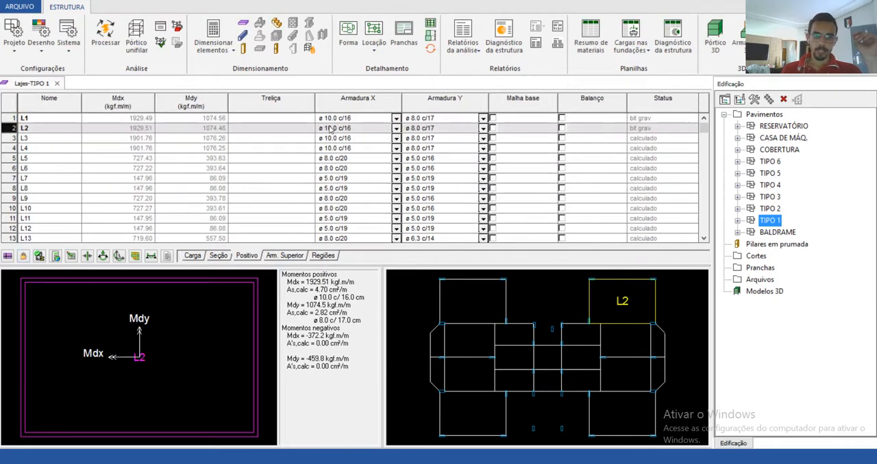
click(24, 257)
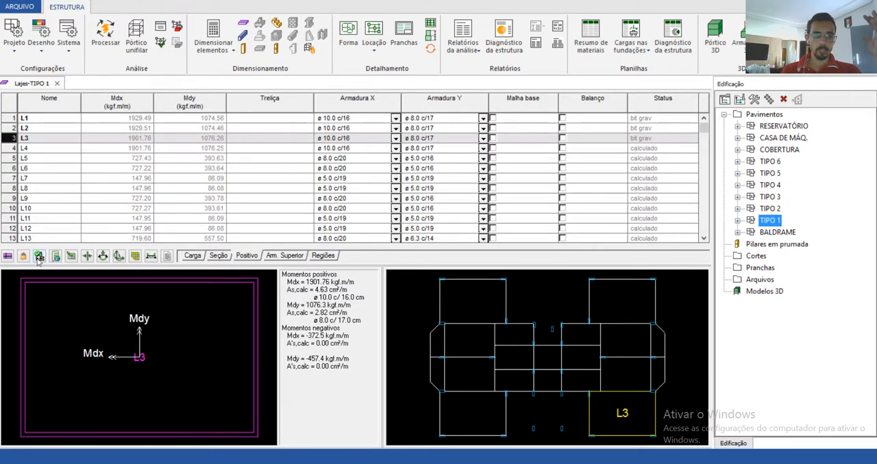
click(39, 257)
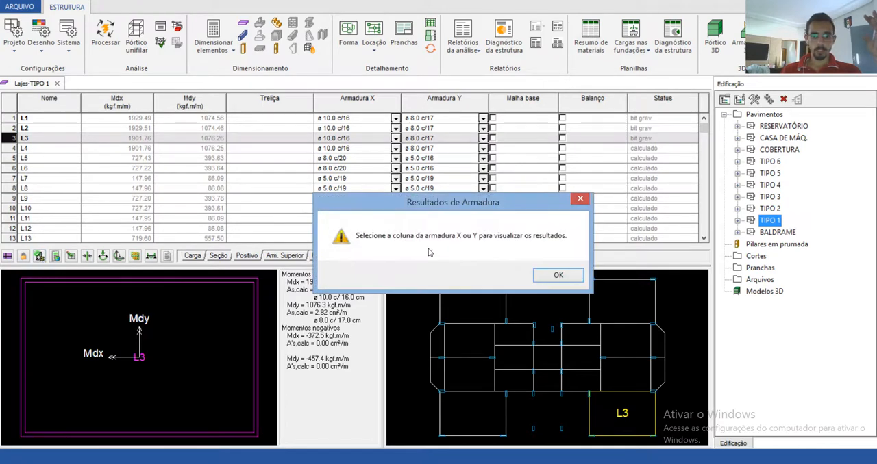
click(552, 275)
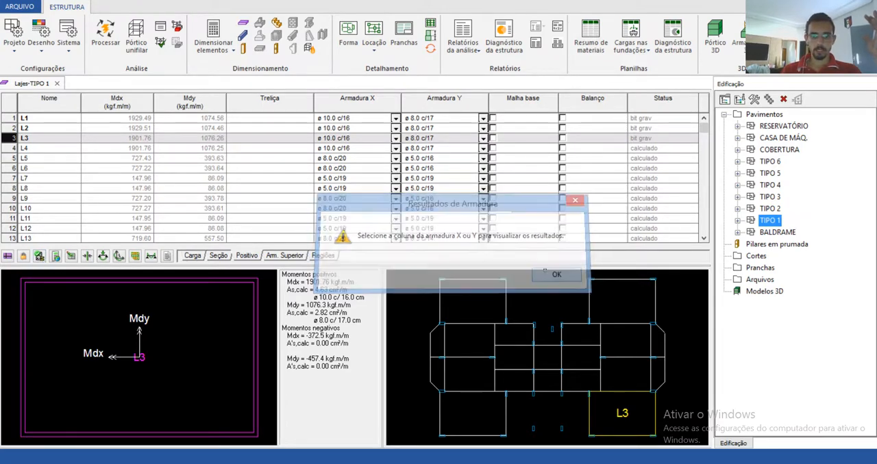
Step: Open the 3D slab grid of TIPO 1 and examine the elastic displacements across the slab panels
click(39, 148)
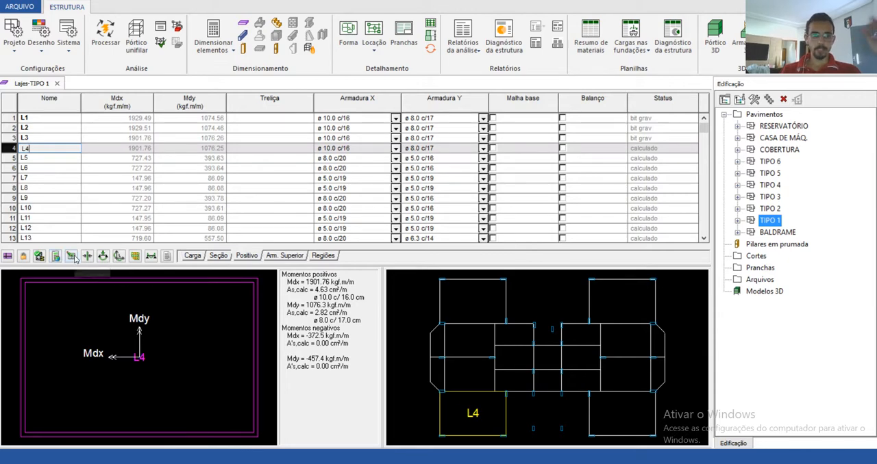
click(136, 257)
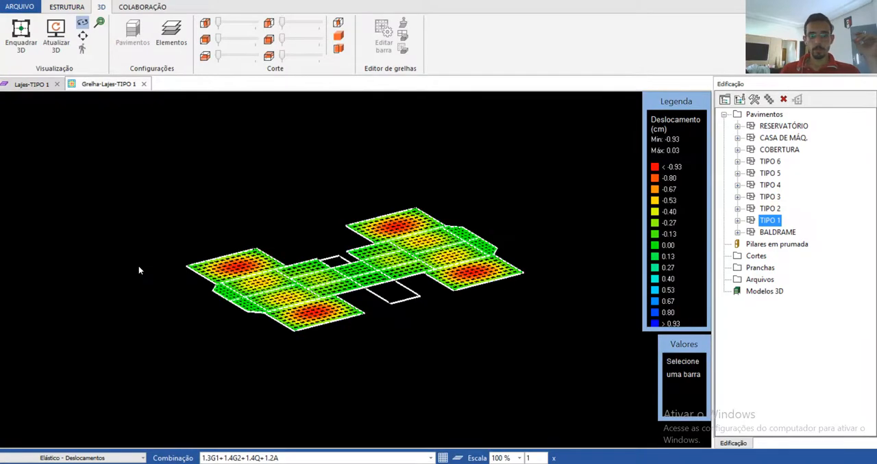
scroll(349, 280, up, 3)
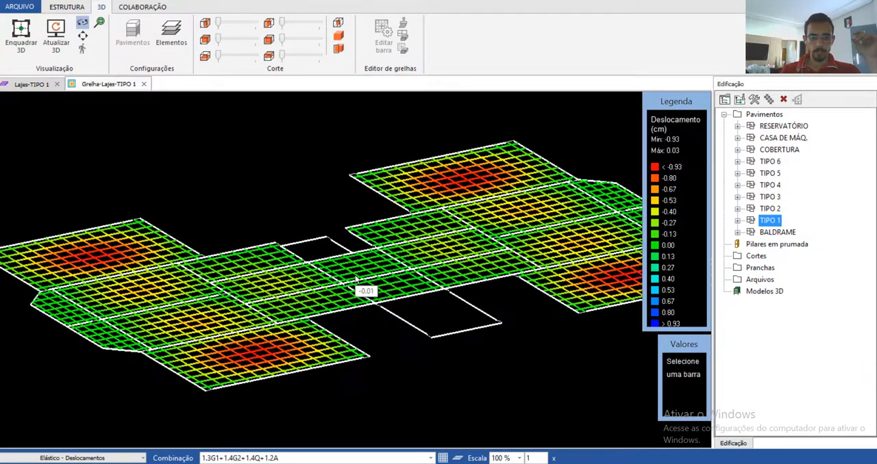
drag(366, 291, 444, 275)
scroll(564, 313, up, 5)
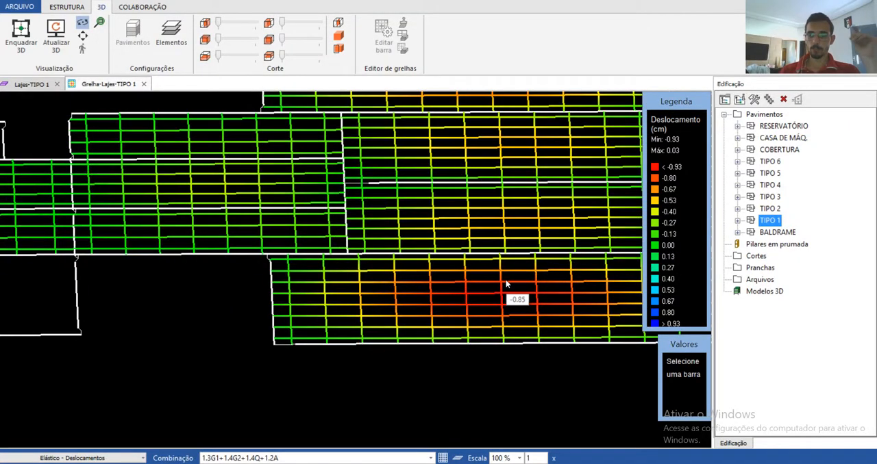
drag(505, 287, 248, 298)
scroll(248, 303, down, 6)
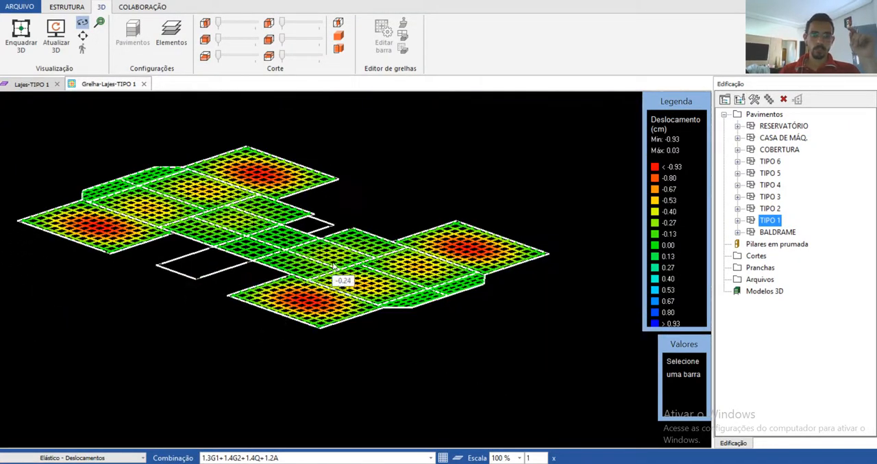
scroll(341, 236, up, 2)
scroll(480, 277, up, 6)
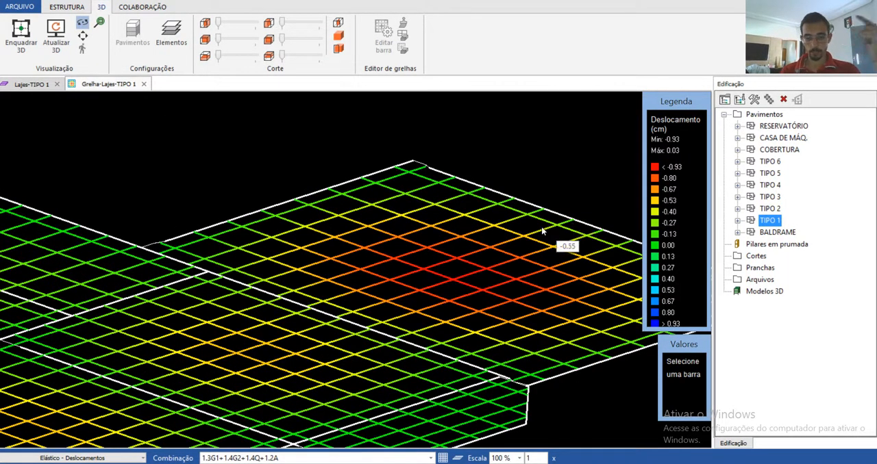
scroll(457, 289, down, 6)
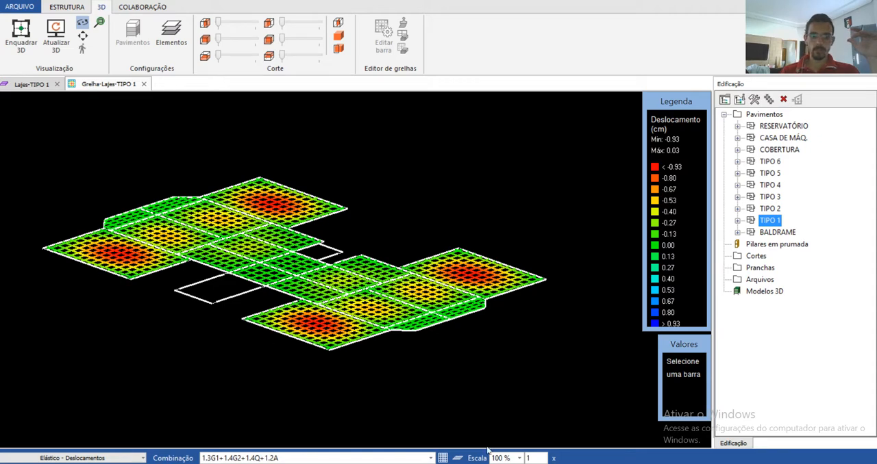
Step: Set the grid's deformation magnification to 100x and examine the deformed shape of the slabs
drag(542, 459, 515, 459)
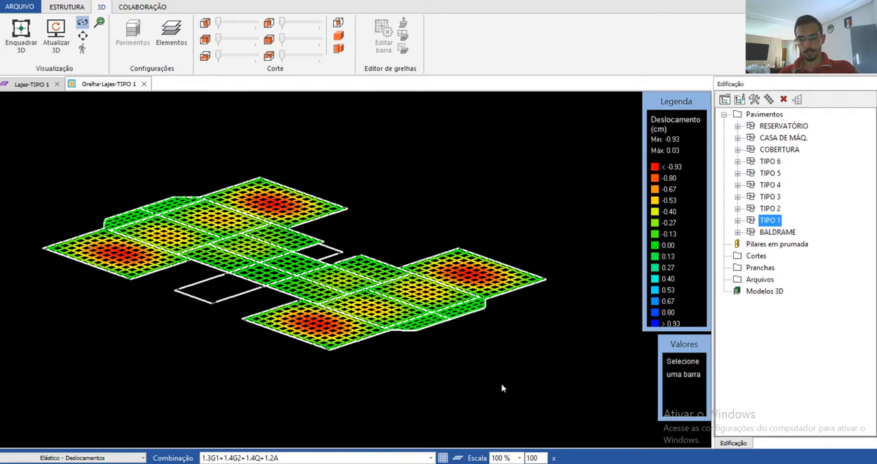
key(Return)
scroll(327, 322, up, 5)
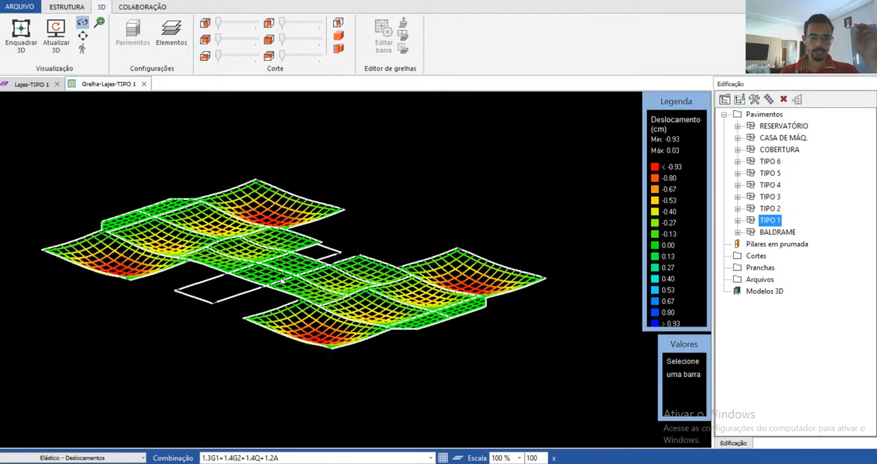
drag(420, 303, 257, 264)
scroll(257, 265, down, 4)
scroll(298, 329, up, 5)
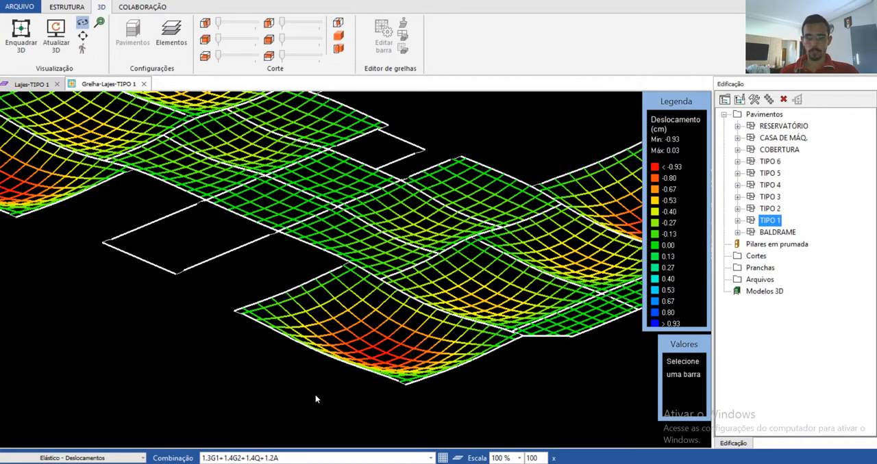
Step: Check the displacement values of the grid bars at the nearest corner slab's most deflected point, and close the slab grid
click(384, 361)
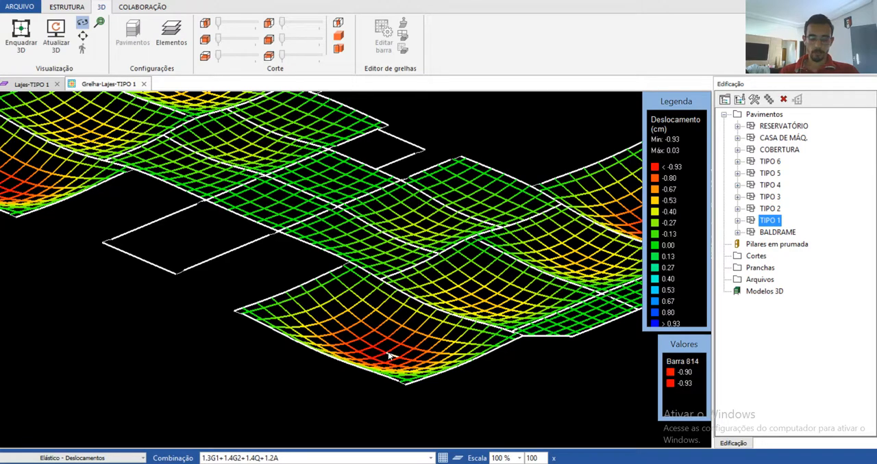
scroll(387, 360, down, 3)
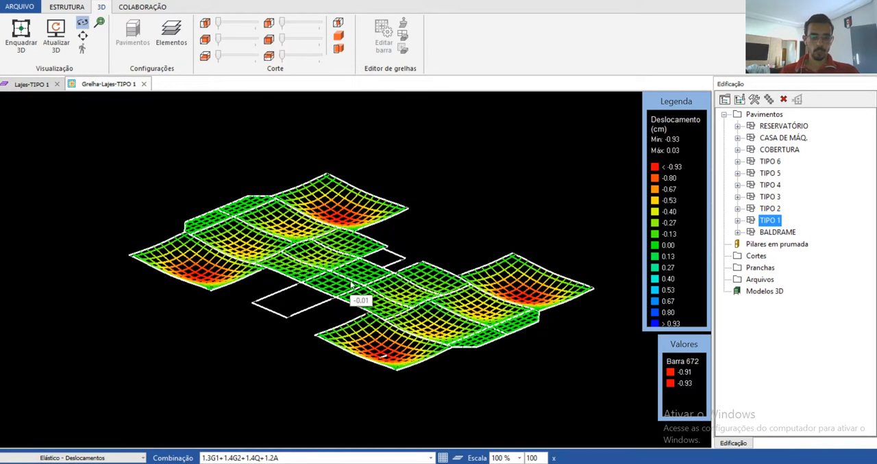
scroll(301, 321, up, 1)
scroll(401, 372, up, 2)
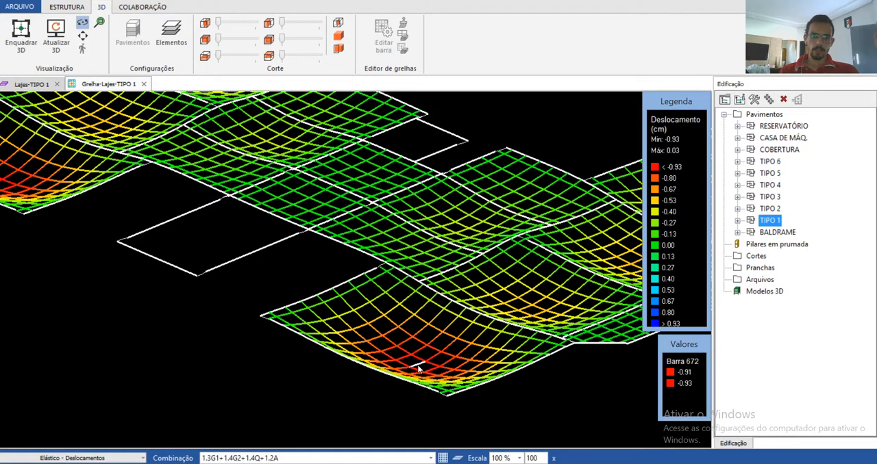
mouse_move(420, 369)
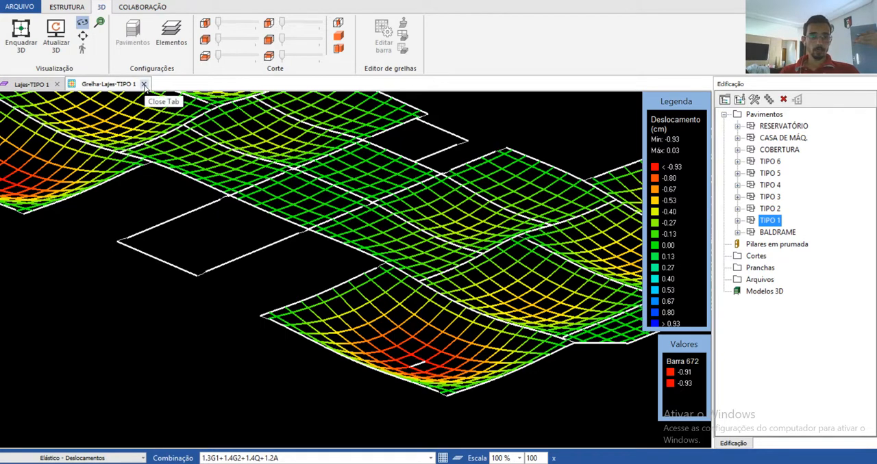
click(144, 84)
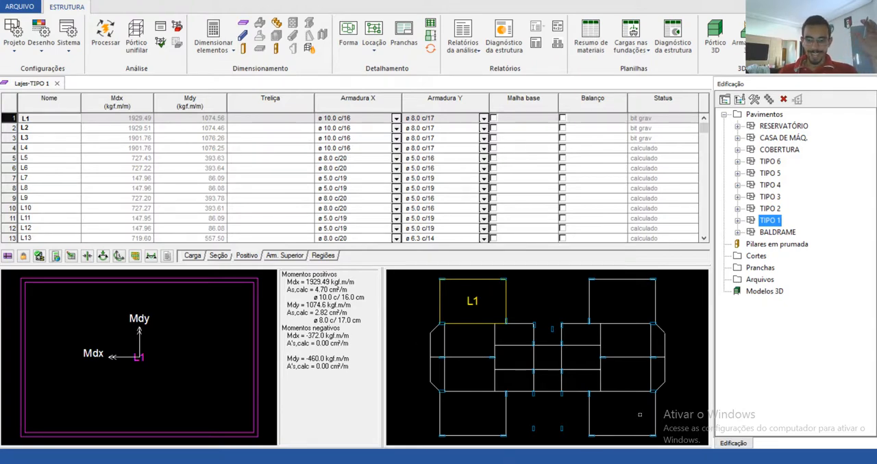
Step: Generate the TIPO 1 slab detailing, enlarge its warnings window, and review the Aviso 101 deflection warnings of slabs L1 and L2
click(7, 257)
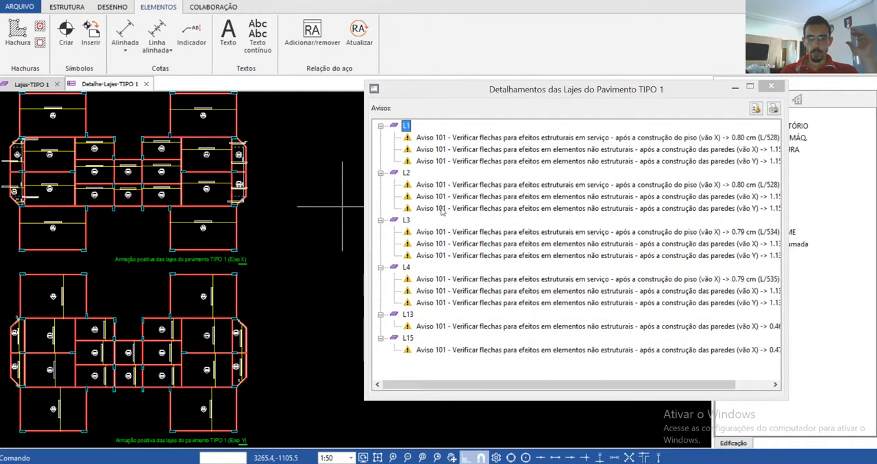
drag(365, 400, 217, 424)
click(346, 139)
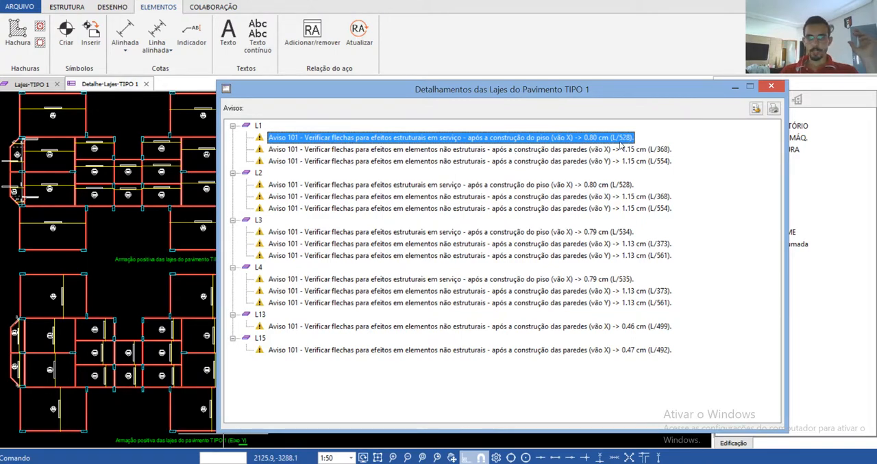
click(437, 148)
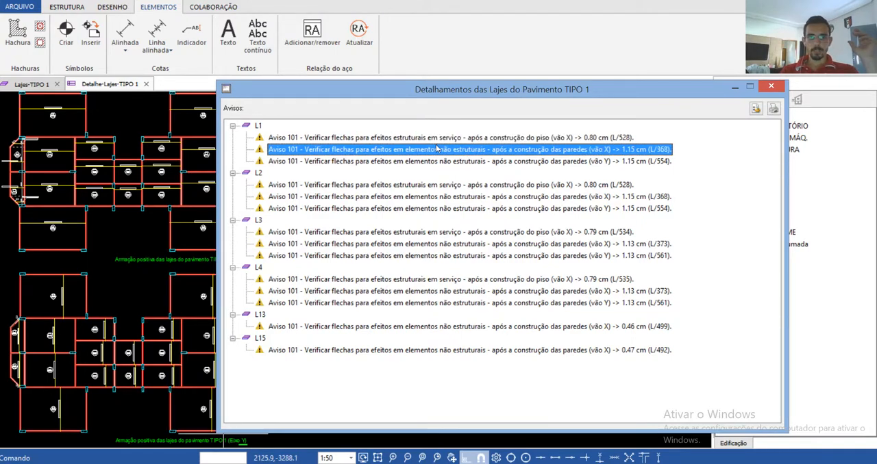
click(416, 162)
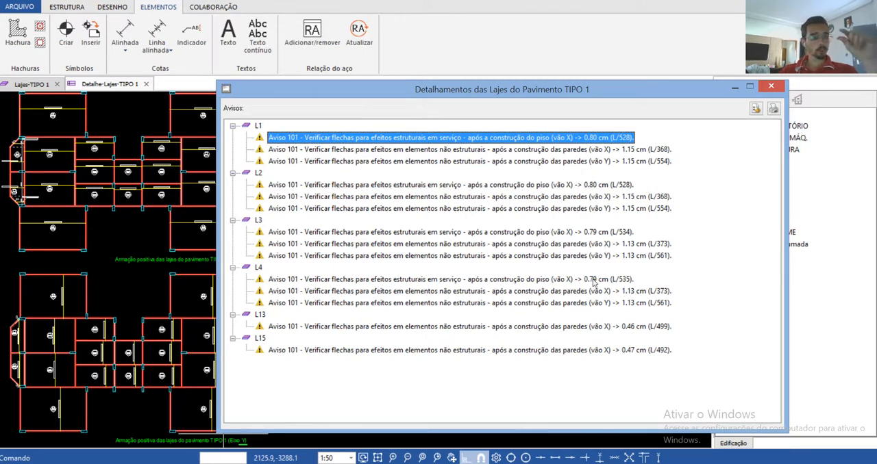
click(620, 187)
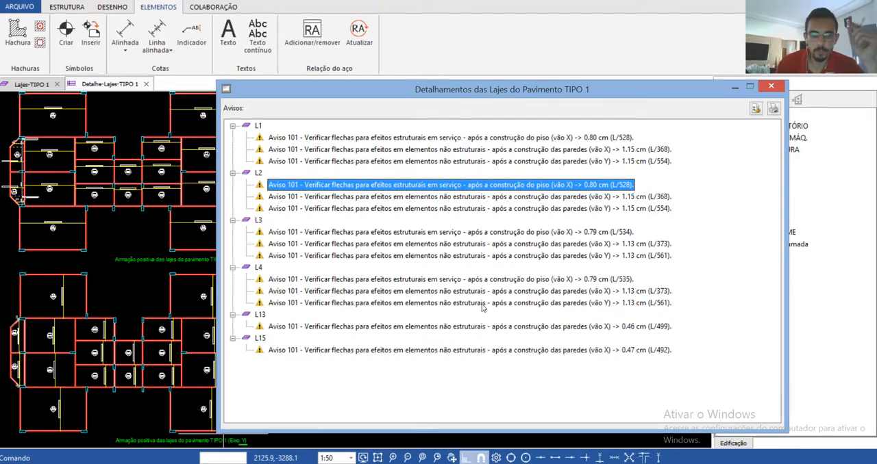
Step: Close the detailing warnings window and examine slab L1's positive reinforcement in the X-axis detailing drawing of TIPO 1
click(772, 87)
scroll(183, 219, down, 3)
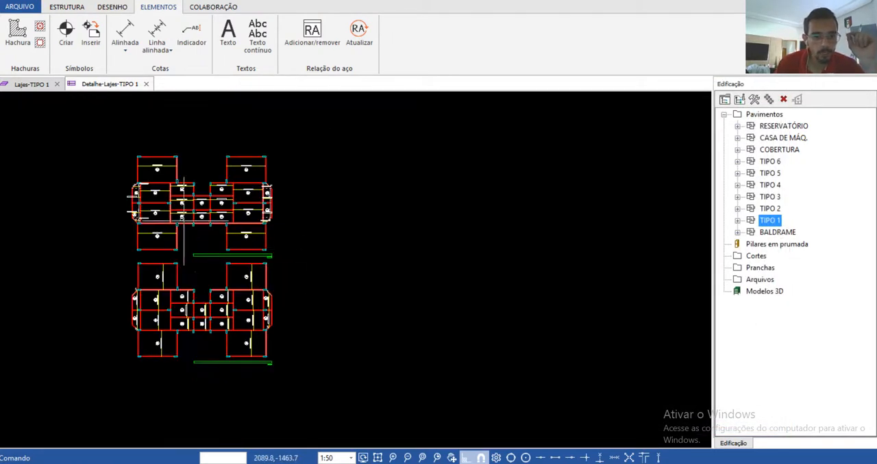
scroll(183, 221, up, 8)
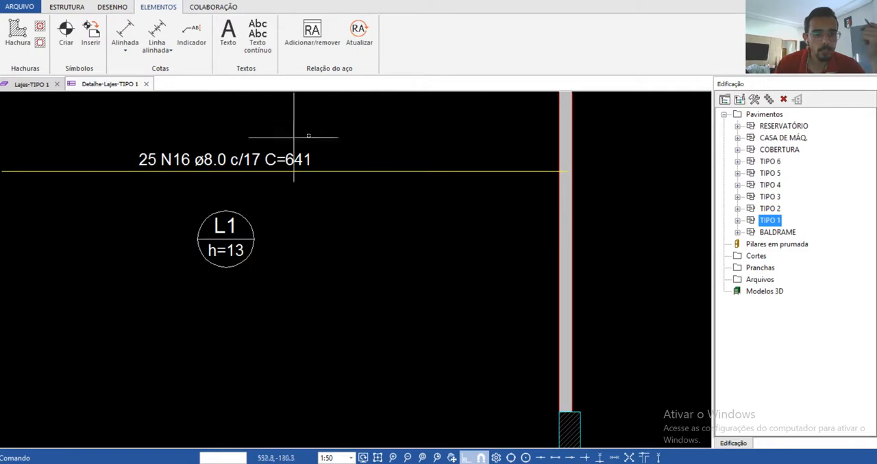
scroll(294, 137, down, 5)
scroll(147, 306, up, 3)
scroll(202, 183, down, 4)
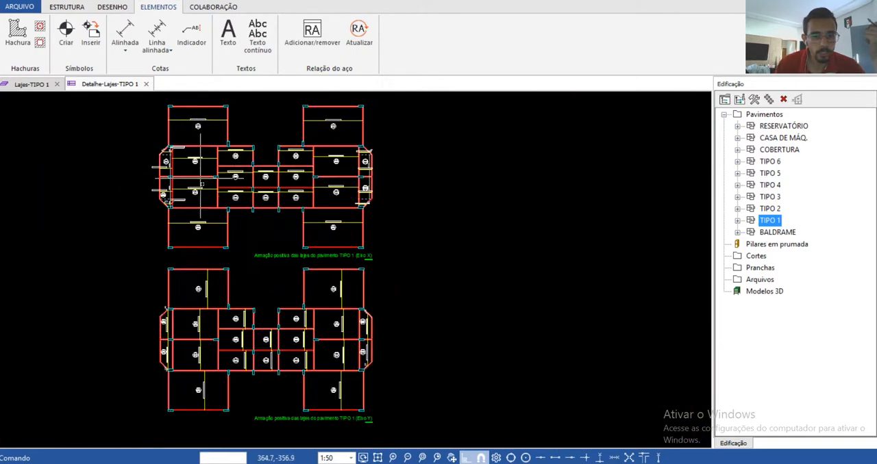
Step: Examine the Y-axis positive reinforcement drawing of TIPO 1, from slab L1 to the central slabs L13 to L20
scroll(202, 184, up, 6)
scroll(236, 221, down, 2)
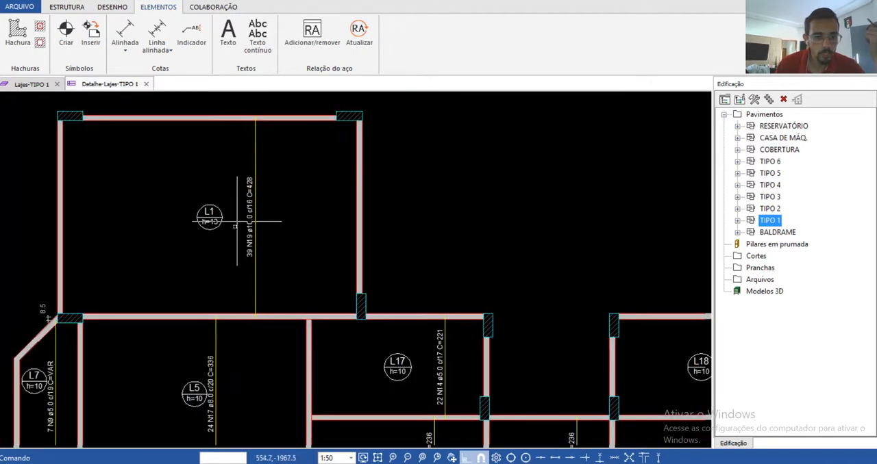
scroll(236, 221, down, 2)
scroll(180, 244, up, 4)
scroll(204, 203, down, 5)
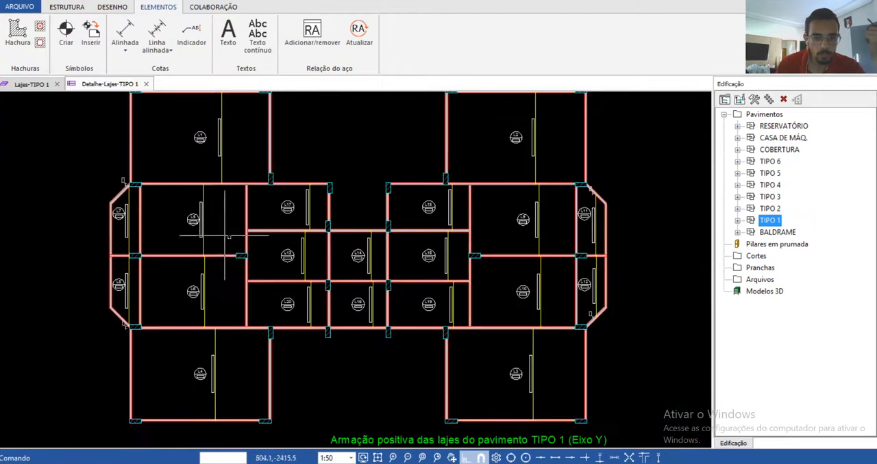
scroll(273, 259, up, 3)
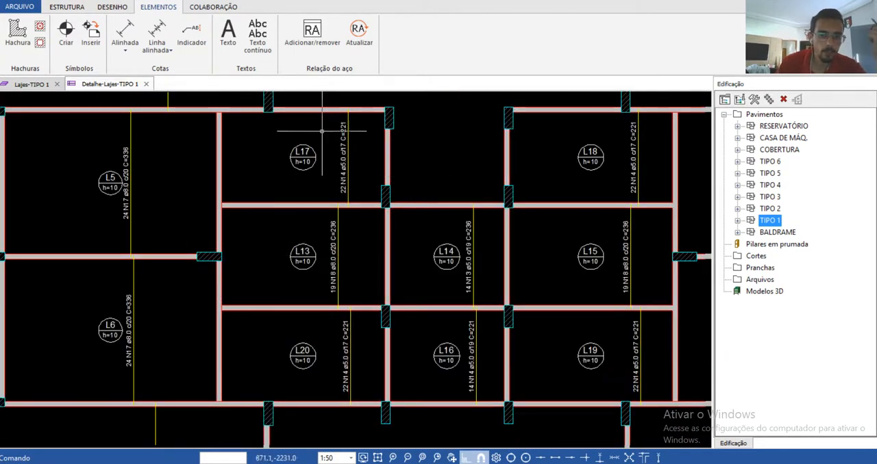
scroll(405, 420, down, 1)
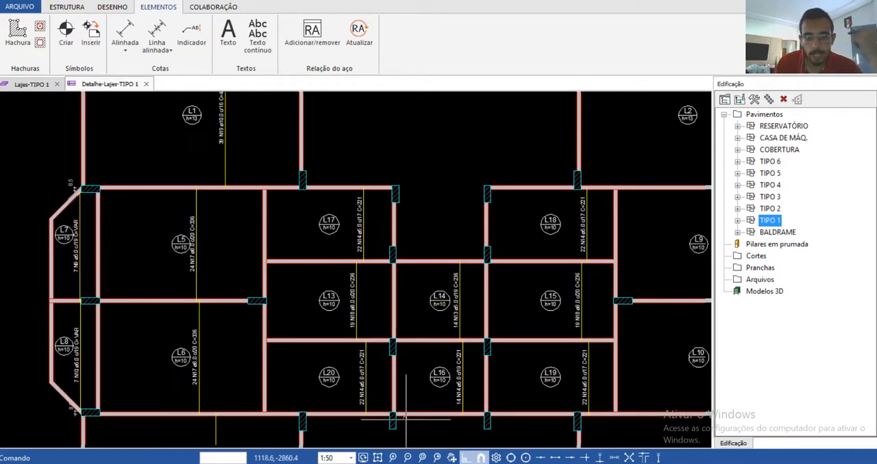
scroll(405, 419, down, 5)
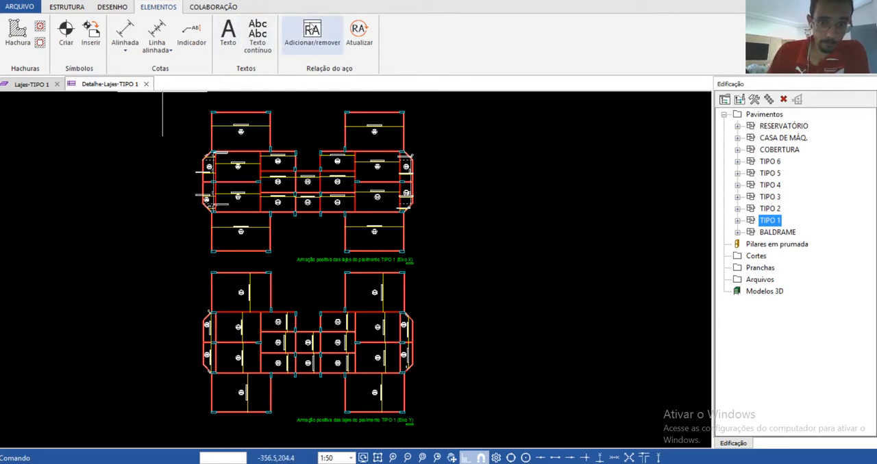
Step: Add the steel schedule (relação do aço) to the TIPO 1 slab detailing and review its steel summary
click(311, 28)
scroll(261, 132, up, 6)
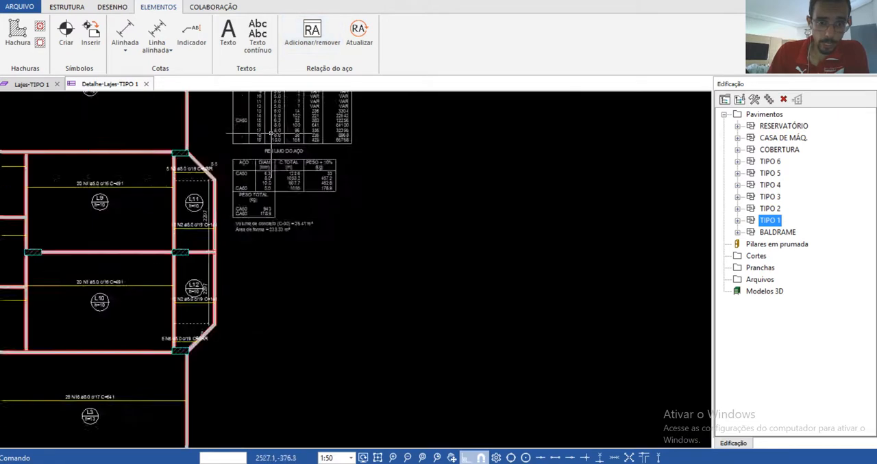
scroll(397, 288, down, 10)
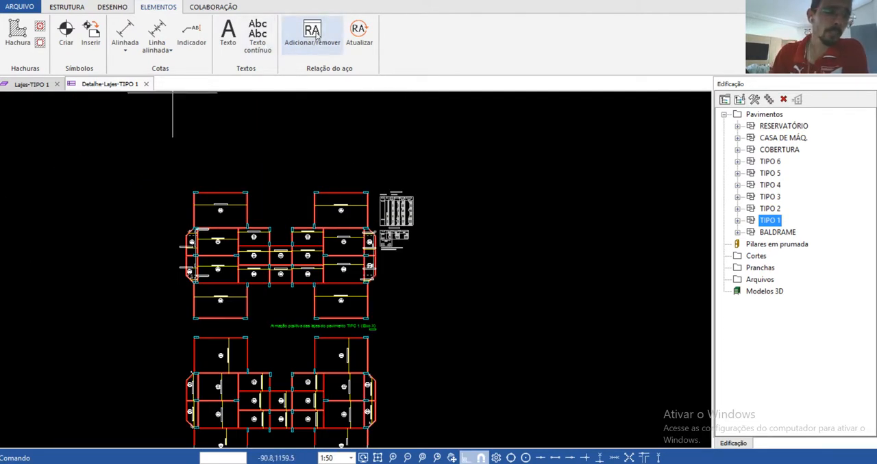
scroll(281, 236, down, 3)
scroll(309, 333, up, 4)
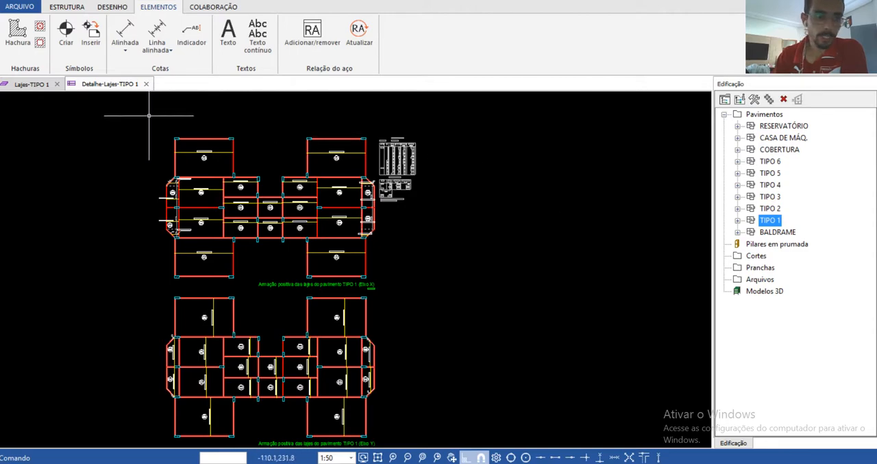
Step: Close the slab detailing and slab dimensioning windows, and open the TIPO 1 croqui to examine its slab layout
click(146, 83)
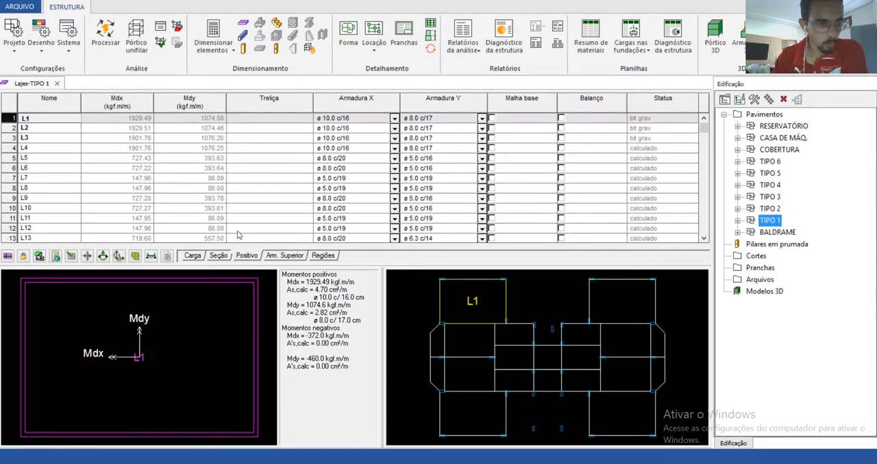
click(59, 83)
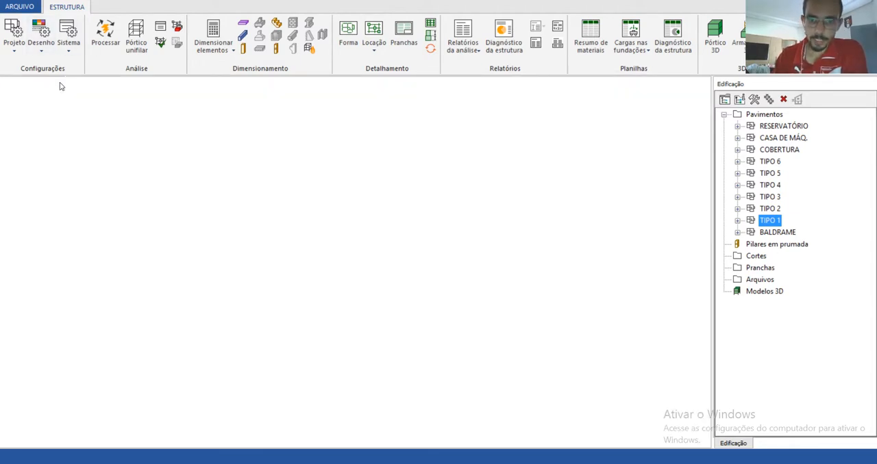
double_click(762, 221)
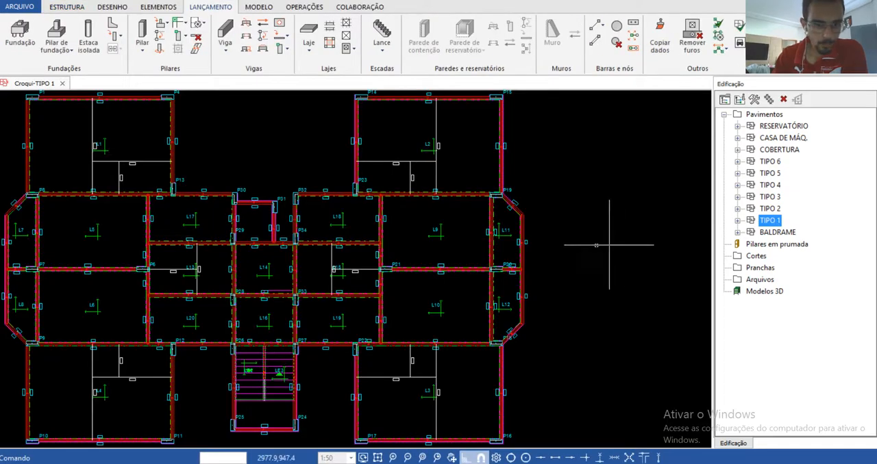
scroll(53, 176, up, 5)
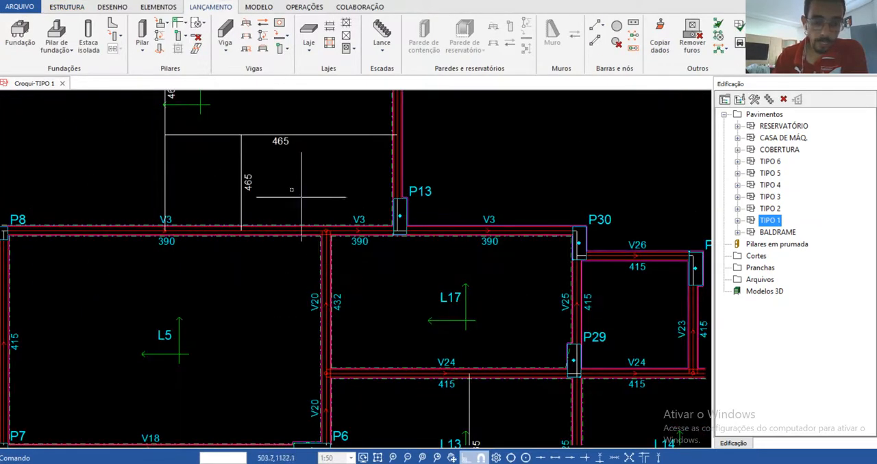
scroll(288, 198, down, 4)
scroll(231, 229, down, 1)
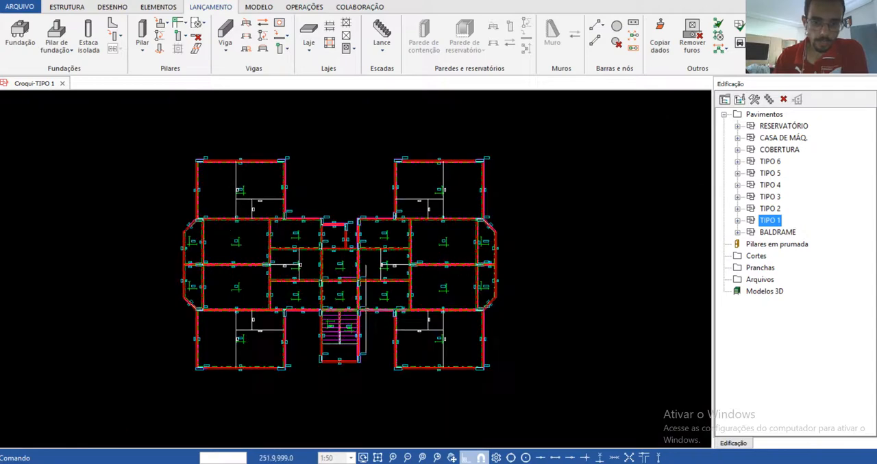
scroll(367, 309, up, 1)
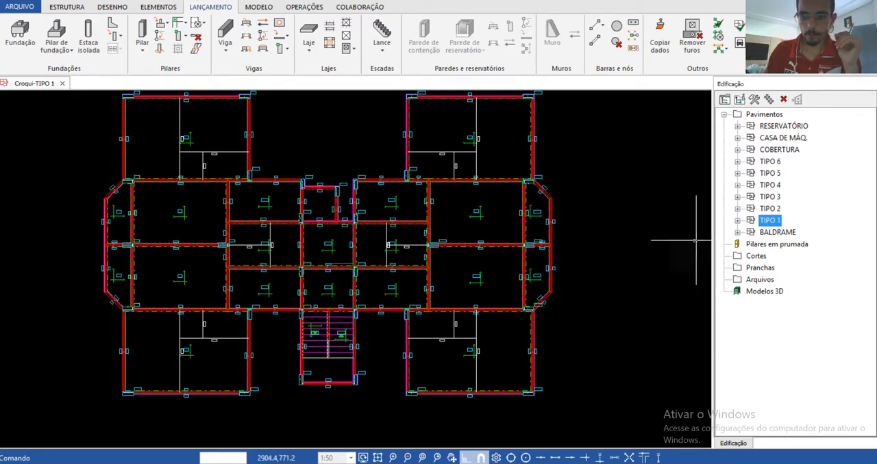
Step: Open the croquis of floors TIPO 2, TIPO 3, TIPO 4, TIPO 5 and TIPO 6 to compare their layouts
click(770, 209)
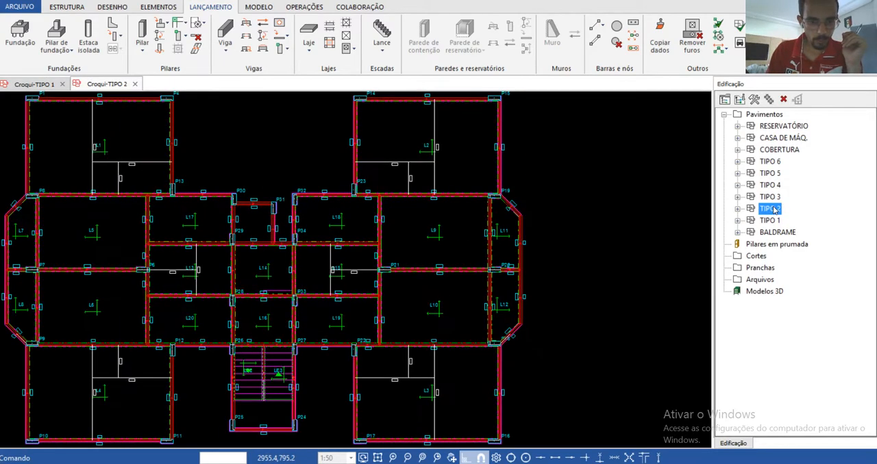
click(769, 197)
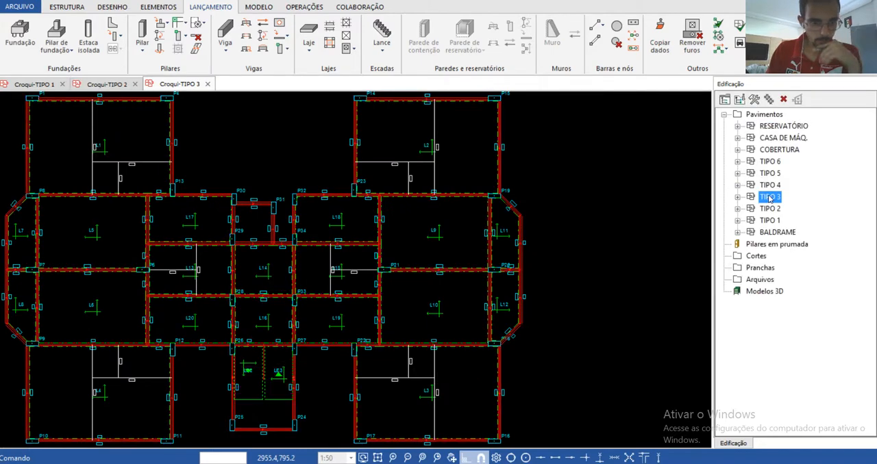
click(768, 186)
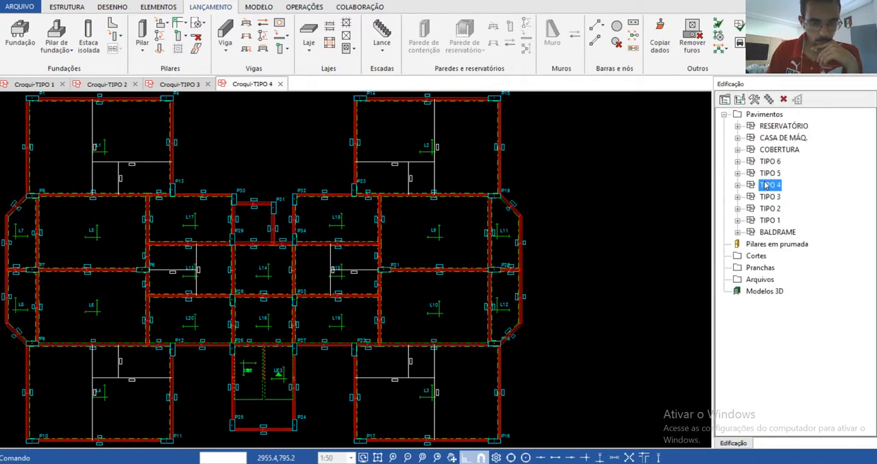
click(768, 173)
click(770, 162)
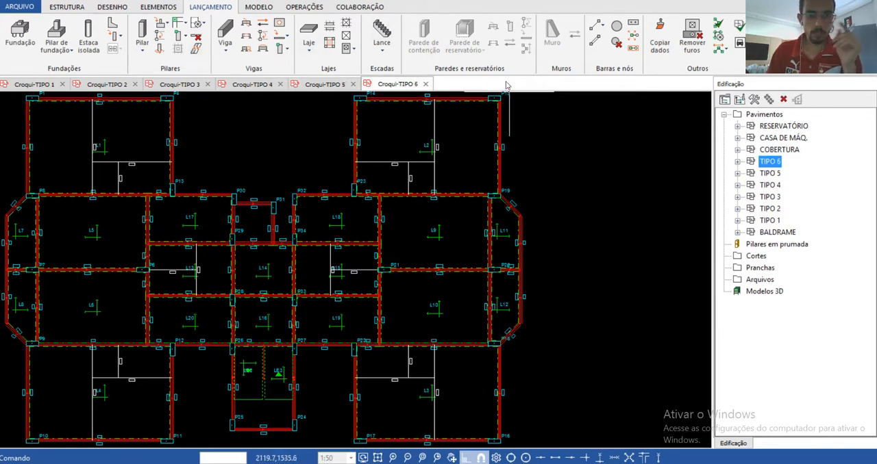
Step: Close all the open floor croquis, from TIPO 6 down to TIPO 1
click(426, 83)
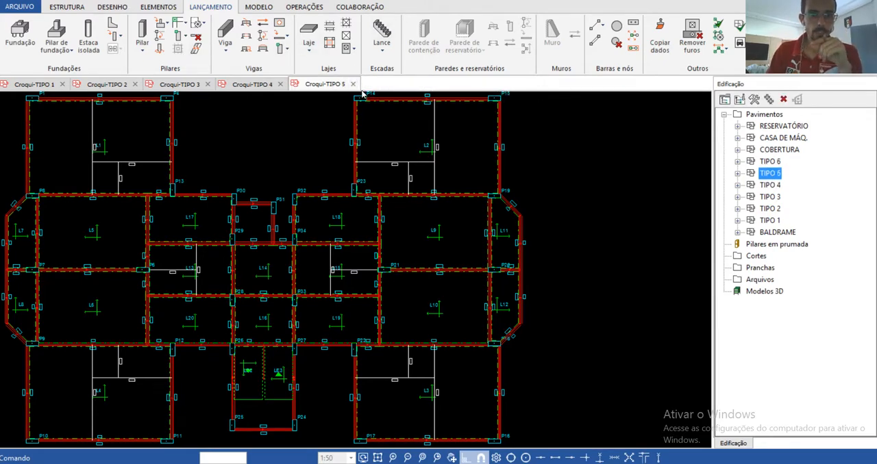
click(353, 83)
click(281, 84)
click(209, 84)
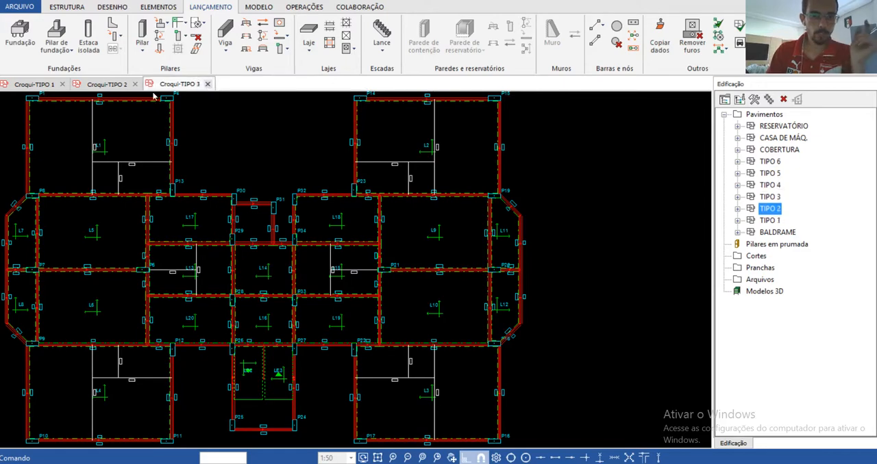
click(135, 84)
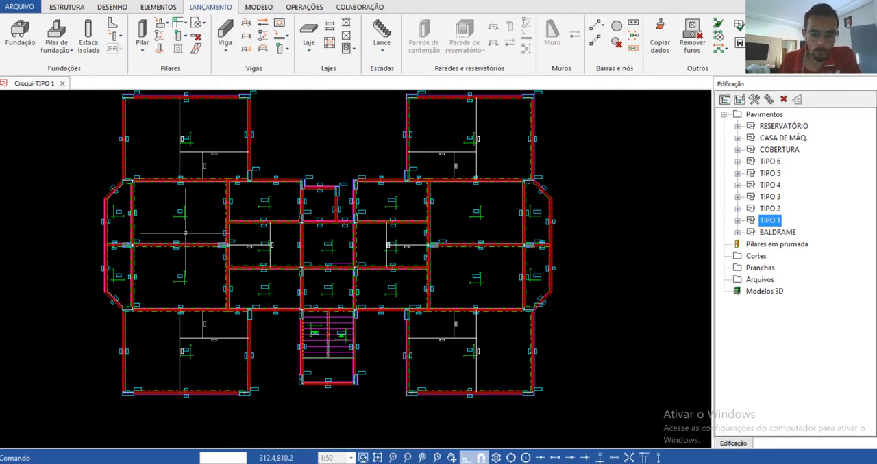
click(62, 84)
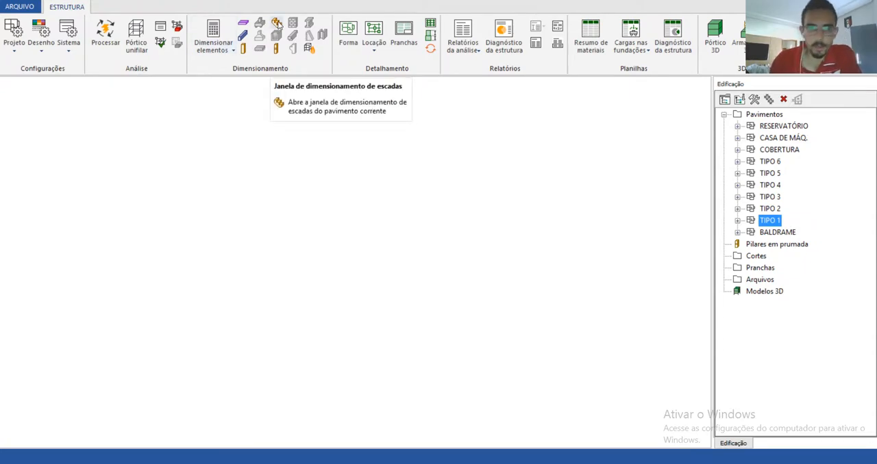
Step: Open the stair dimensioning of TIPO 1, check stair slabs LE1, LE2 and LE3, and close it
click(277, 23)
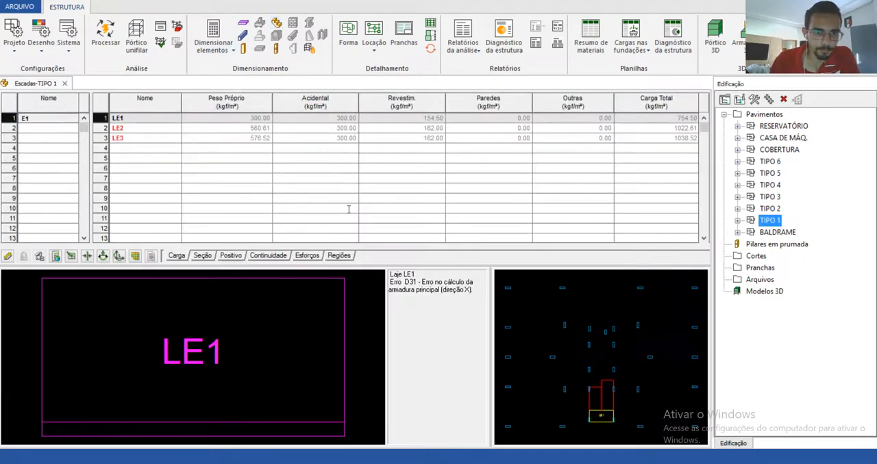
click(127, 128)
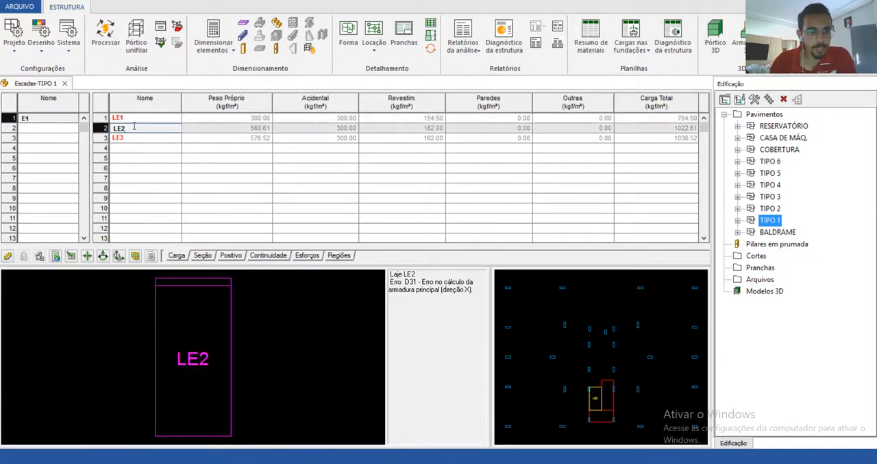
click(124, 138)
click(64, 84)
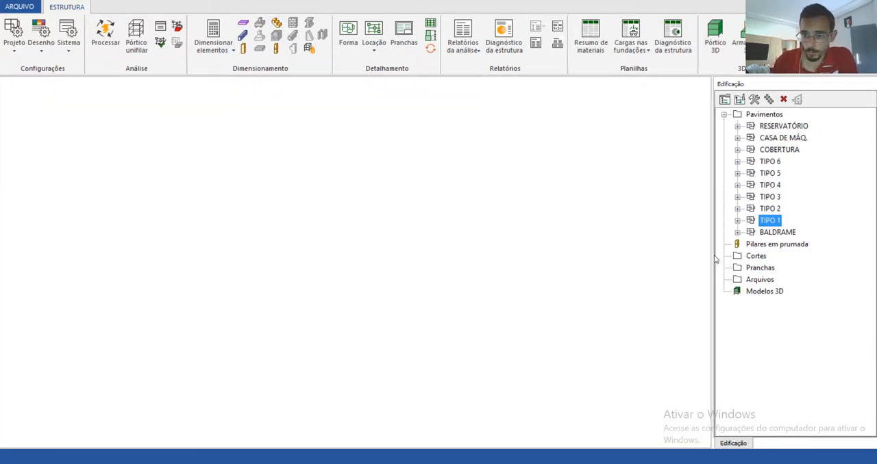
Step: Open the TIPO 2 croqui and its stair dimensioning, and check the moments and reinforcement of stair slab LE3
double_click(770, 209)
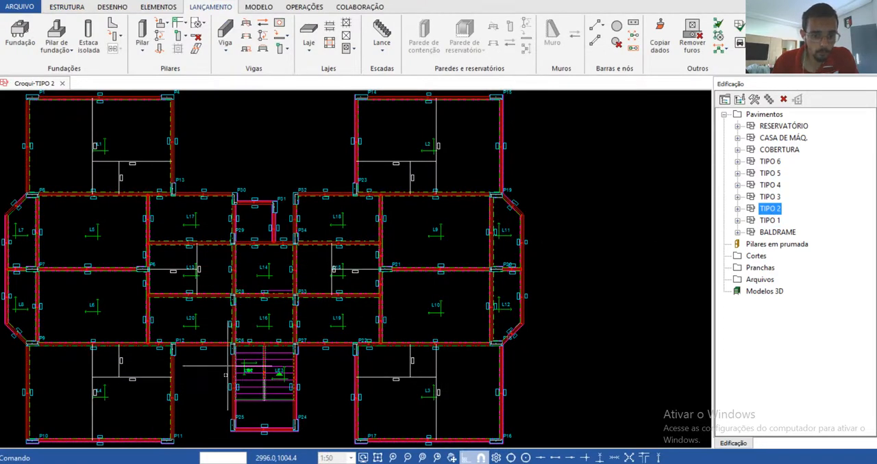
click(67, 7)
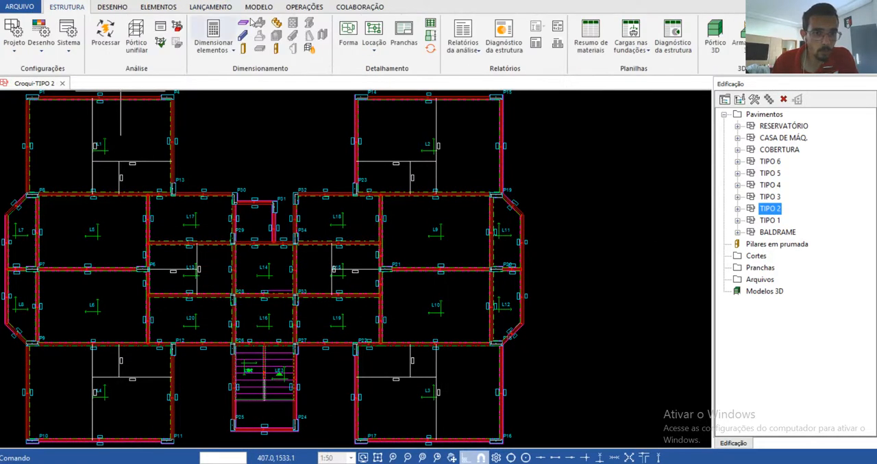
click(274, 23)
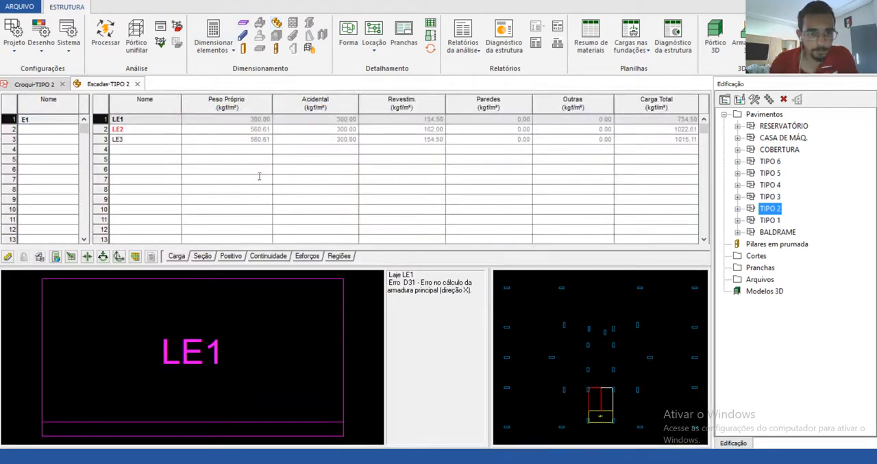
click(119, 140)
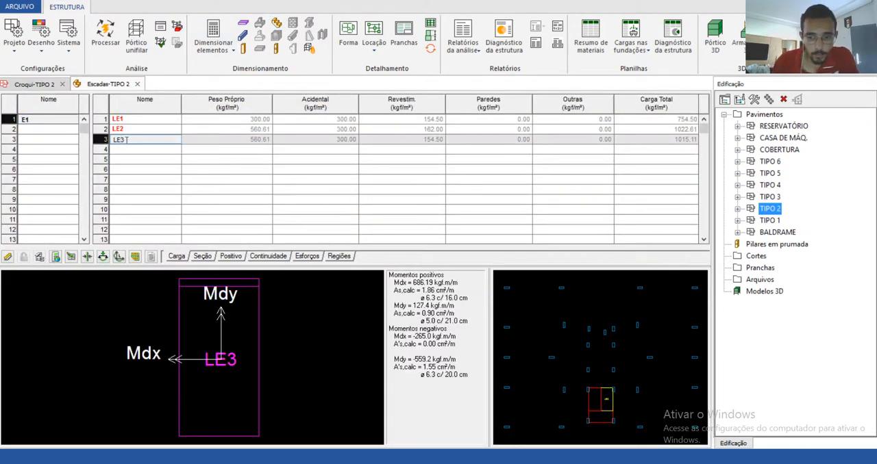
Step: Compare the calculation messages of stair slabs LE1 and LE2 in the TIPO 2 stair dimensioning
click(130, 121)
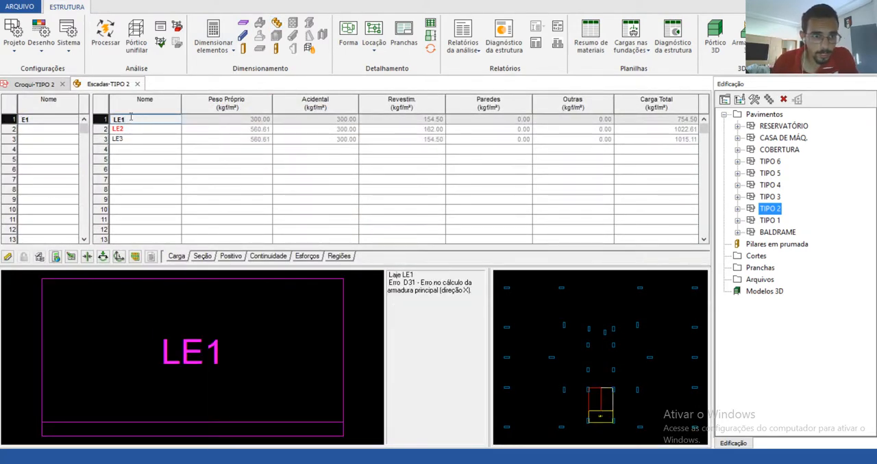
click(129, 128)
click(128, 121)
click(127, 130)
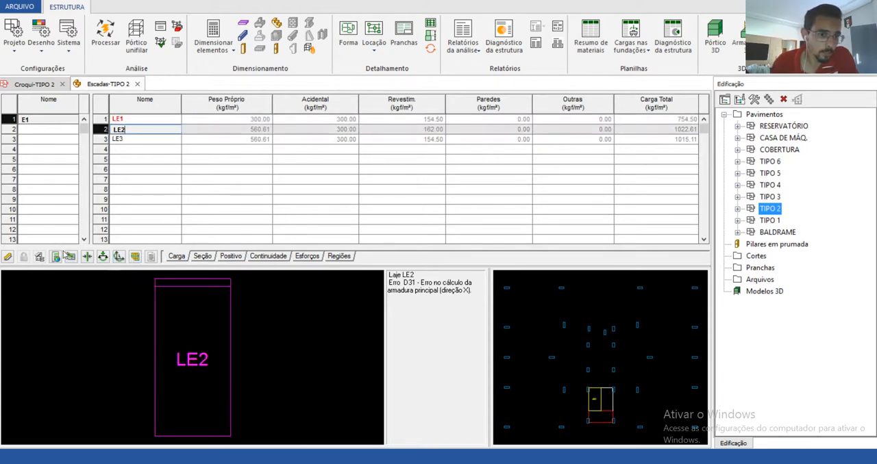
click(130, 121)
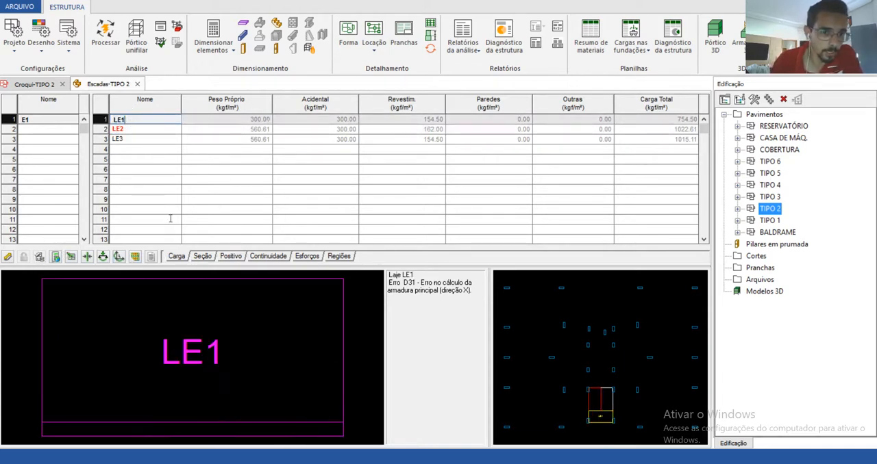
Step: Check the continuity moments and reinforcement between stair slabs LE1–LE3 and LE1–LE2
click(256, 260)
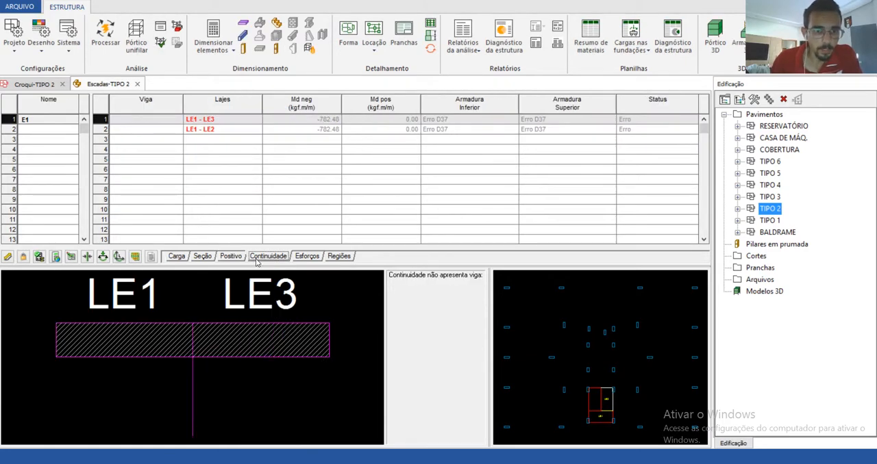
click(204, 131)
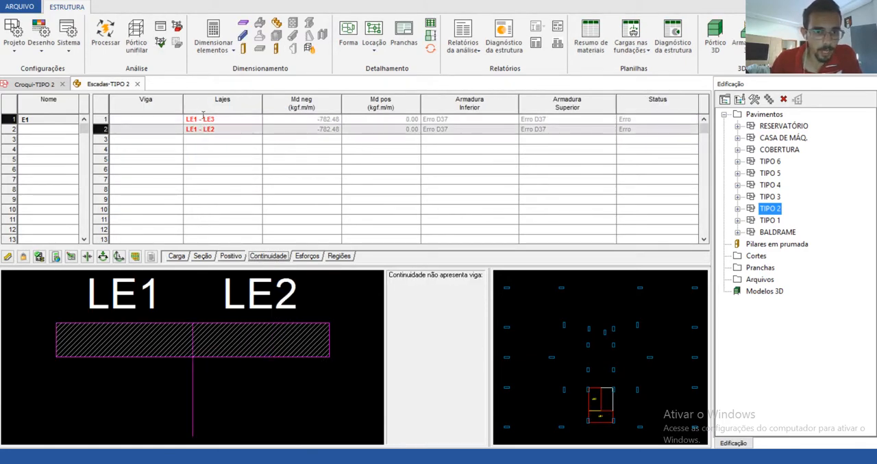
click(203, 116)
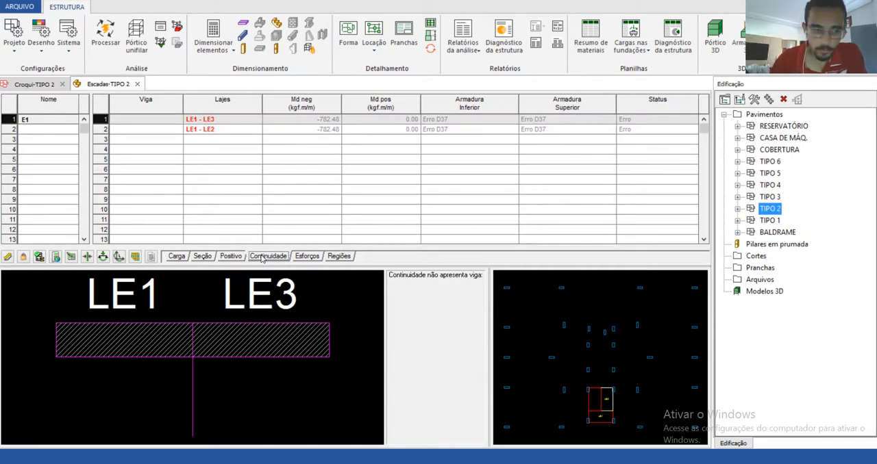
Step: Review the positive reinforcement of stair slab LE2 and read its calculation messages for each bar diameter
click(231, 257)
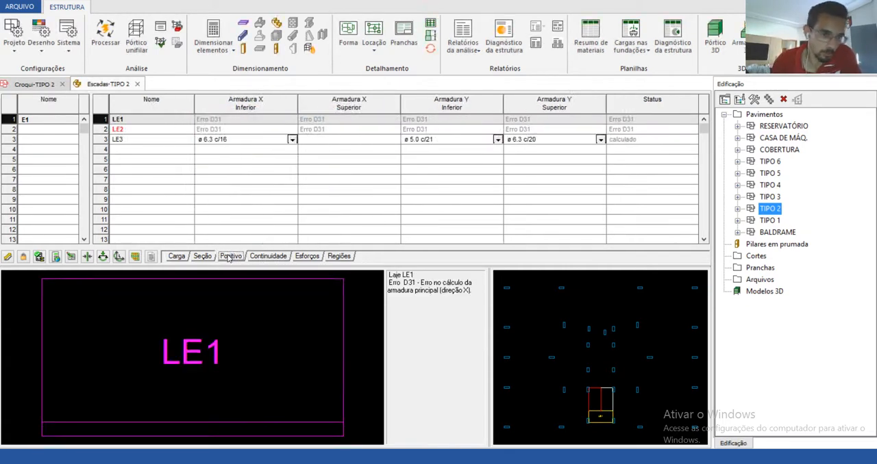
click(135, 129)
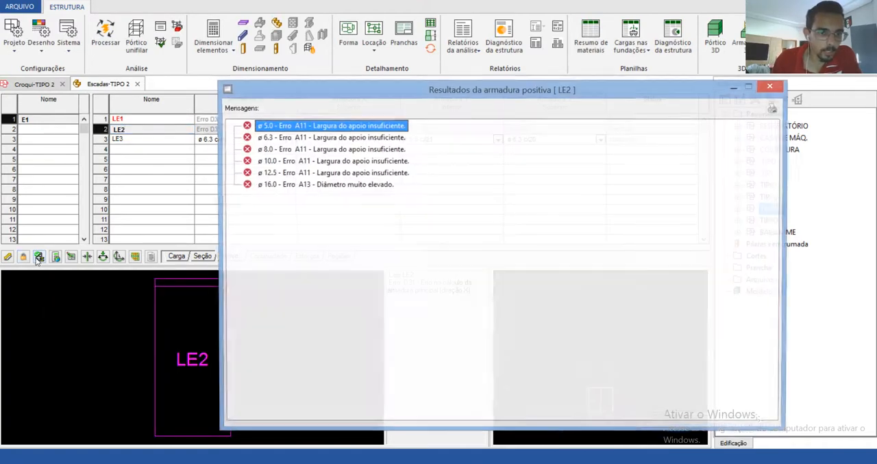
click(39, 256)
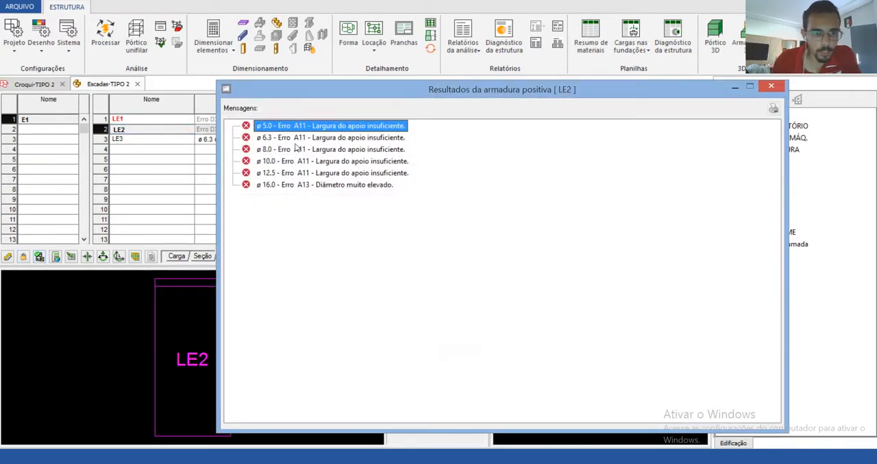
click(770, 86)
click(39, 257)
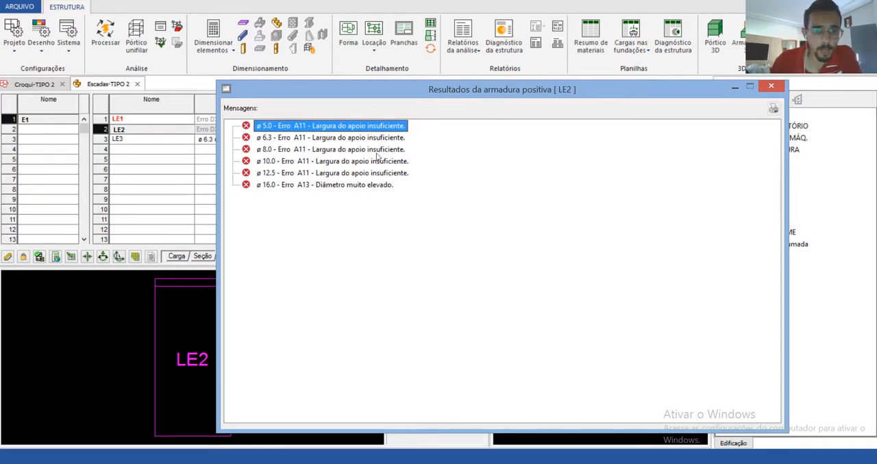
click(771, 88)
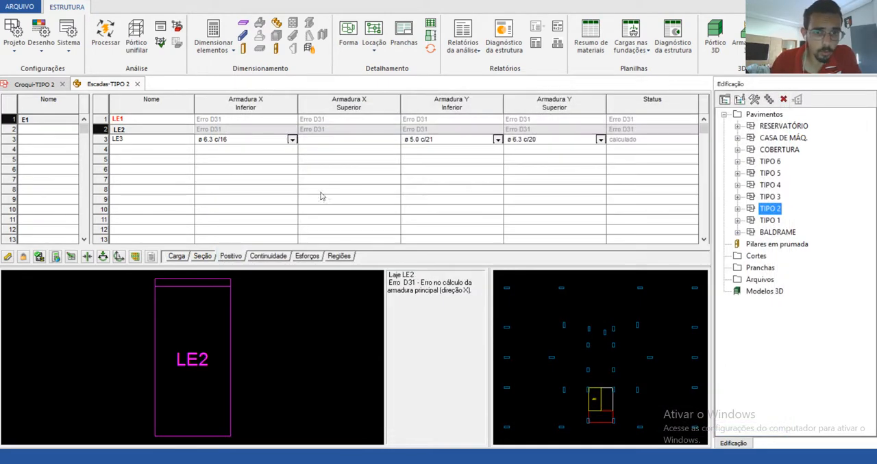
Step: Set the thickness h of stair slabs LE1, LE2 and LE3 to 15 cm
click(203, 256)
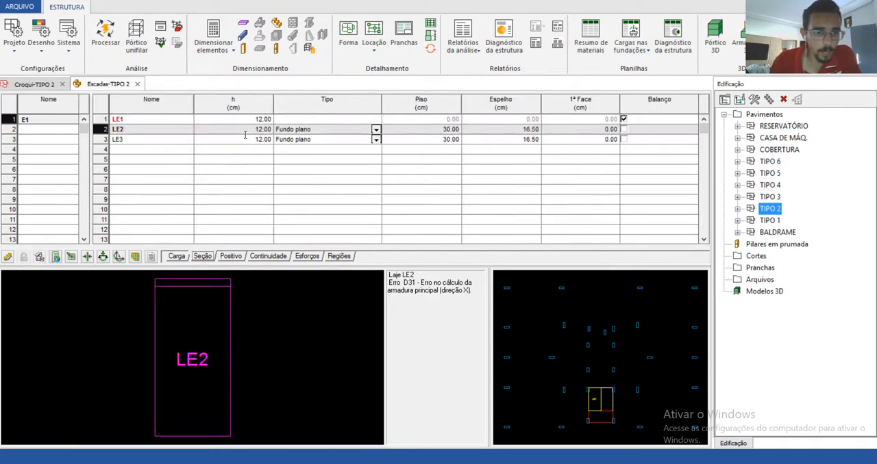
click(177, 256)
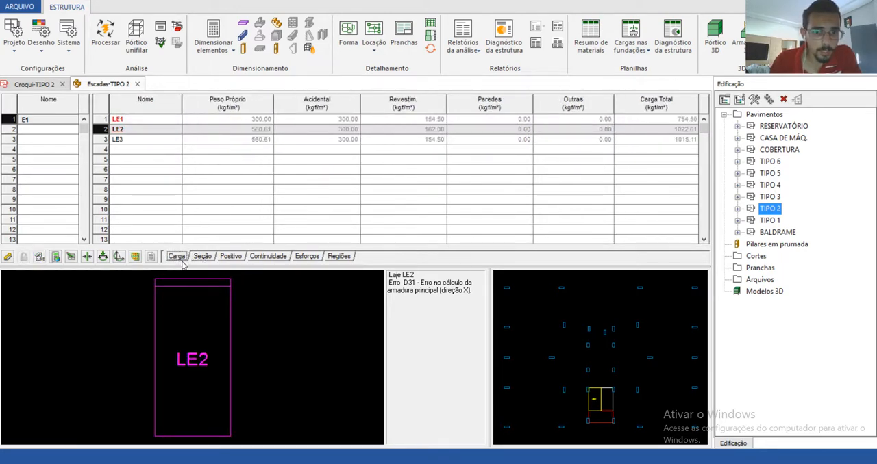
click(208, 257)
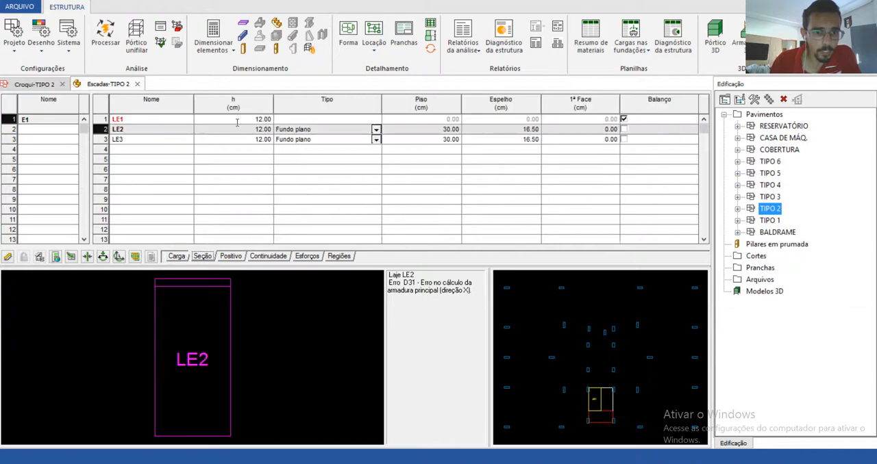
click(212, 122)
double_click(239, 121)
text(1)
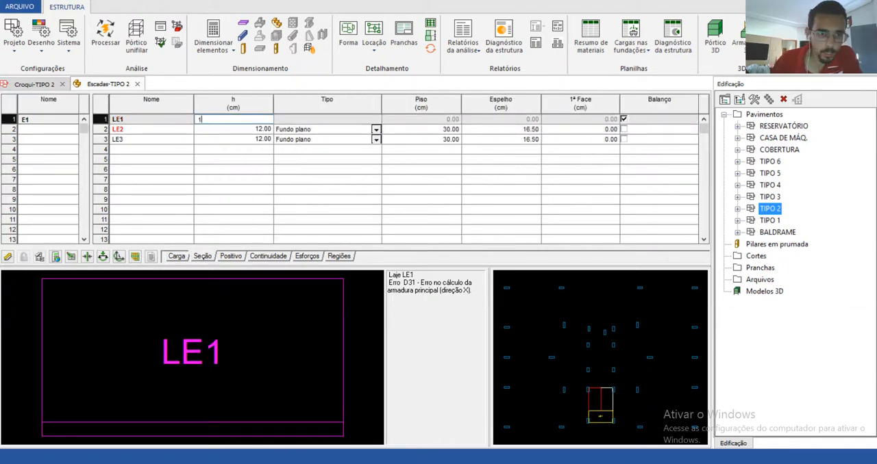
text(5)
key(Return)
text(15)
key(Return)
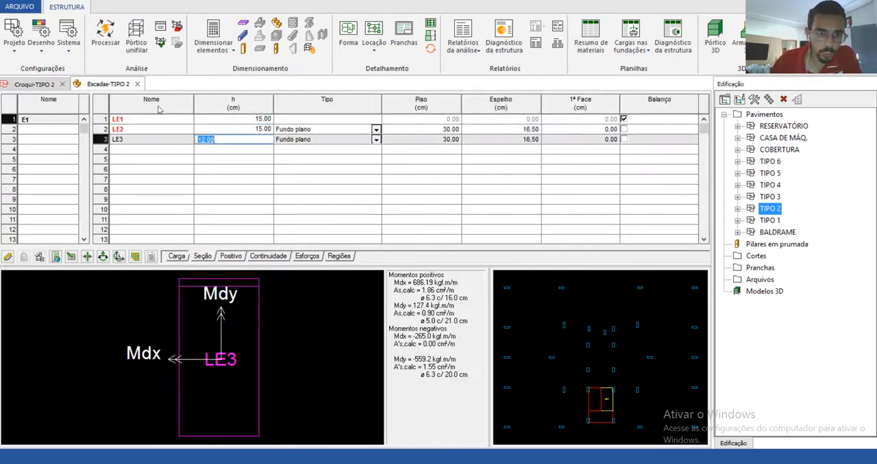
text(15)
key(Up)
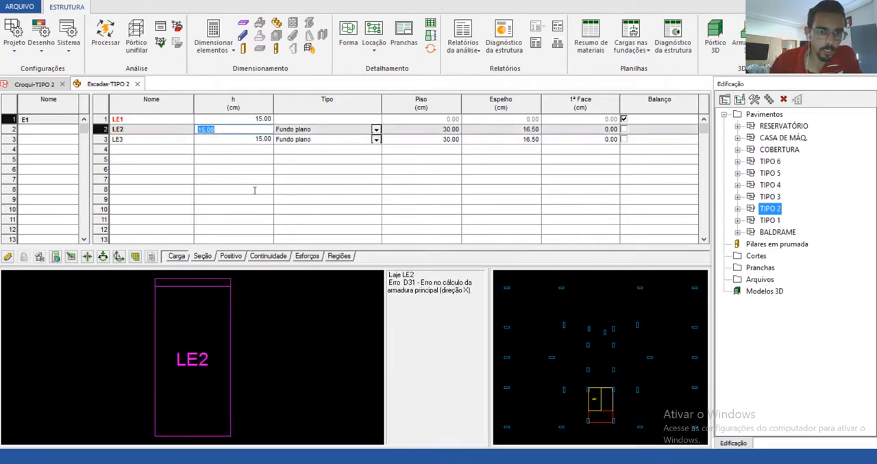
Step: Recheck the continuity and positive reinforcement of the stair slabs, and read the messages for each bar diameter of LE2
click(240, 258)
click(266, 259)
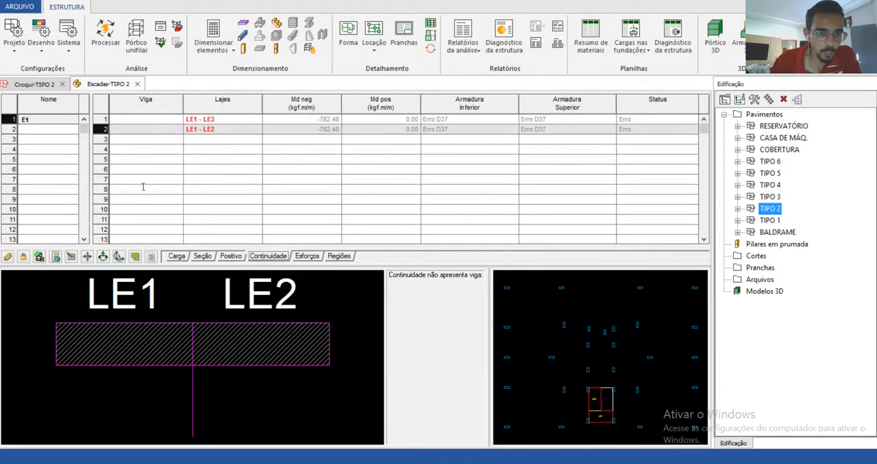
click(230, 258)
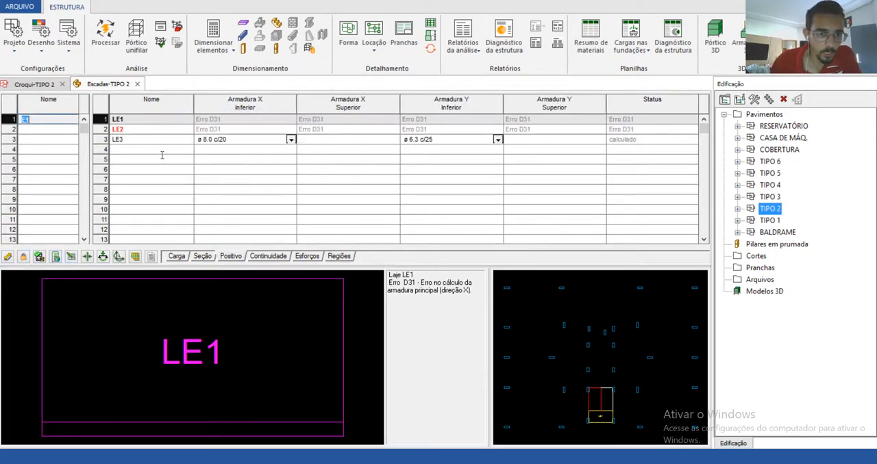
click(147, 130)
click(132, 138)
click(130, 120)
click(130, 129)
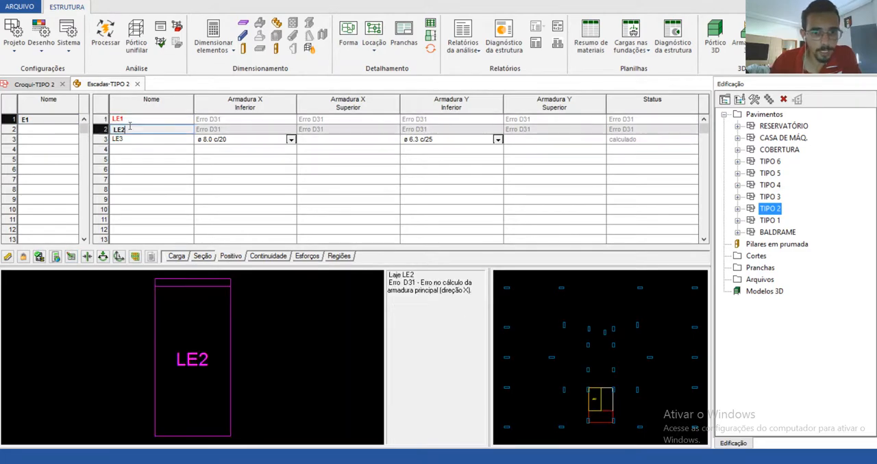
click(39, 258)
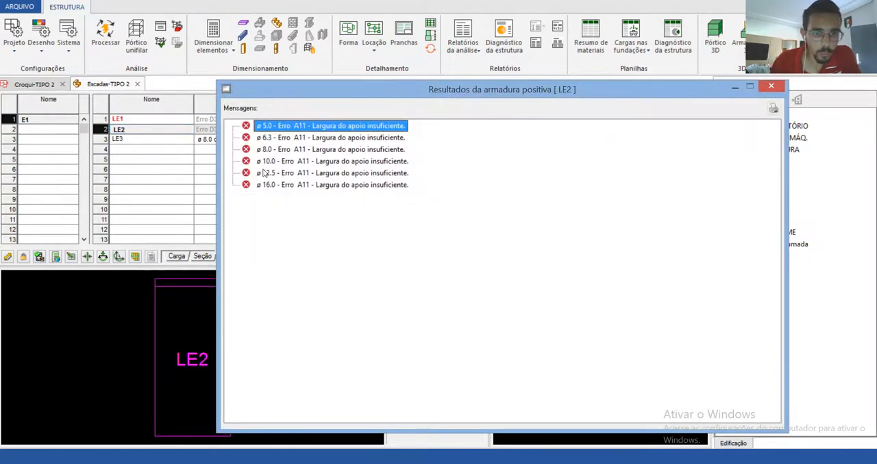
click(781, 86)
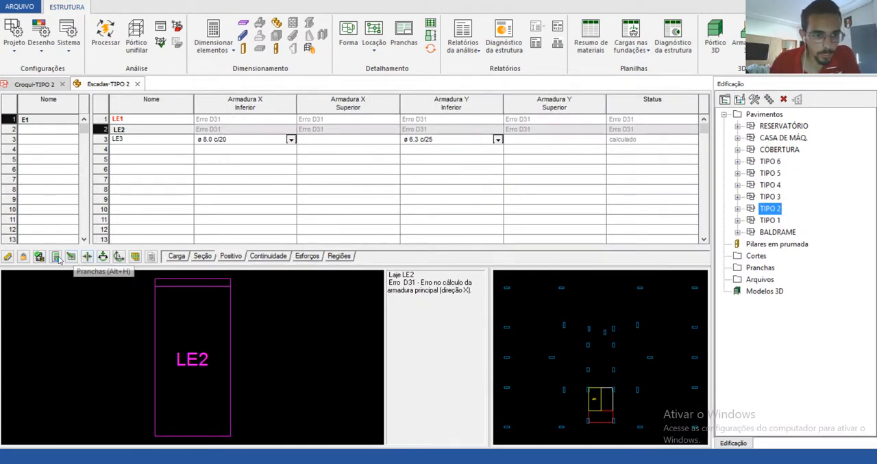
Step: Generate the TIPO 2 stair detailing, dismiss its error list, examine sections A-A (LE2) and B-B (LE3), and close the drawing
click(8, 257)
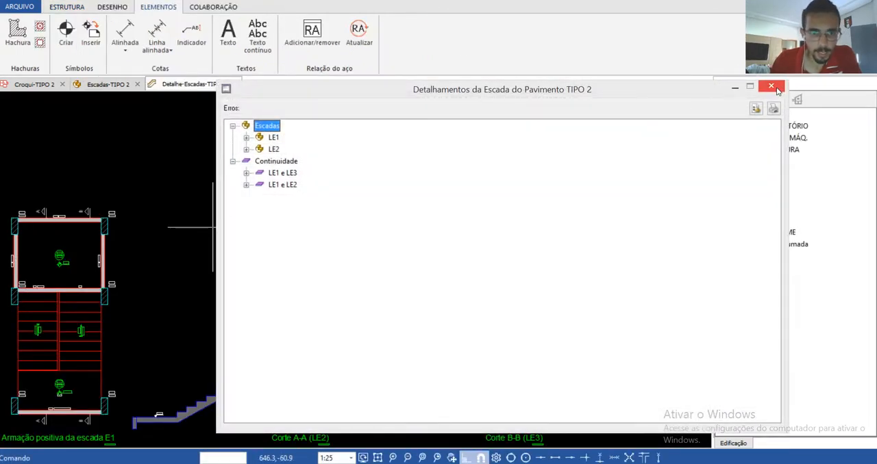
click(772, 87)
scroll(422, 304, down, 1)
scroll(422, 304, up, 5)
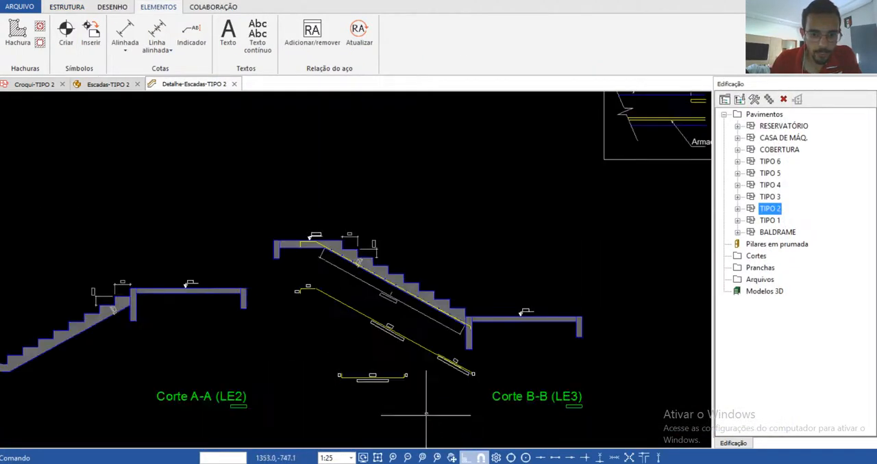
scroll(422, 304, up, 4)
scroll(350, 226, down, 3)
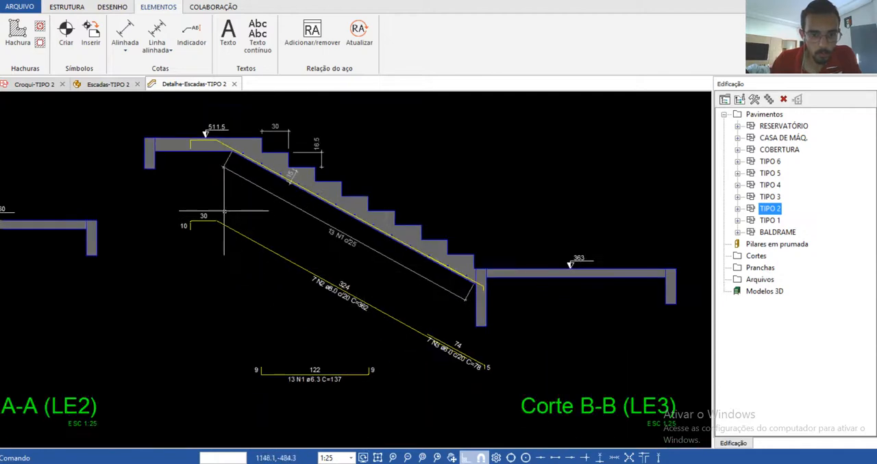
scroll(527, 348, down, 2)
scroll(75, 324, up, 5)
scroll(316, 206, down, 4)
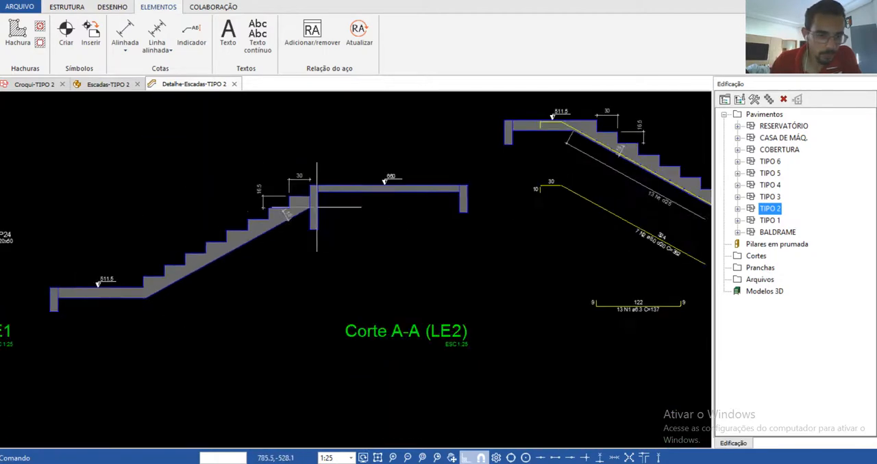
scroll(85, 280, up, 3)
scroll(394, 188, down, 2)
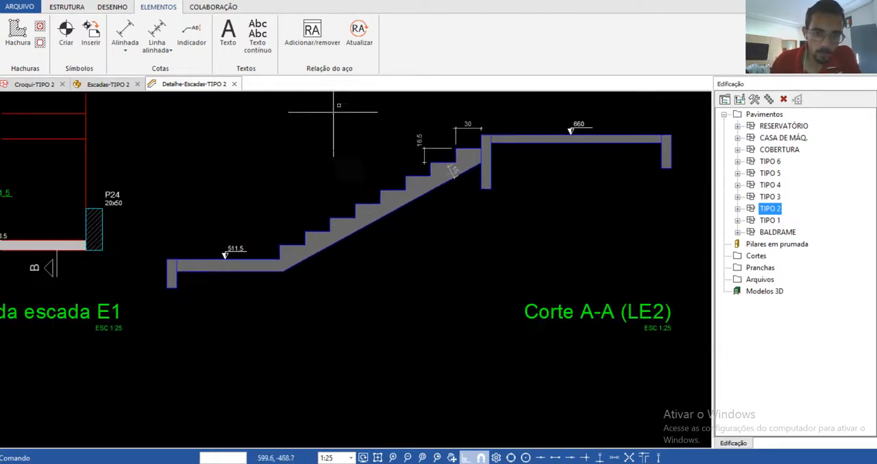
scroll(236, 169, down, 3)
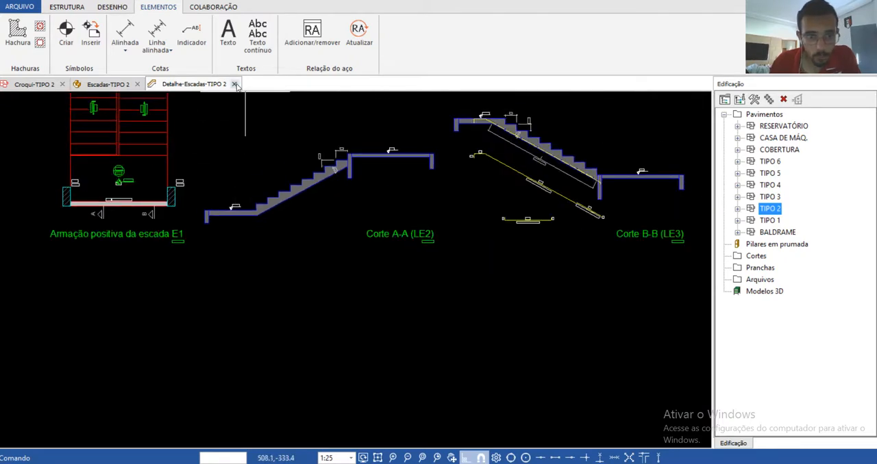
click(235, 84)
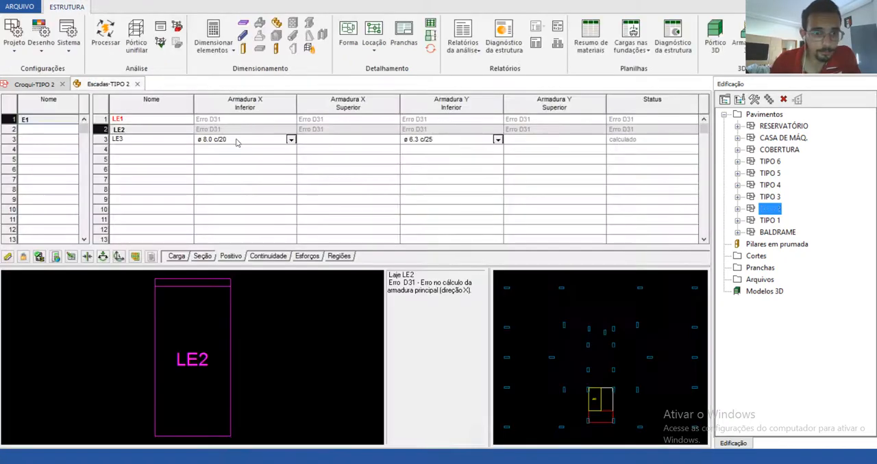
Step: Open the 3D grid model of the TIPO 2 stair, examine the displacements of its flights and landing, and close it
click(135, 257)
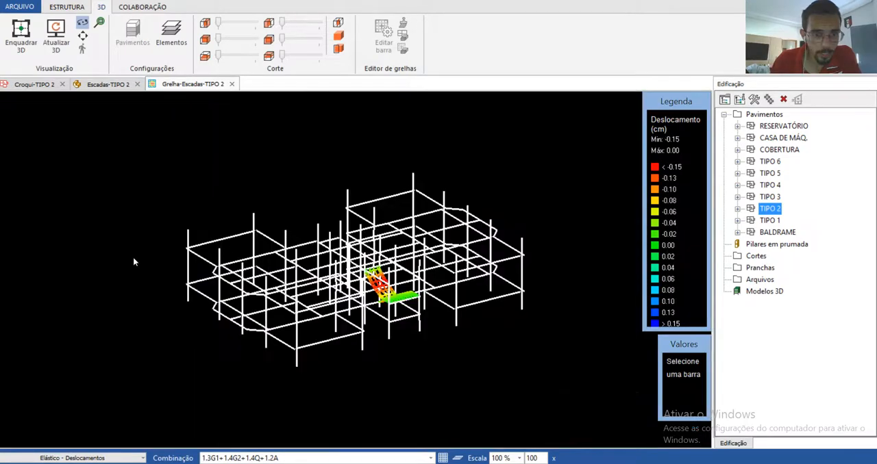
scroll(384, 296, up, 5)
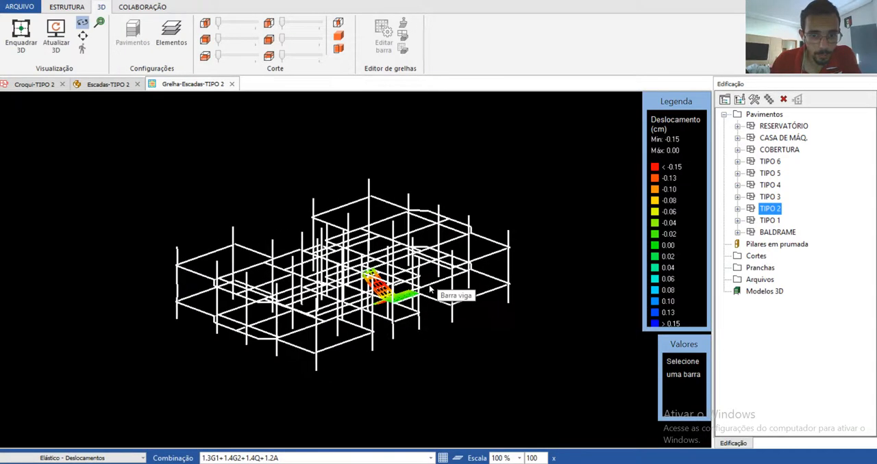
drag(372, 298, 322, 283)
scroll(322, 281, down, 5)
scroll(352, 294, up, 3)
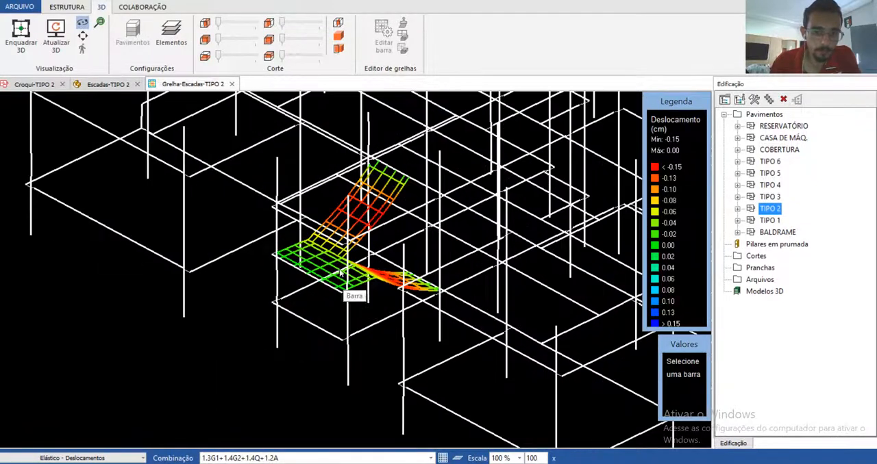
click(232, 83)
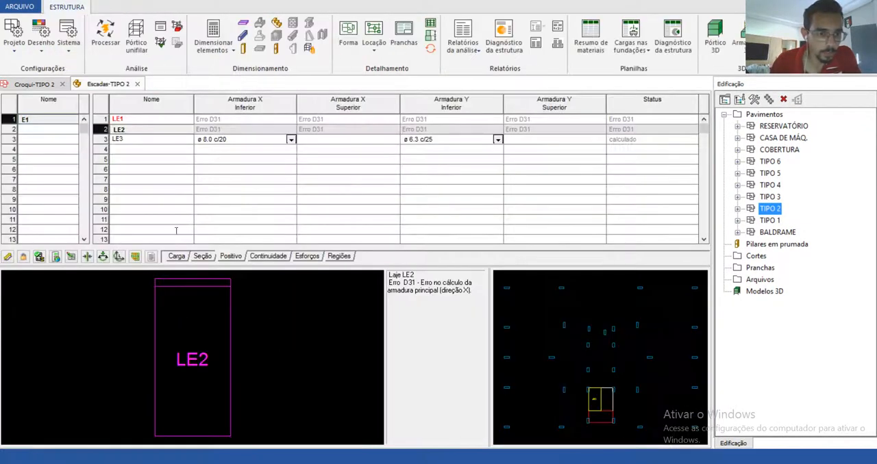
Step: Open the displacement plan of the TIPO 2 stair, check slabs LE1, LE2 and LE3, and close it
click(103, 257)
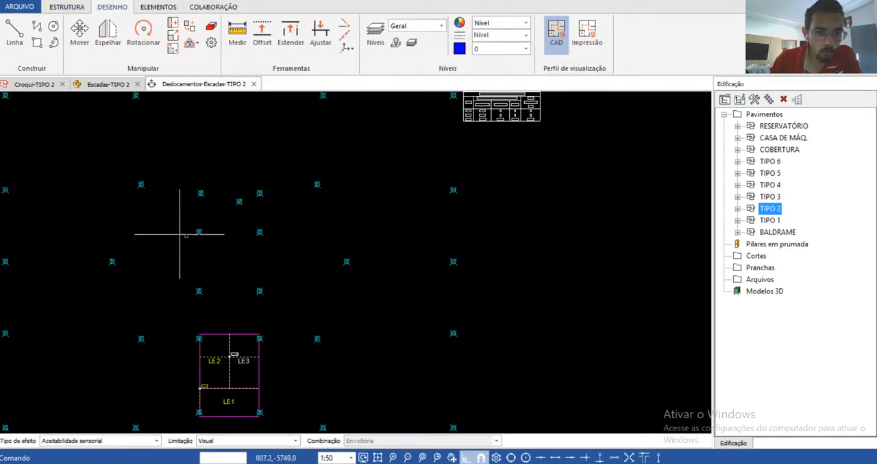
scroll(212, 413, up, 2)
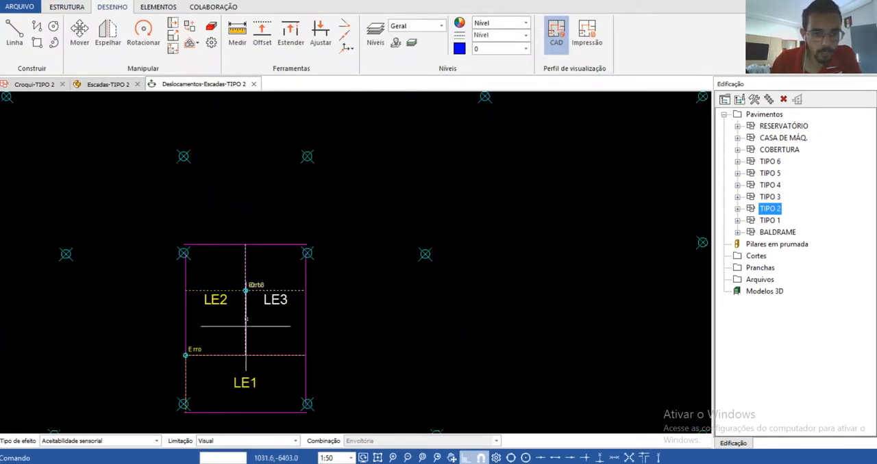
click(253, 84)
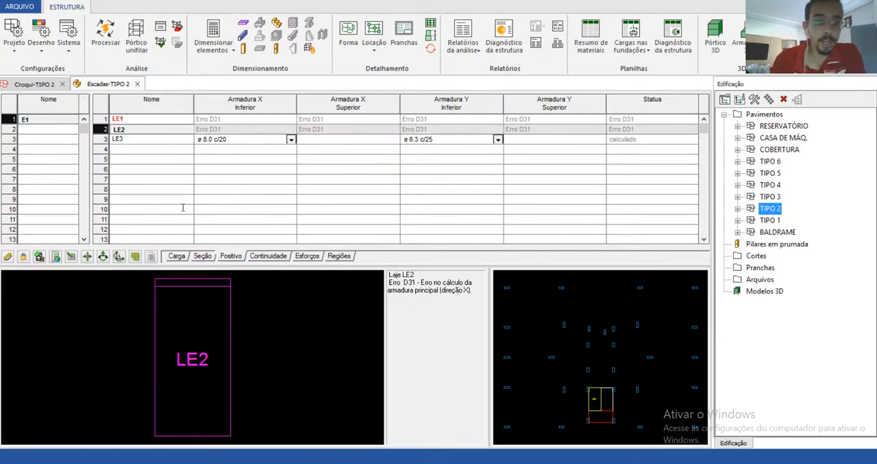
Step: Review the continuity, internal forces and loads of the TIPO 2 stair slabs
click(267, 256)
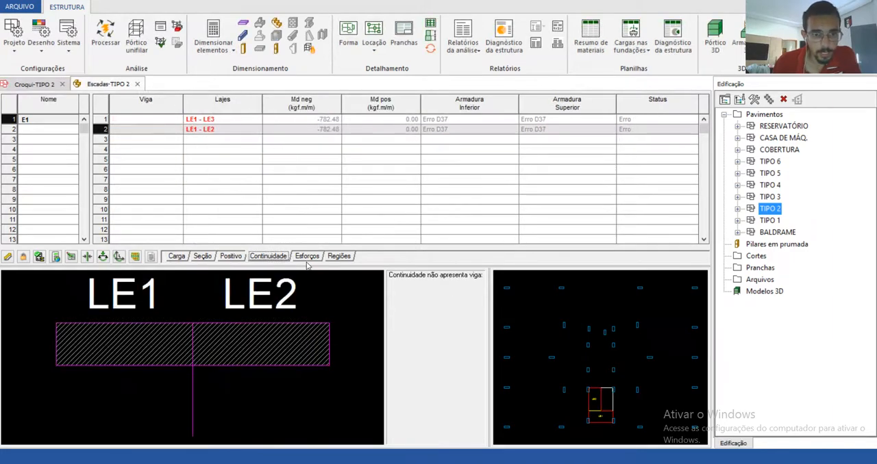
click(307, 257)
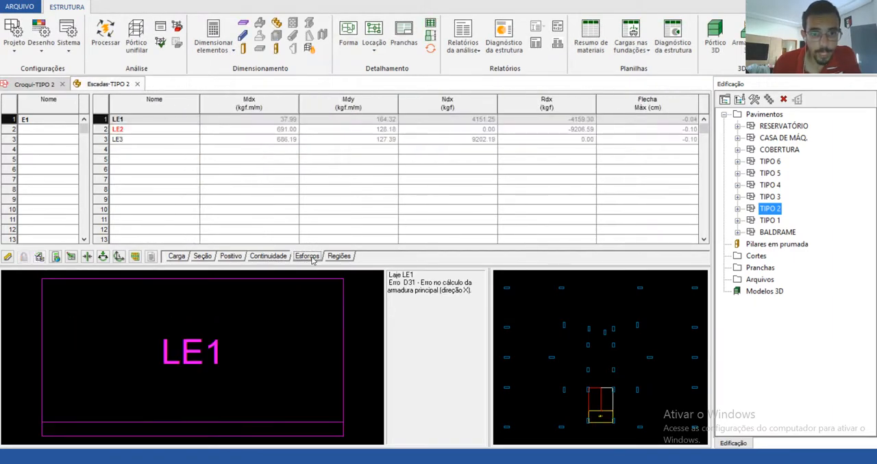
click(182, 258)
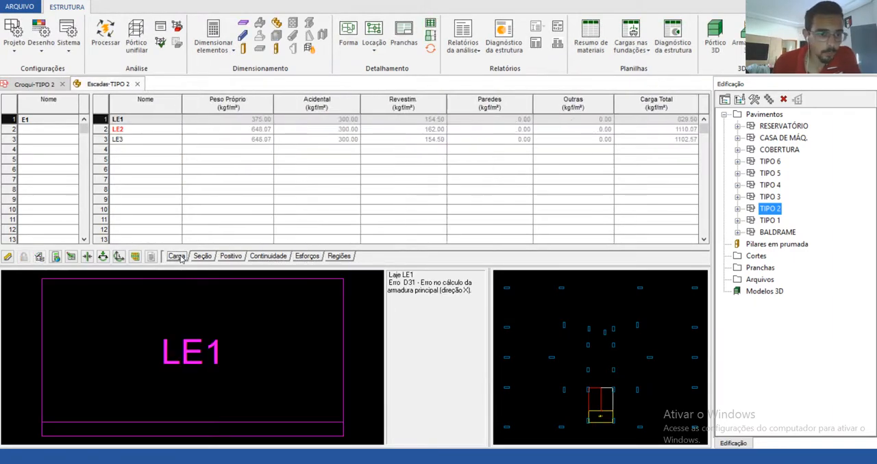